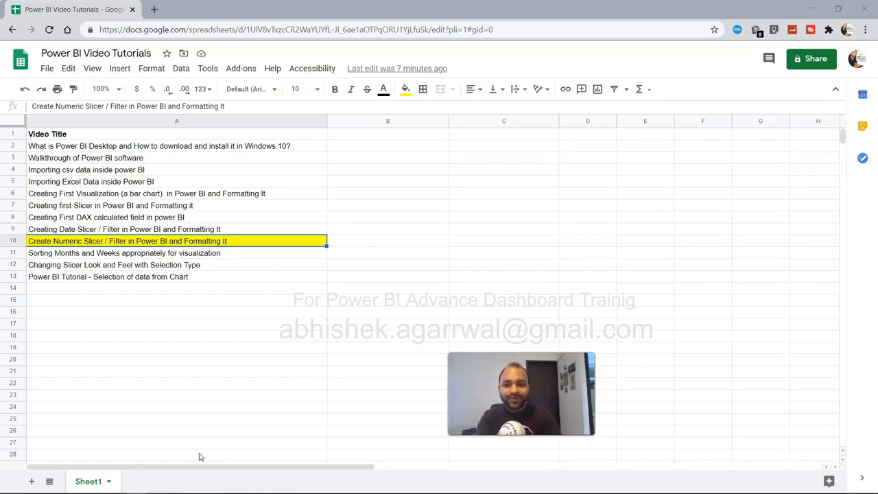
Switch to Power BI Desktop, add a slicer on the Sales field to the report page, and reduce its height
key("alt+Tab")
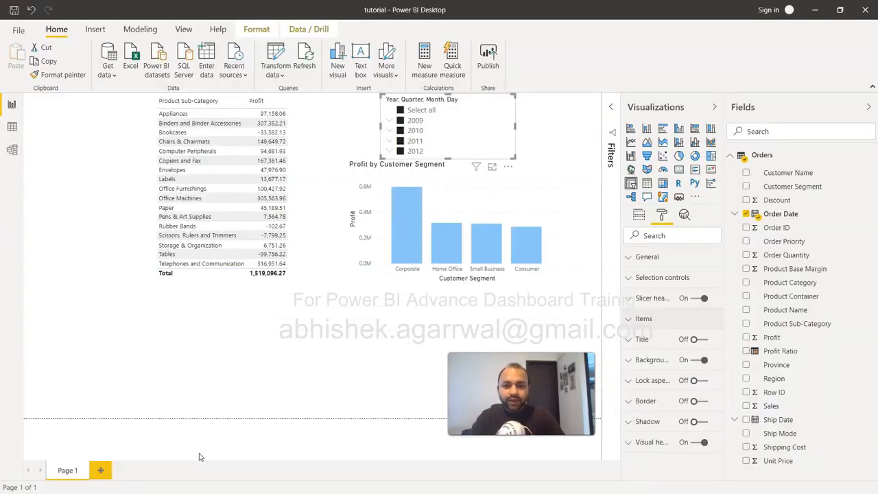
left_click(326, 342)
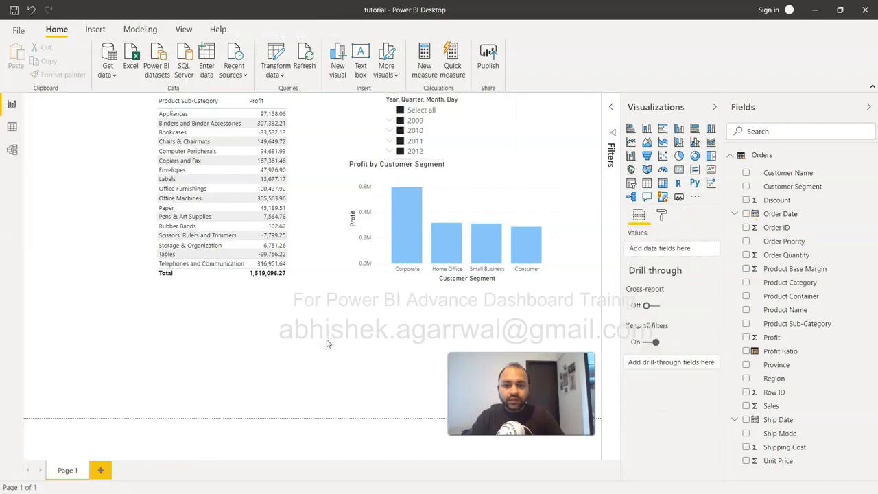
left_click(631, 185)
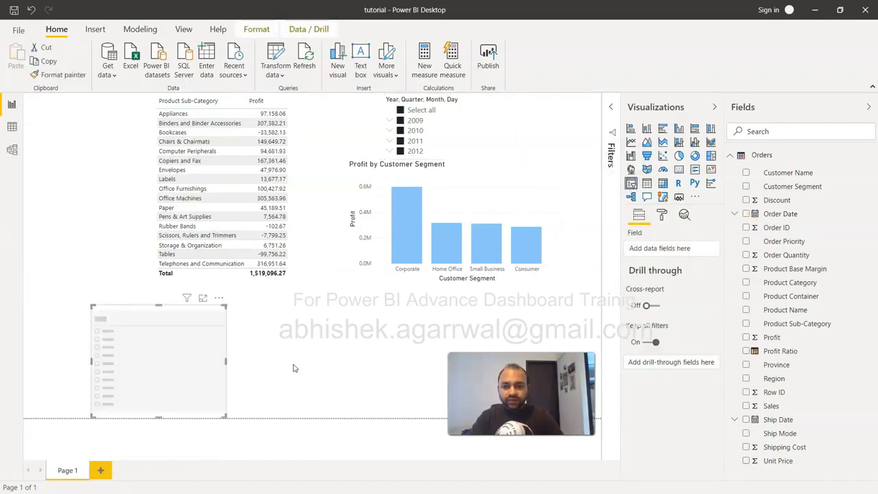
left_click(746, 406)
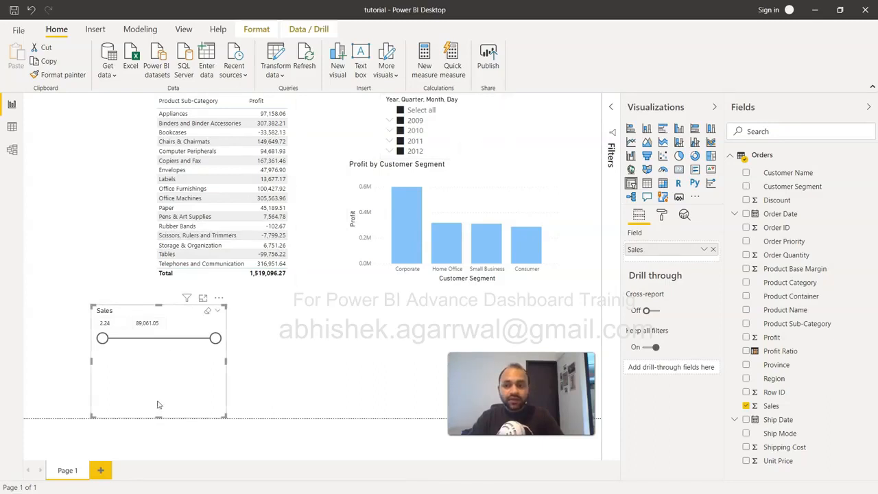
left_click_drag(160, 416, 175, 348)
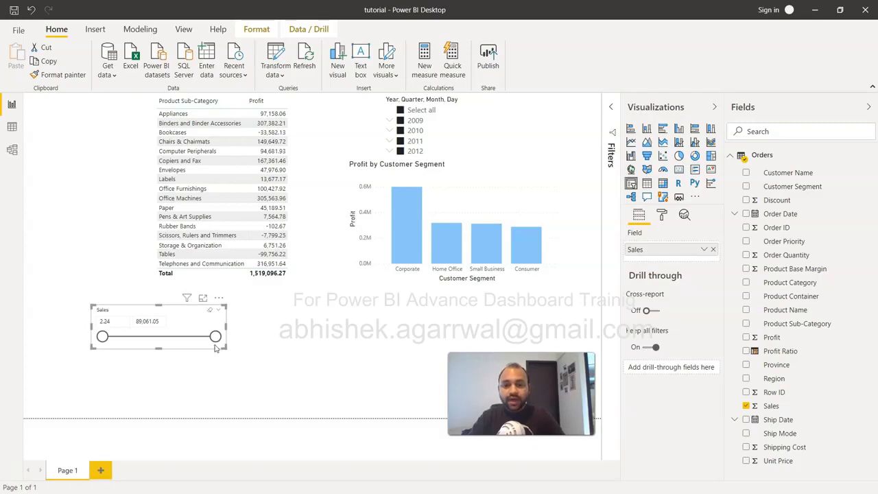
Narrow the Sales slicer's range to about 31,504 to 55,759, after trying upper limits of about 13,906 and 3,105
left_click_drag(216, 336, 120, 344)
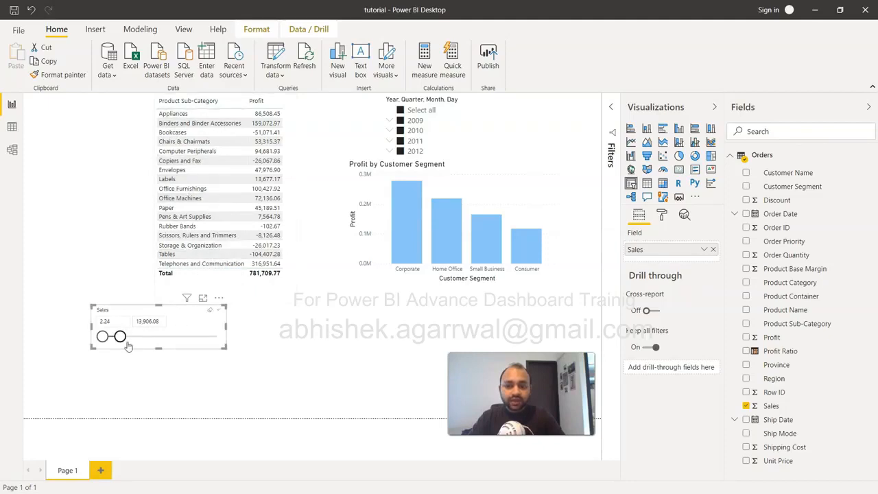
left_click_drag(120, 343, 105, 342)
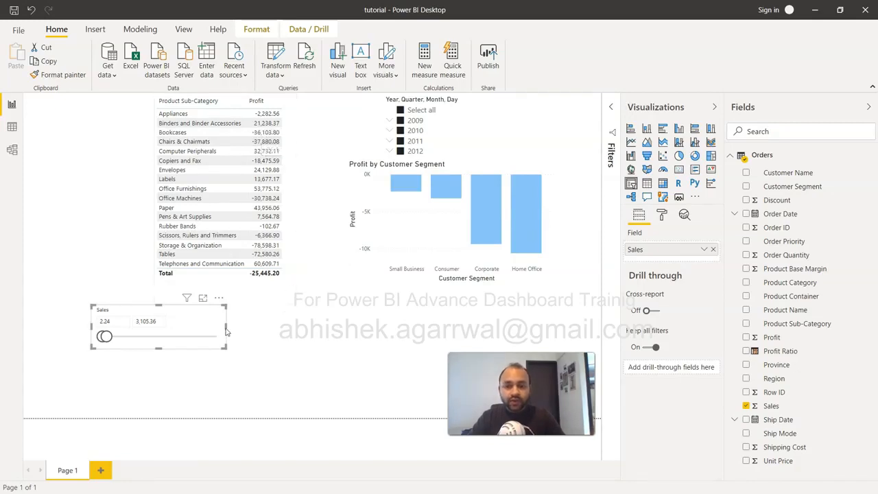
left_click_drag(104, 337, 176, 343)
left_click_drag(102, 337, 143, 338)
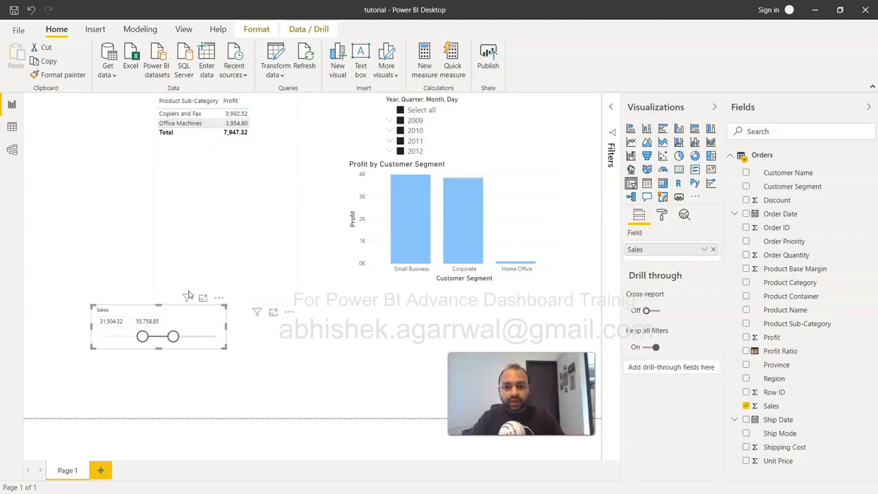
Filter Sales up to 89,061.05 with lower limits of about 67,057 and 57,606, and clear the slicer's selection
left_click_drag(174, 338, 216, 337)
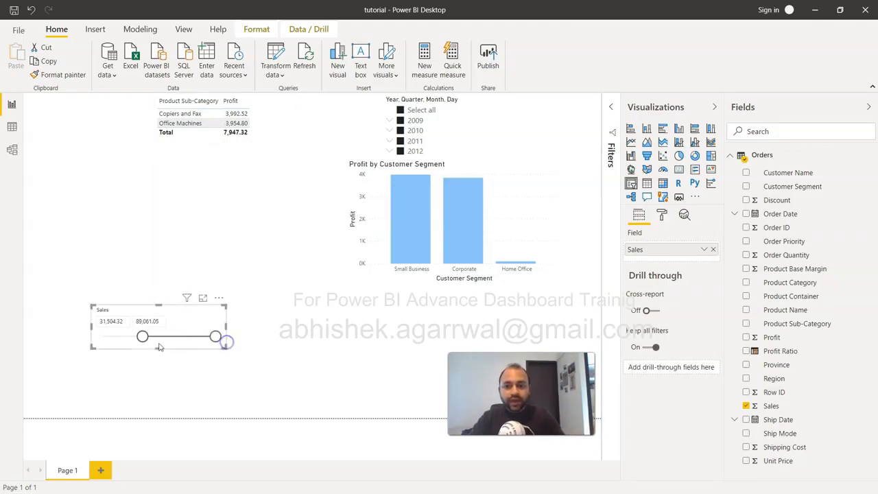
left_click_drag(142, 337, 186, 341)
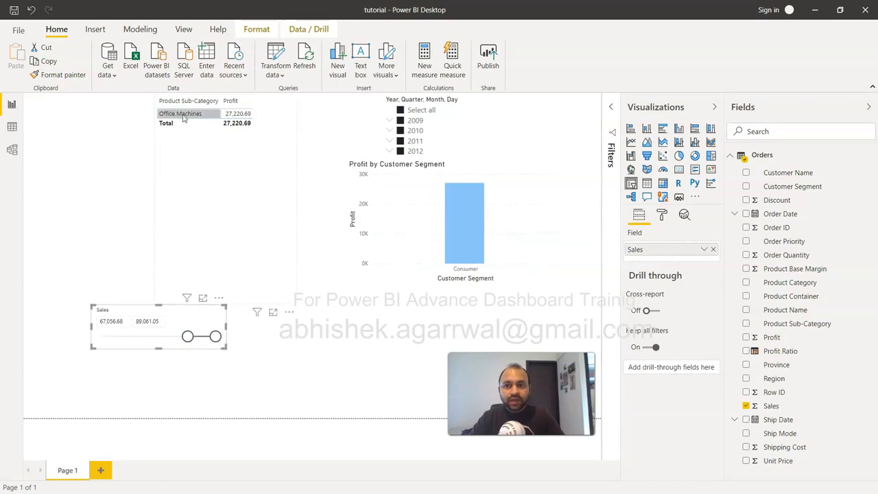
left_click_drag(187, 336, 175, 336)
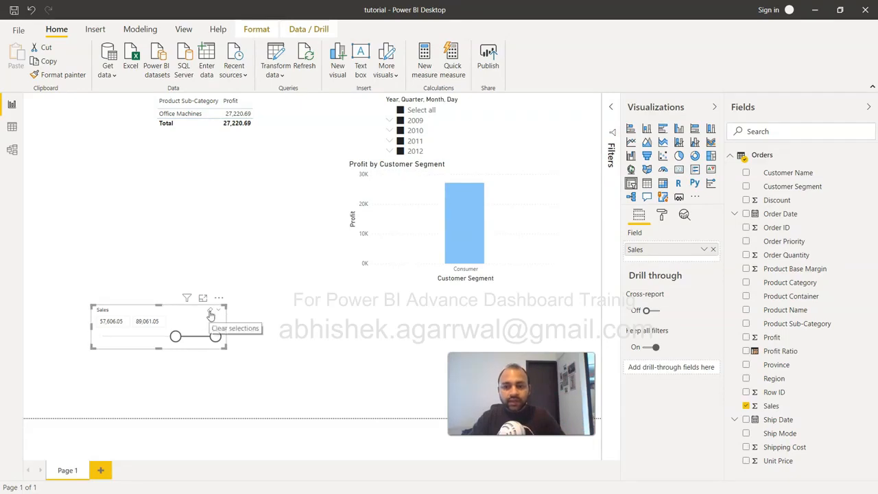
left_click(211, 314)
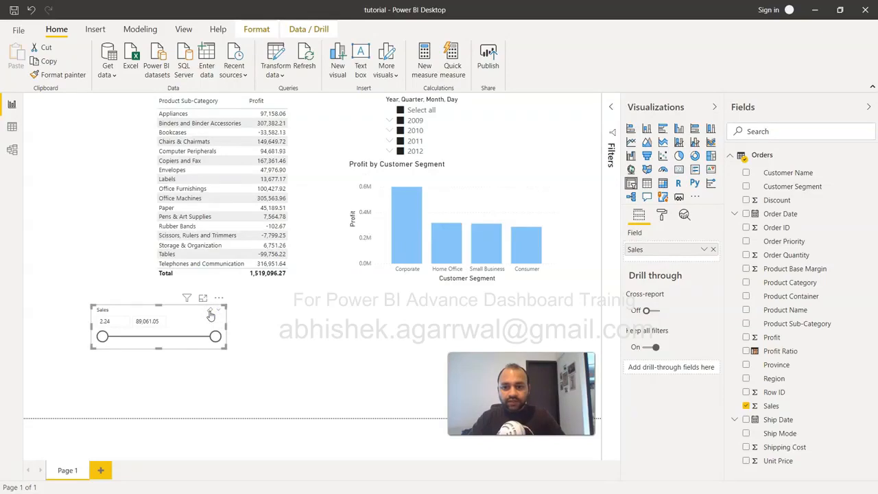
Change the Sales slicer's style to List and from there to Dropdown
left_click(219, 314)
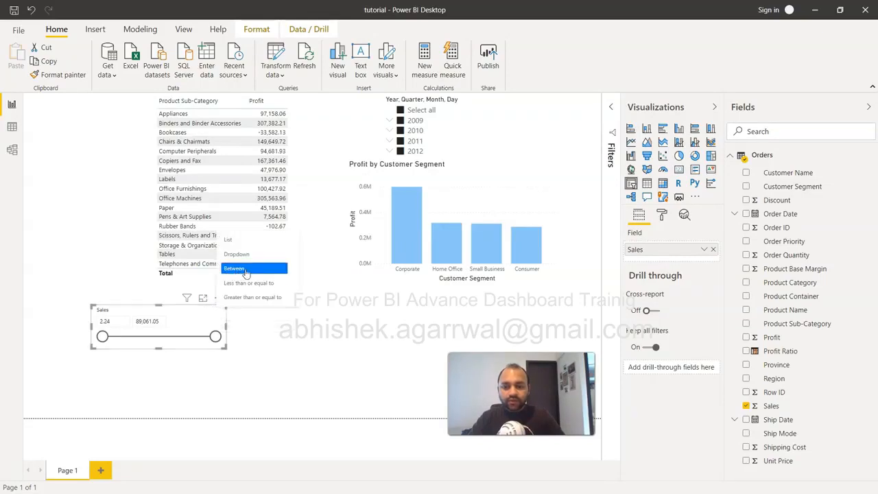
left_click(232, 239)
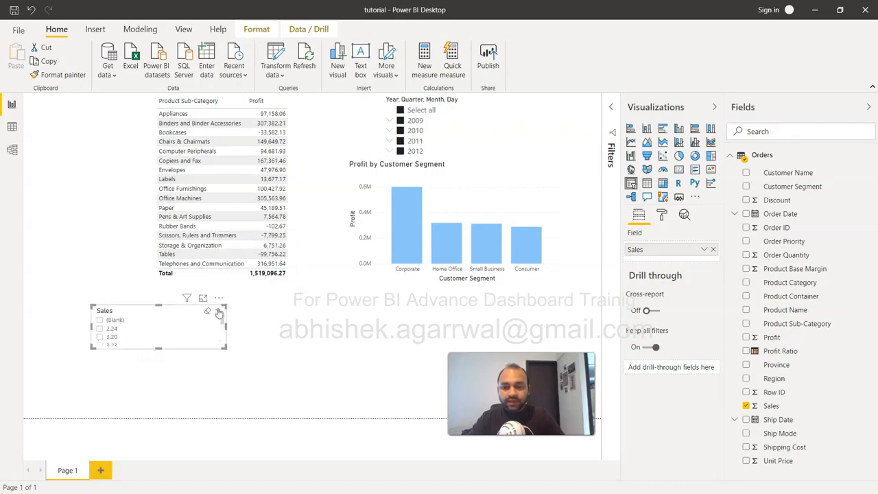
left_click(219, 314)
left_click(253, 255)
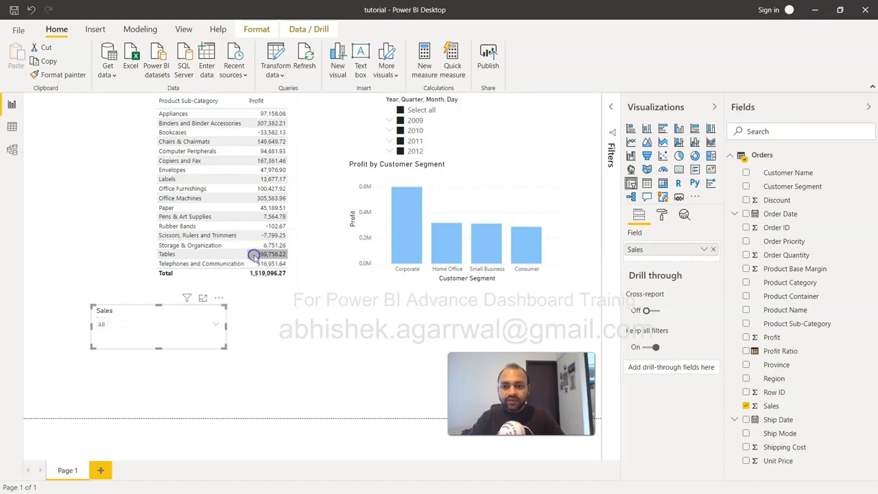
Browse the individual values offered in the Sales dropdown slicer and close its list
left_click(214, 325)
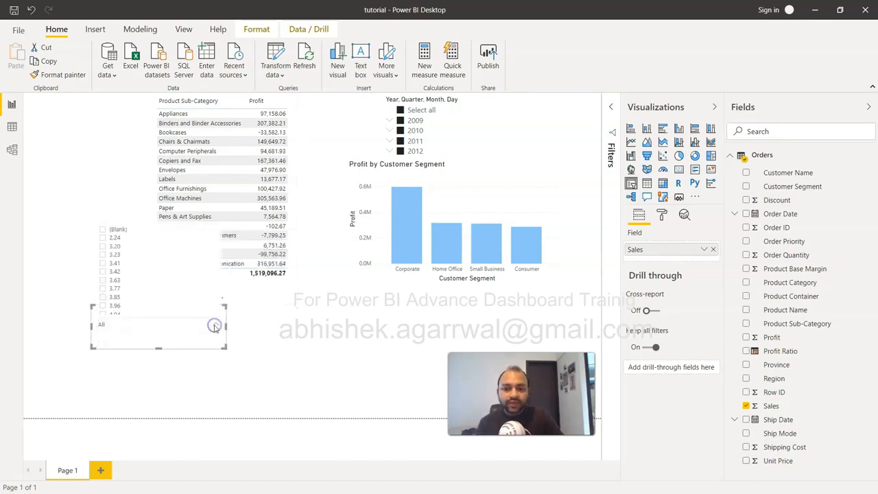
scroll(185, 293, "down", 10)
scroll(185, 293, "down", 15)
scroll(185, 292, "up", 20)
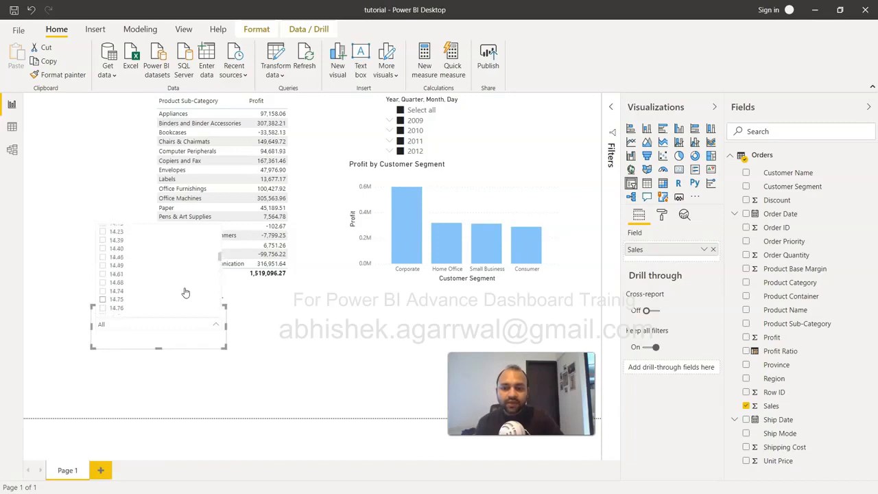
left_click(263, 348)
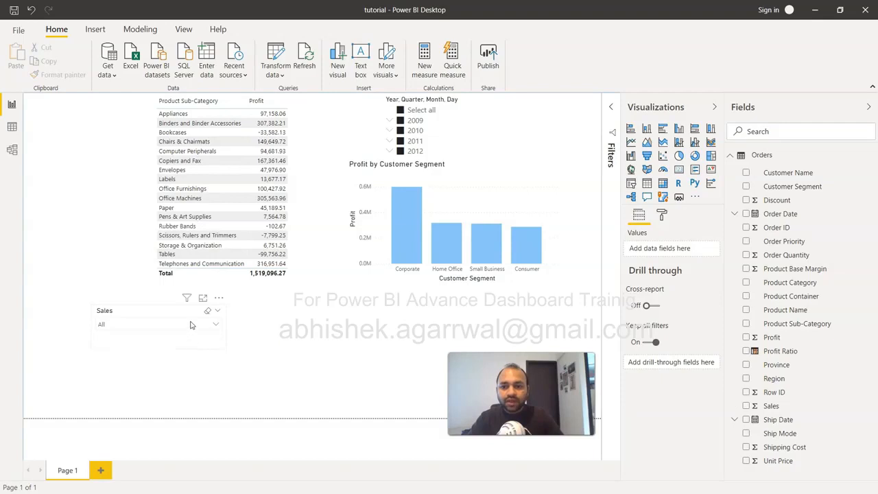
Change the Sales slicer to Less than or equal to and set its upper limit to about 42,258
left_click(214, 326)
left_click(218, 310)
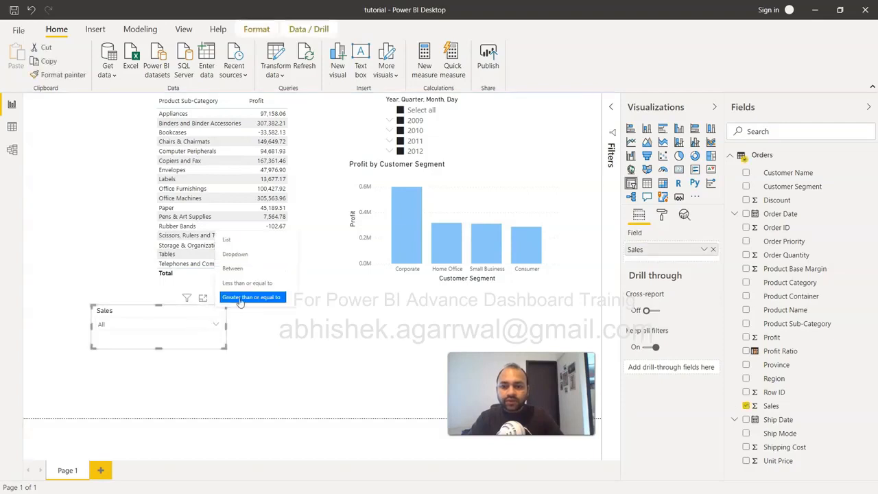
left_click(252, 287)
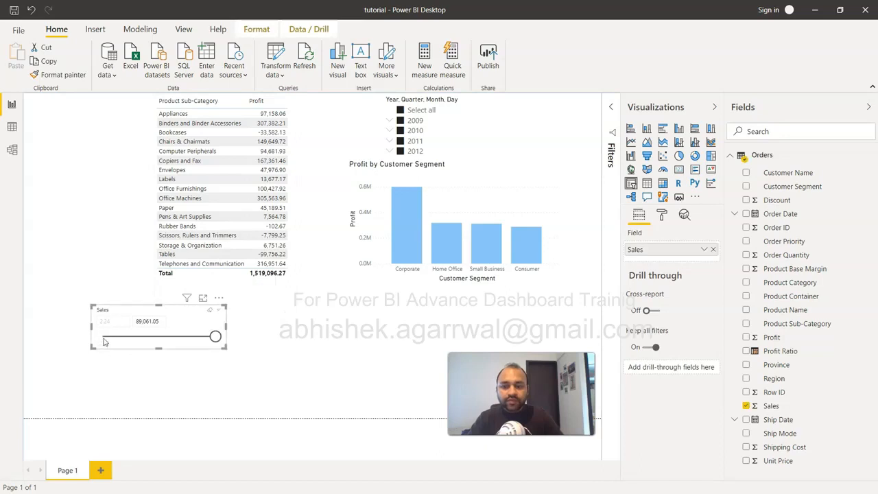
left_click_drag(215, 336, 156, 337)
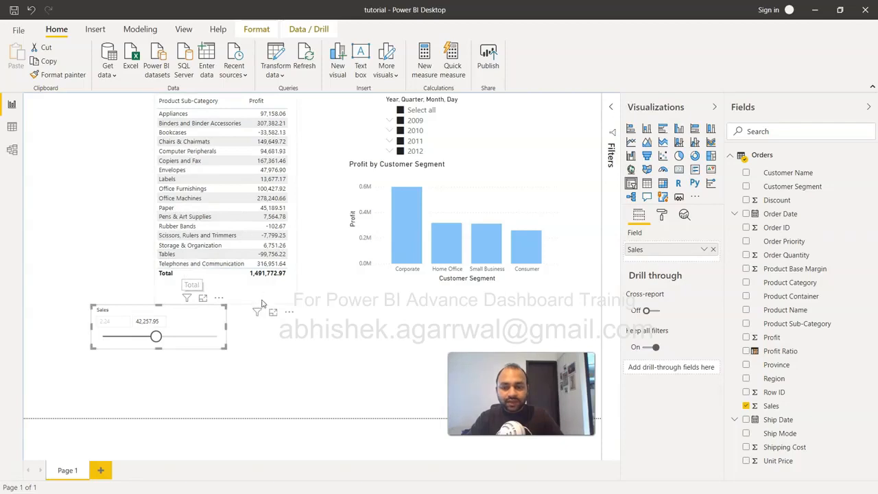
Change the Sales slicer to Greater than or equal to and set its lower limit to about 17,056, after trying higher limits
left_click(218, 310)
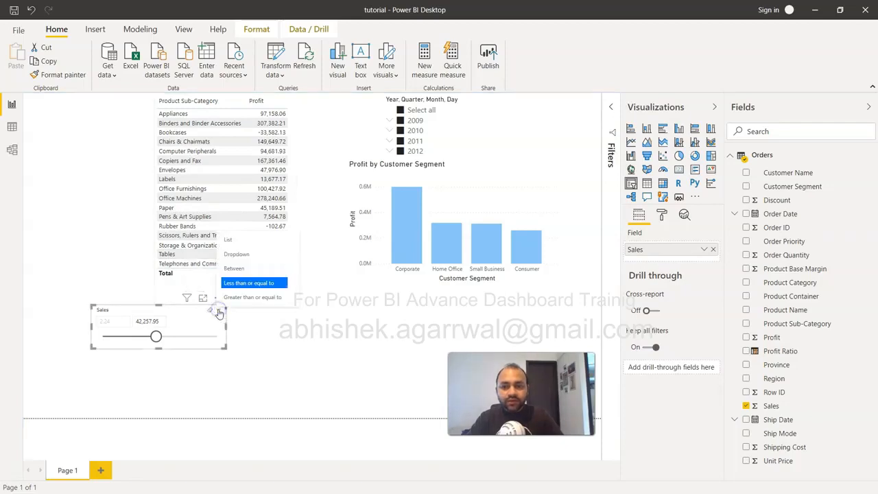
left_click(233, 300)
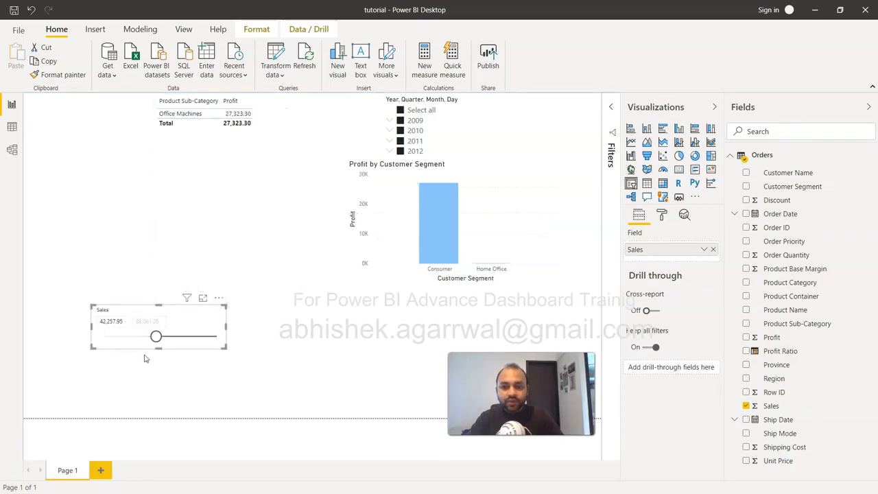
left_click_drag(157, 339, 181, 337)
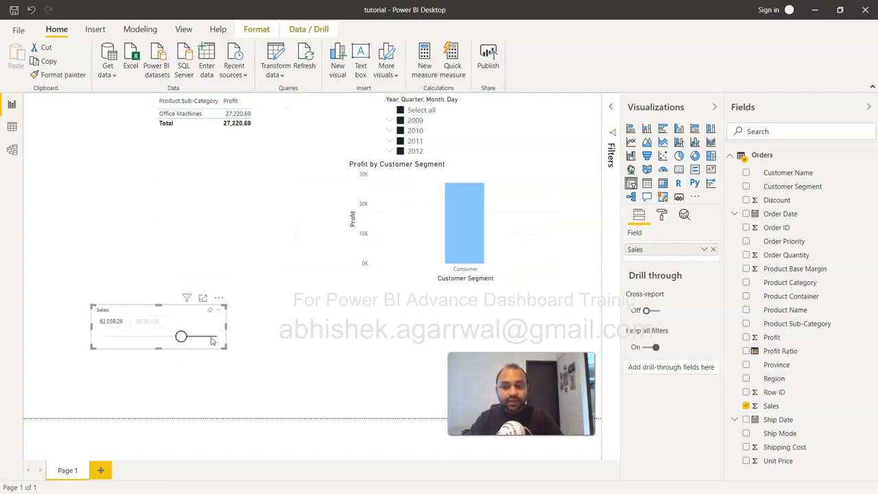
left_click_drag(181, 337, 153, 337)
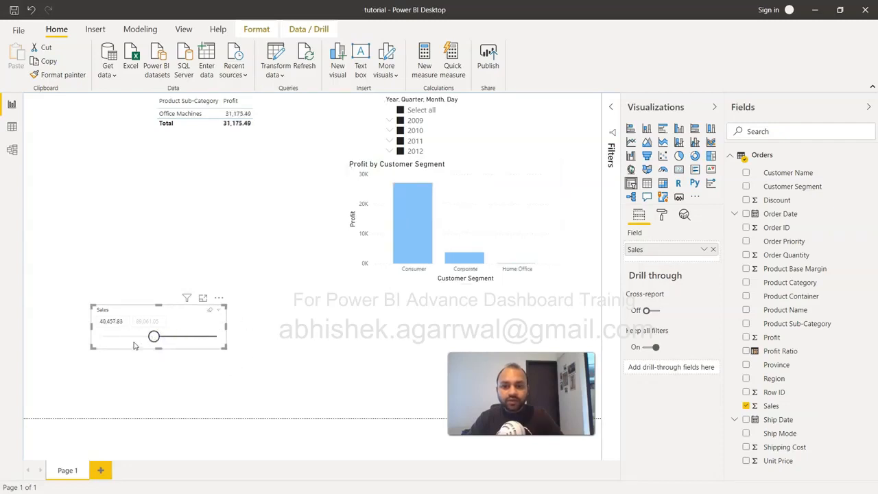
left_click_drag(155, 338, 123, 336)
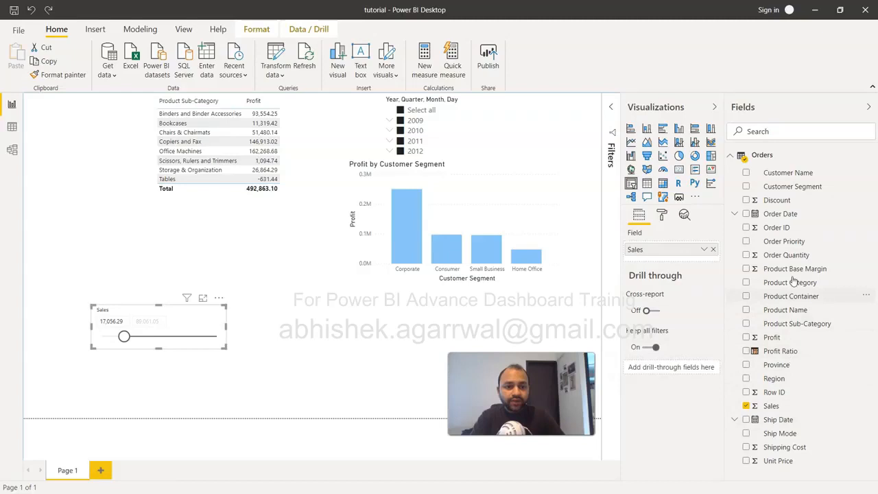
Add Order Quantity below Sales in a taller slicer and switch it to the Dropdown style
left_click_drag(786, 254, 684, 262)
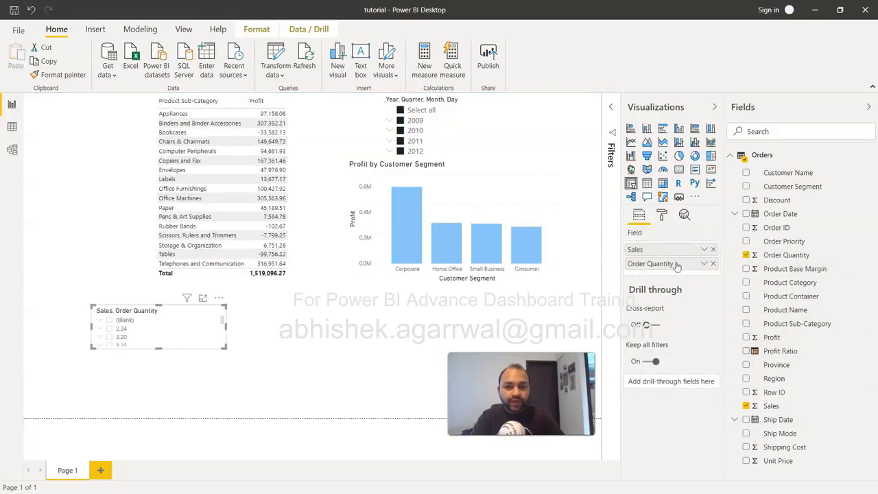
left_click_drag(160, 348, 151, 406)
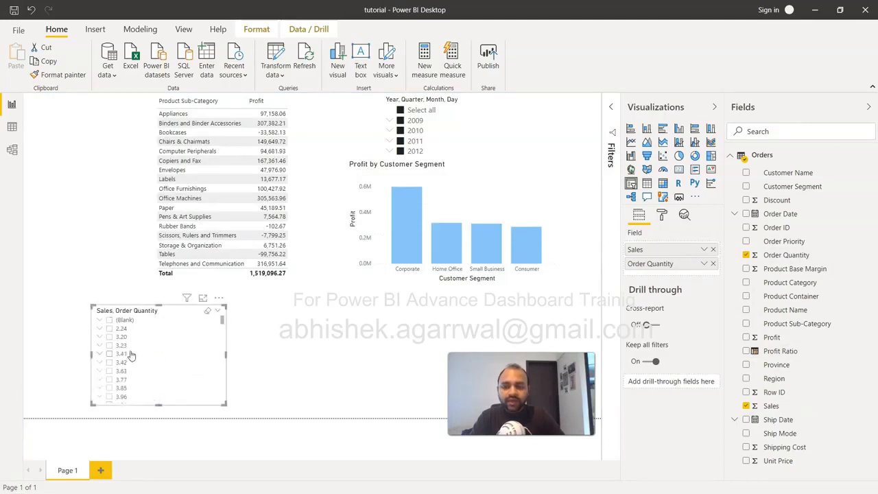
left_click(218, 312)
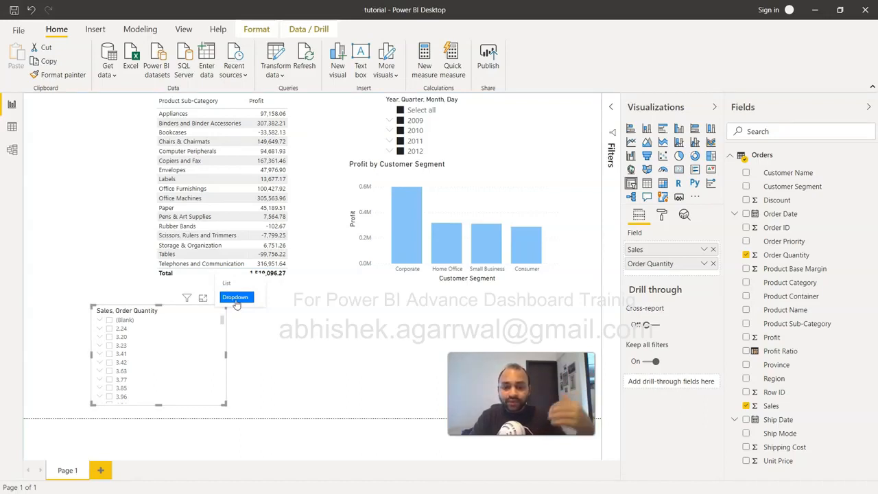
left_click(235, 298)
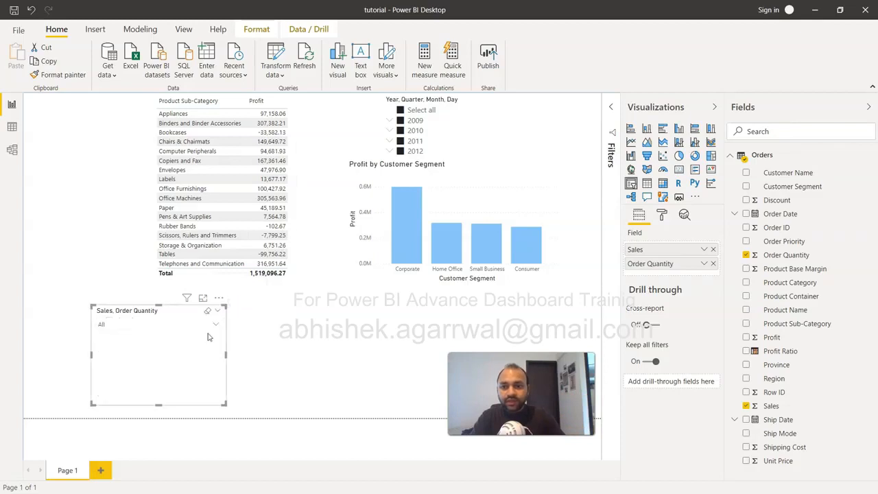
In the dropdown slicer, filter to order quantity 3 under Sales value 31.35, and extend the selection to the whole 31.35 entry
left_click(219, 324)
scroll(176, 288, "down", 10)
scroll(176, 287, "down", 5)
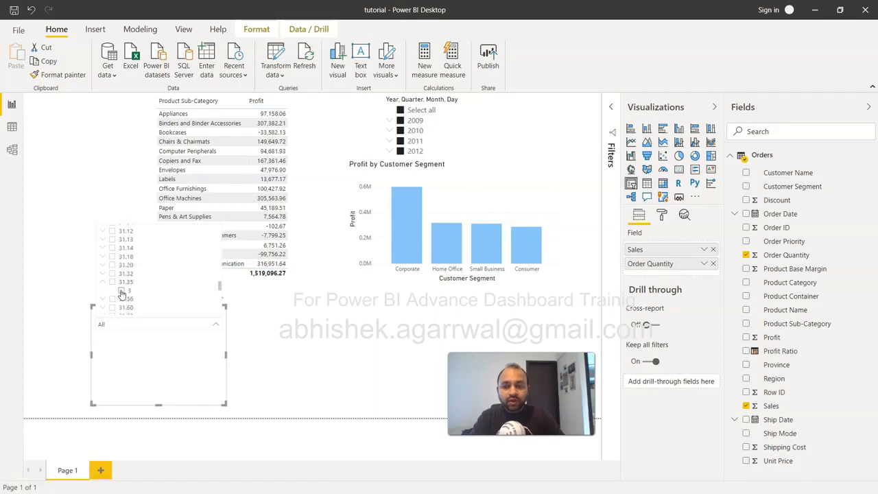
left_click(122, 291)
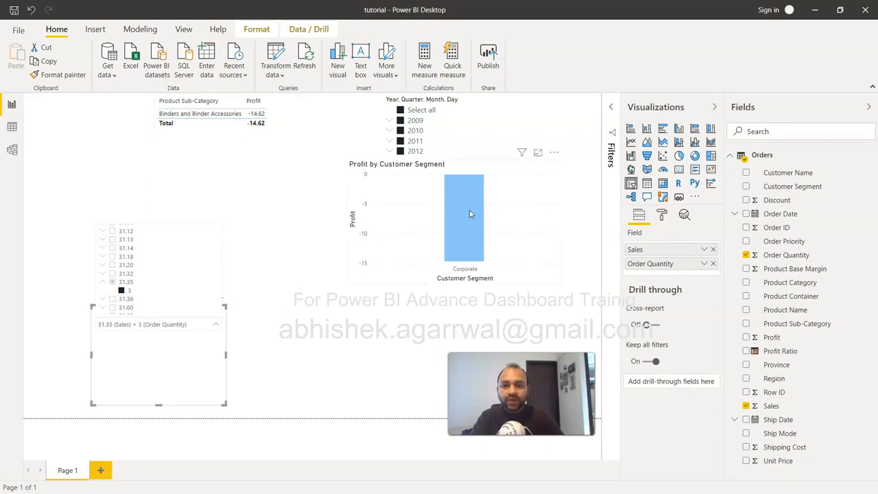
left_click(112, 281)
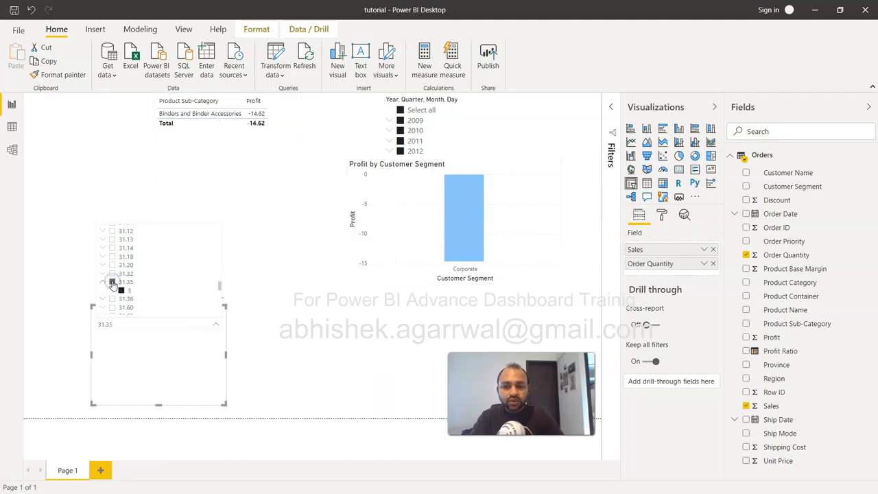
scroll(113, 285, "up", 15)
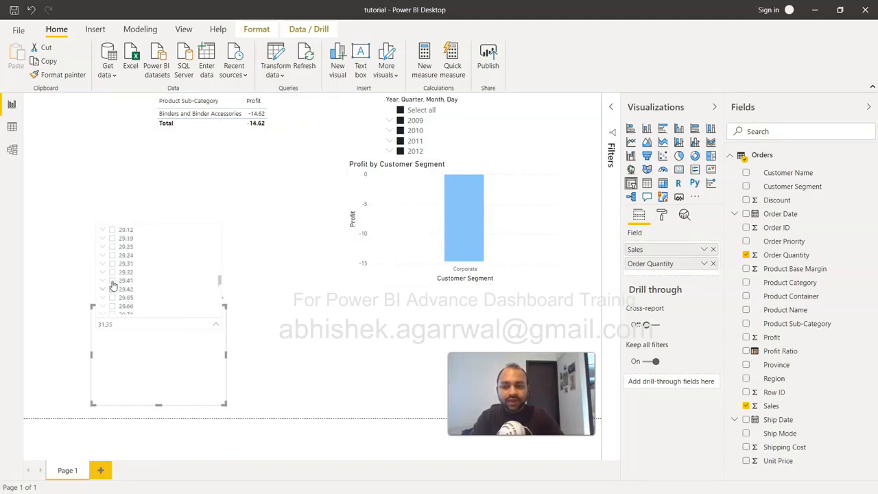
scroll(113, 284, "up", 5)
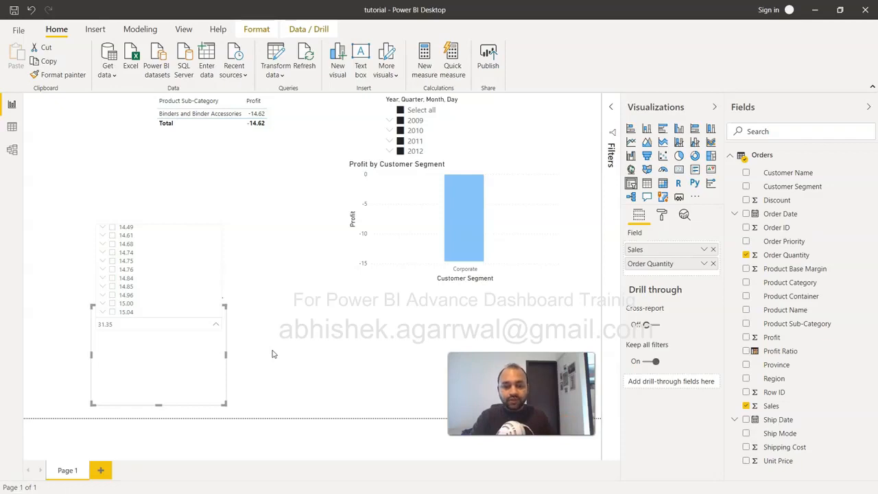
Collapse the Sales and Order Quantity dropdown slicer and review its slicer header formatting options
left_click(345, 350)
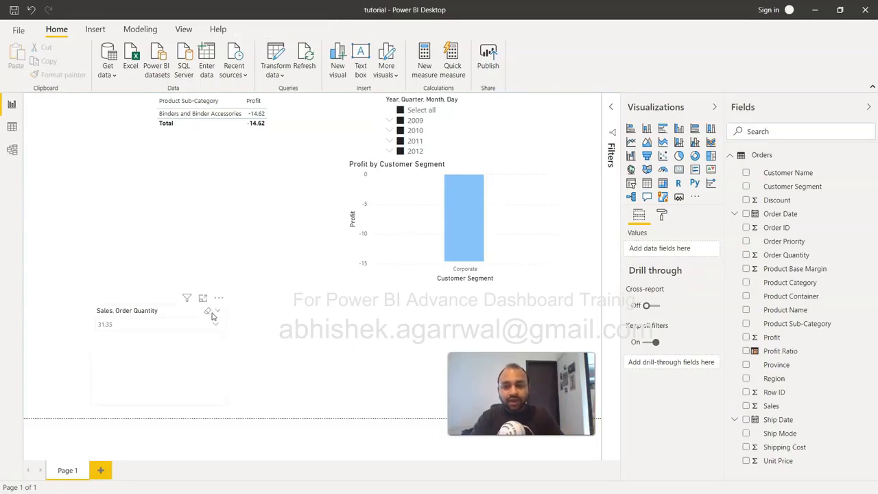
left_click(217, 349)
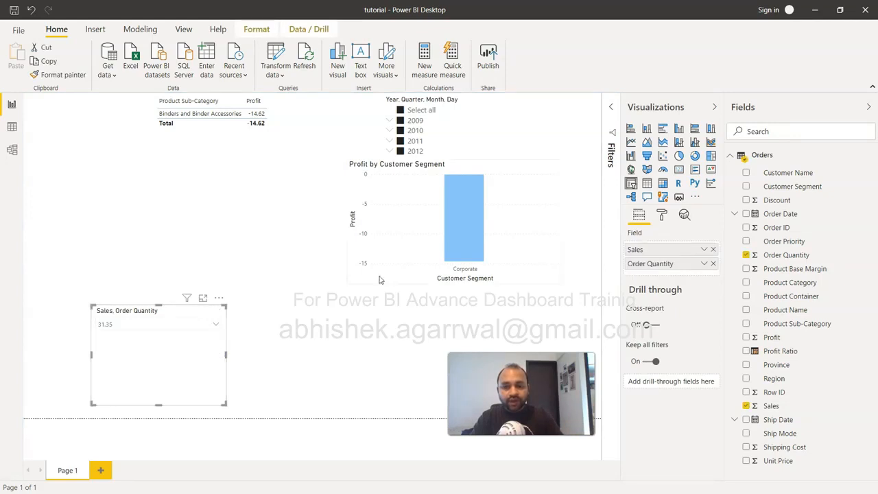
left_click(661, 215)
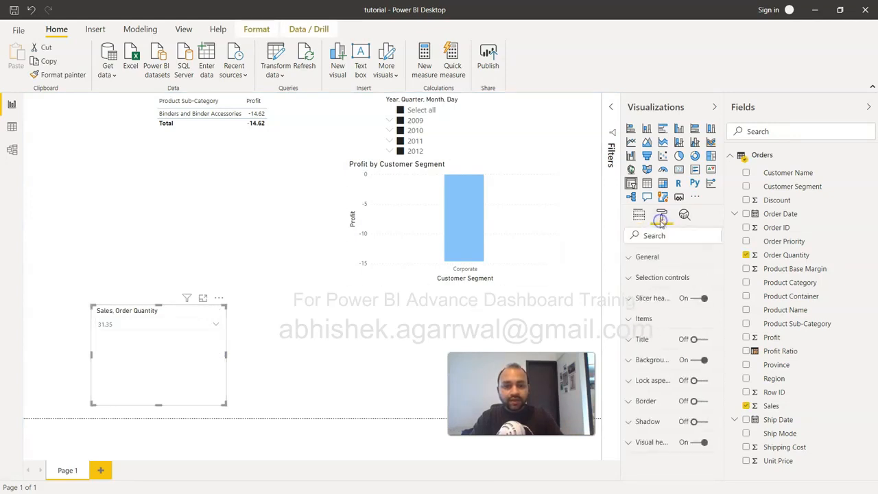
left_click(651, 299)
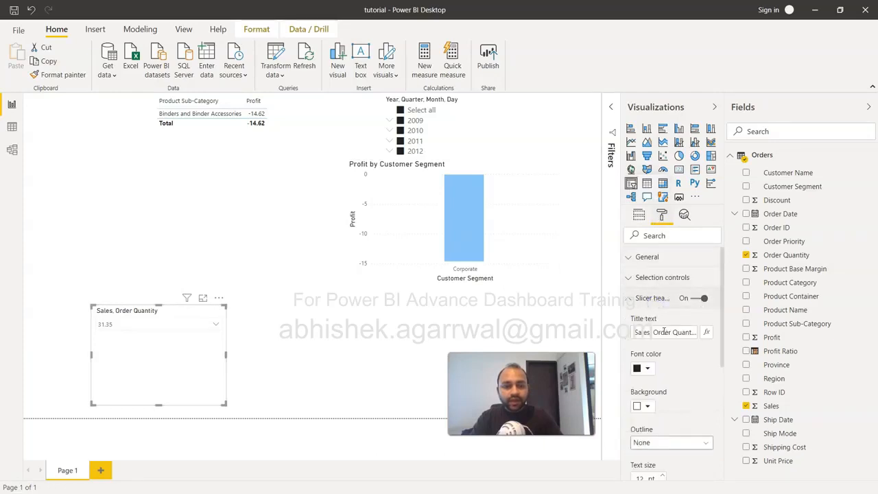
scroll(664, 355, "down", 3)
scroll(662, 354, "up", 3)
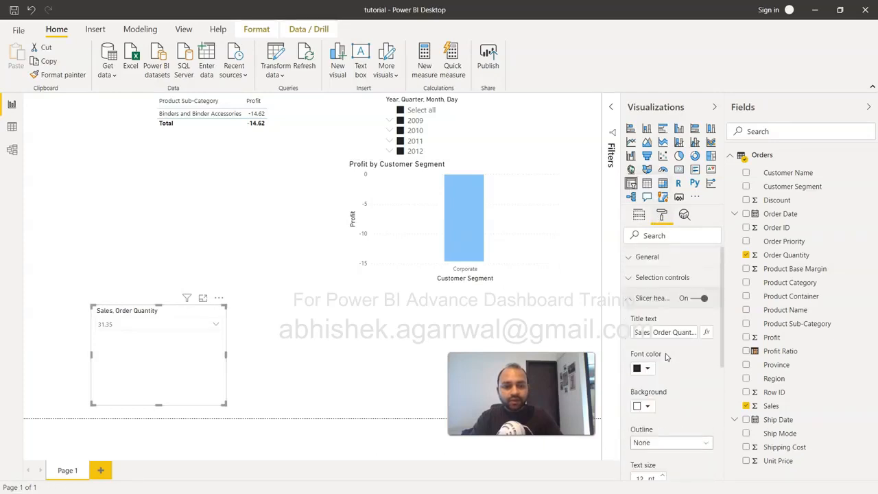
In the slicer's selection controls, keep Single select off and turn on the Show "Select all" option
left_click(633, 277)
scroll(645, 322, "down", 1)
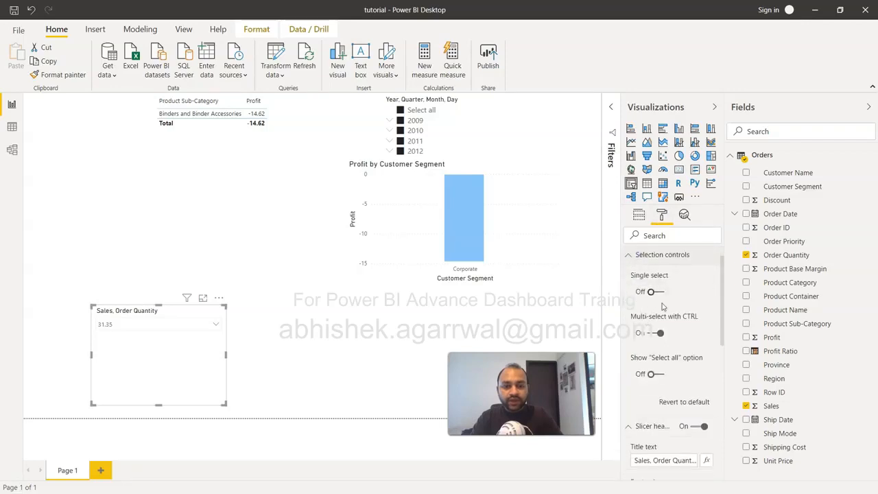
left_click(658, 292)
left_click(652, 293)
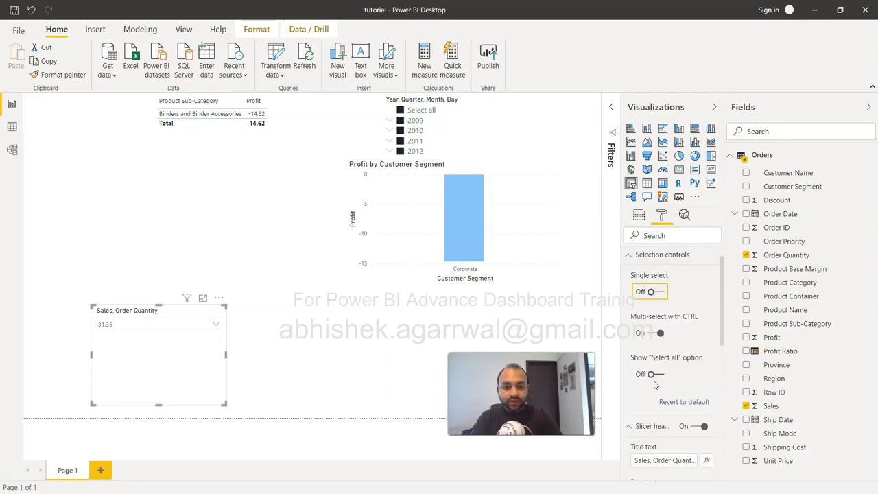
left_click(657, 375)
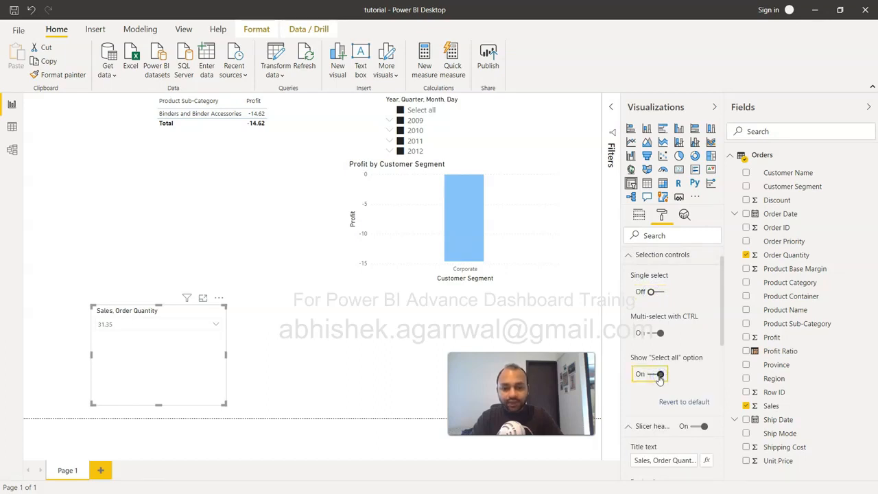
scroll(658, 381, "down", 6)
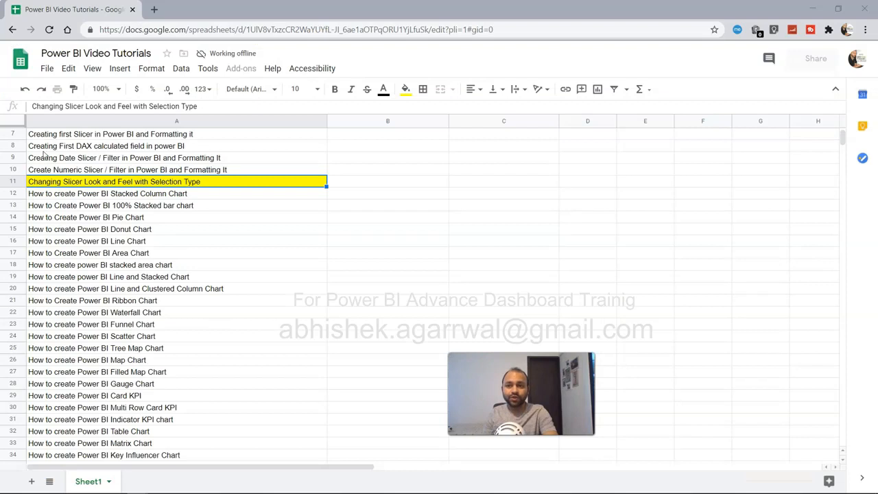
Switch from the tutorial list in Google Sheets to Power BI Desktop and delete the Order Priority slicer
left_click(98, 184)
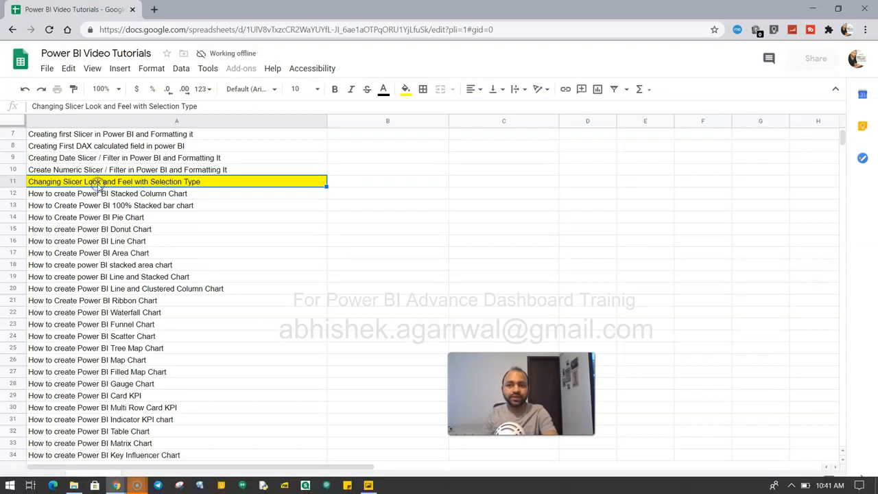
left_click(98, 185)
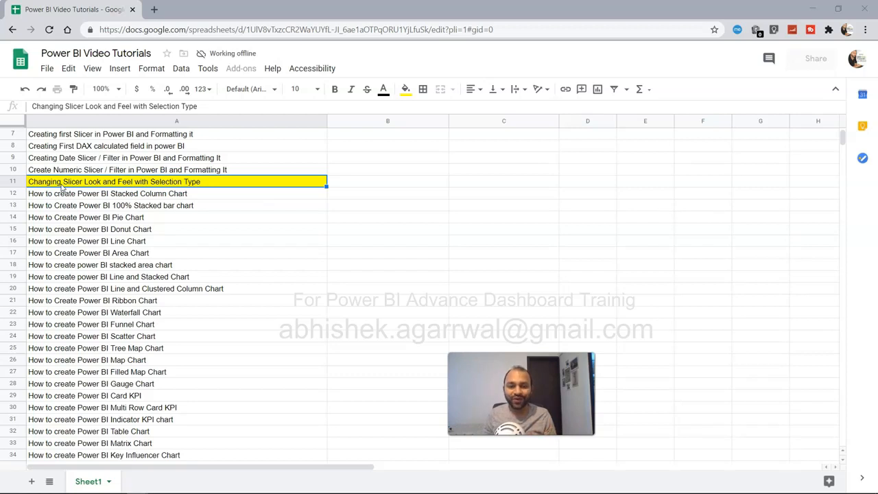
key("alt+Tab")
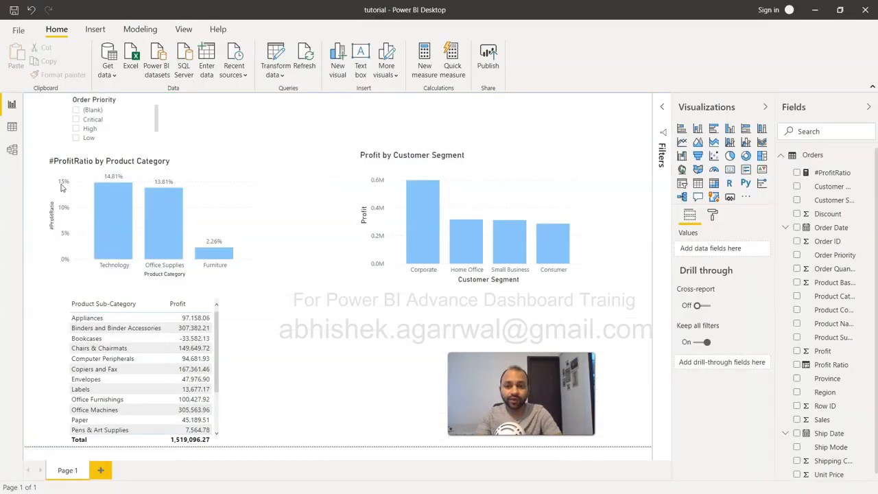
left_click(156, 127)
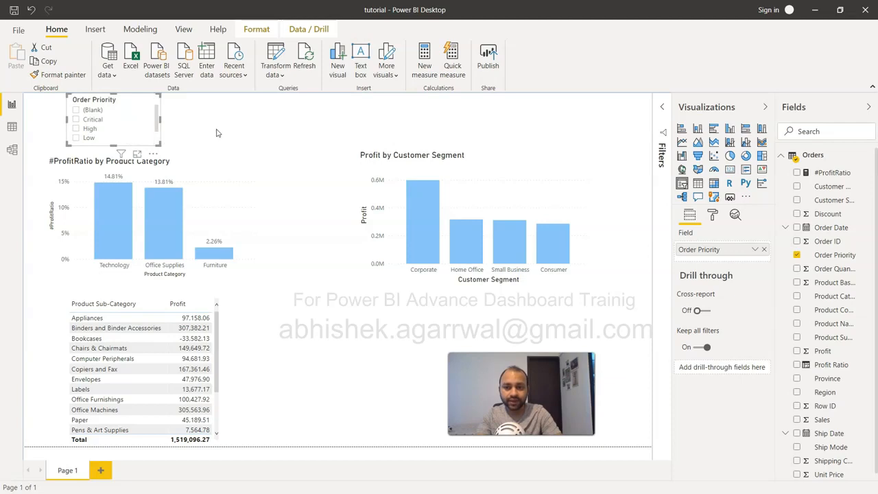
key("Delete")
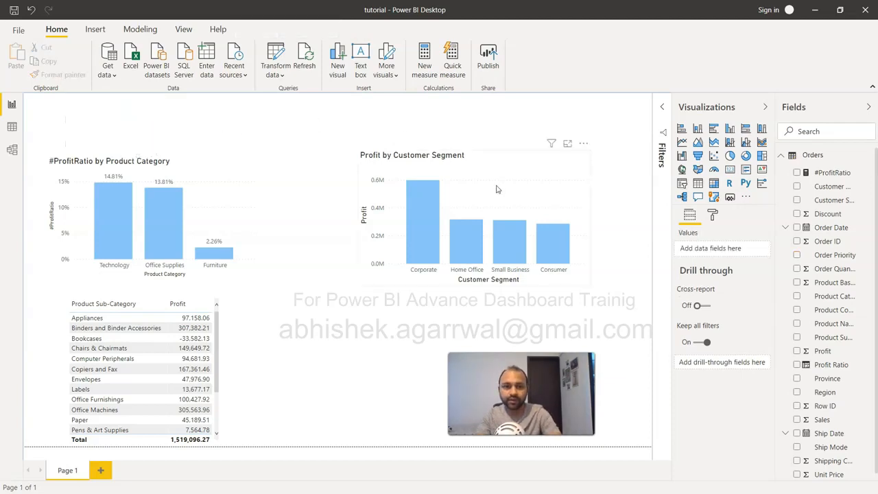
Add a new slicer near the report page's upper-left corner and assign the Ship Mode field to it
left_click(682, 184)
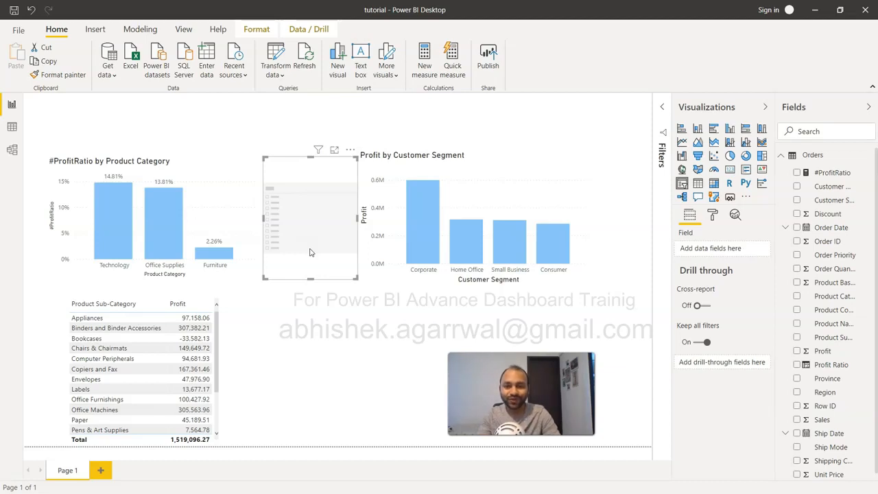
left_click_drag(299, 173, 123, 96)
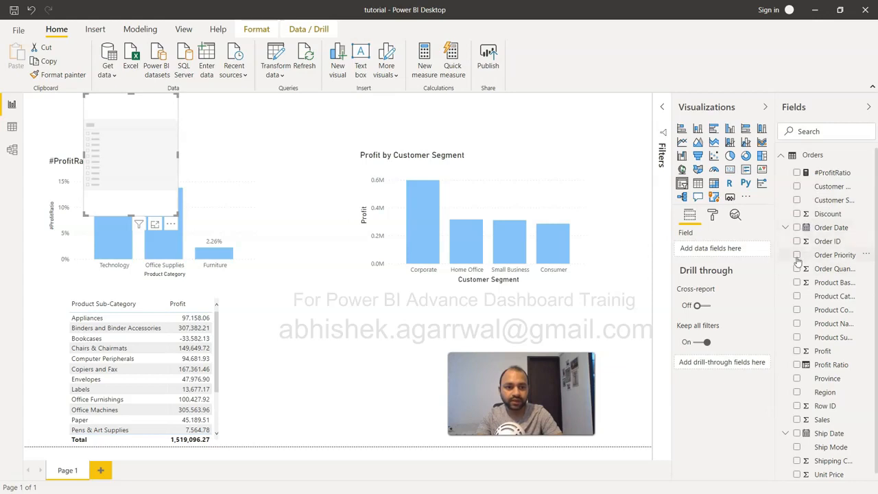
left_click(796, 447)
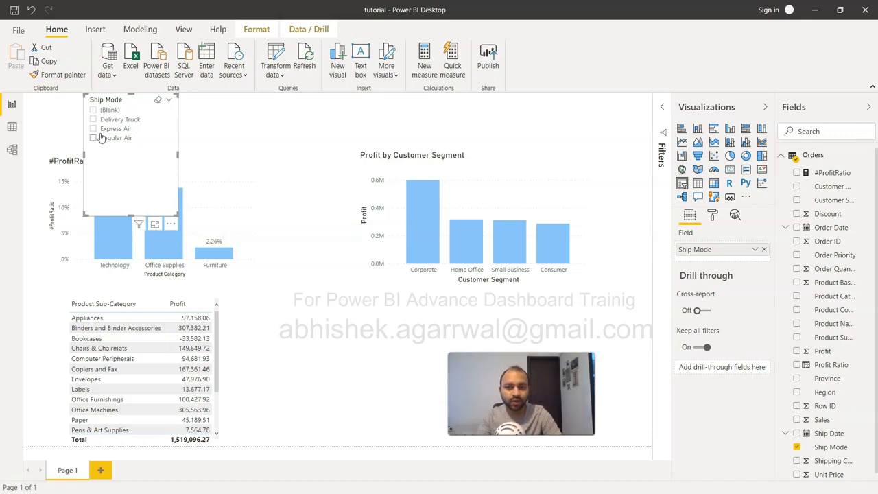
Try the Dropdown style on the Ship Mode slicer, view its options, and return it to List
left_click(170, 104)
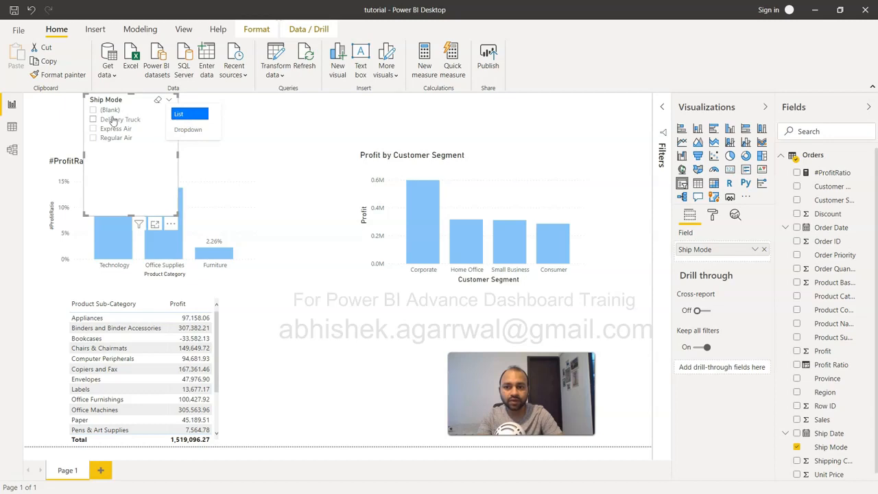
left_click(184, 128)
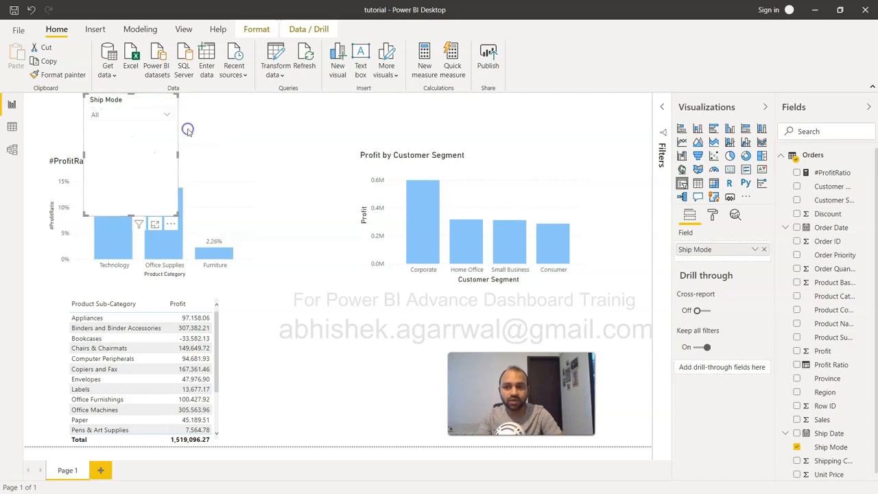
left_click(167, 115)
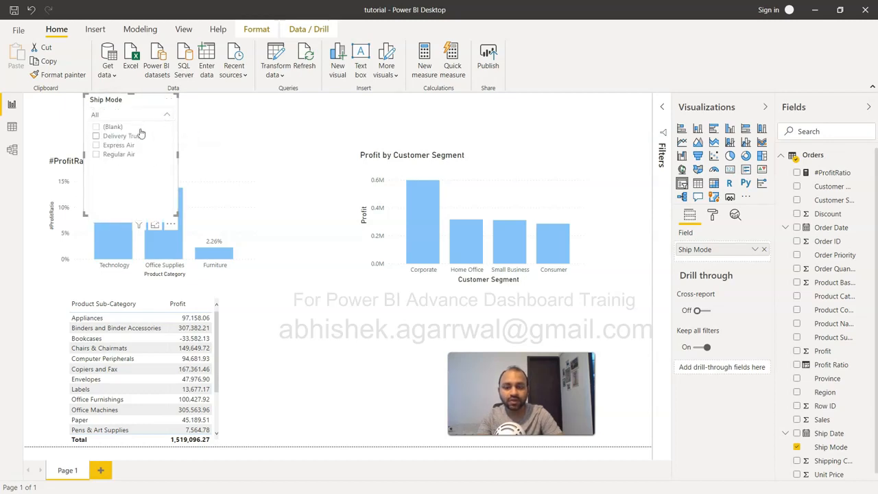
left_click(166, 116)
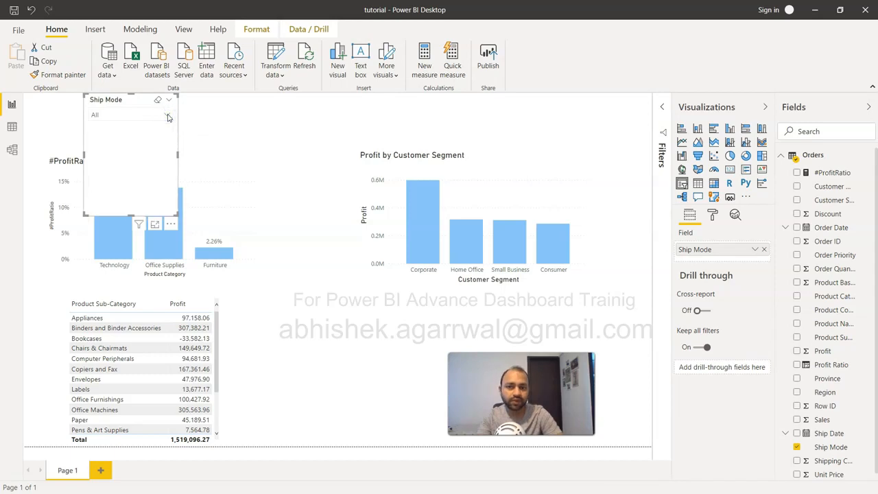
left_click(169, 100)
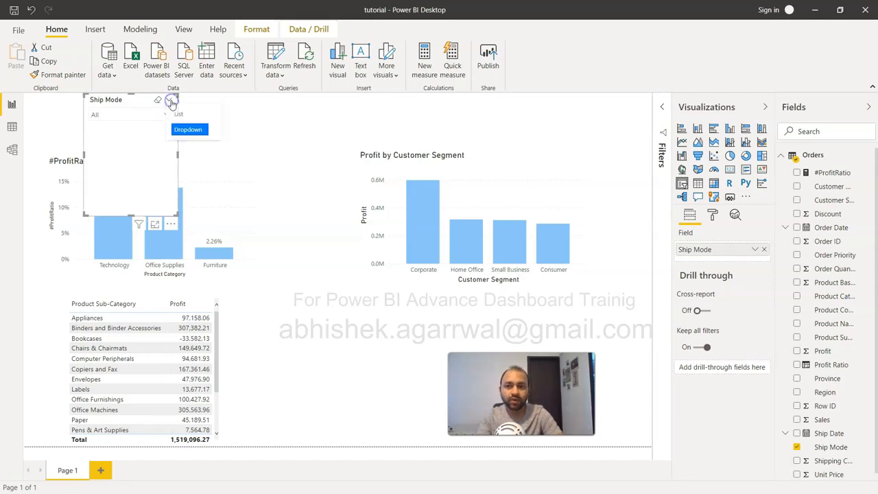
left_click(182, 113)
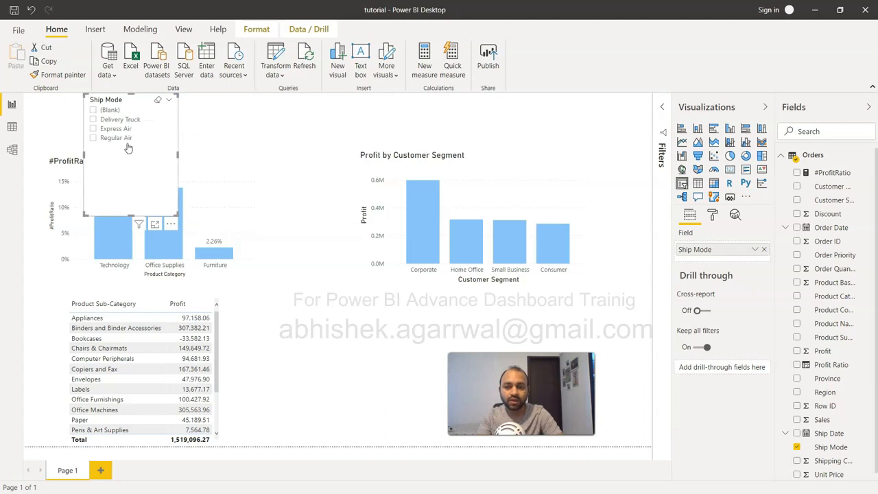
Set the Ship Mode slicer's orientation to Horizontal in its general formatting options
left_click(713, 217)
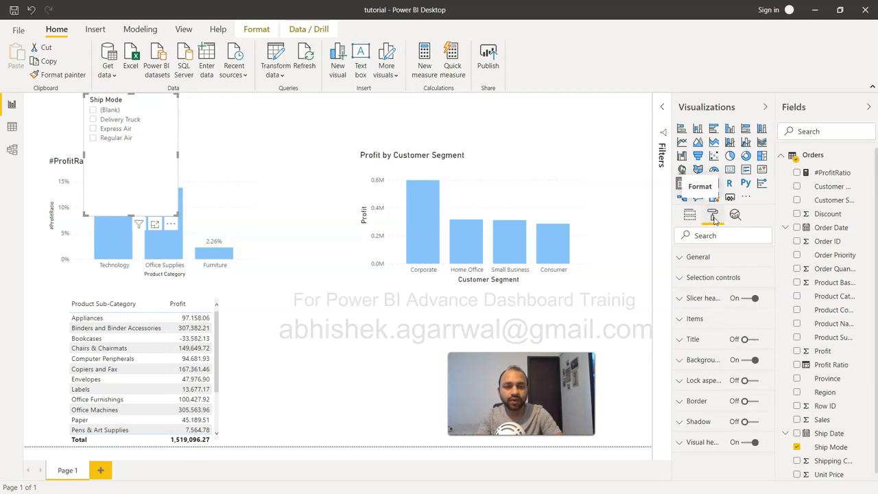
left_click(707, 280)
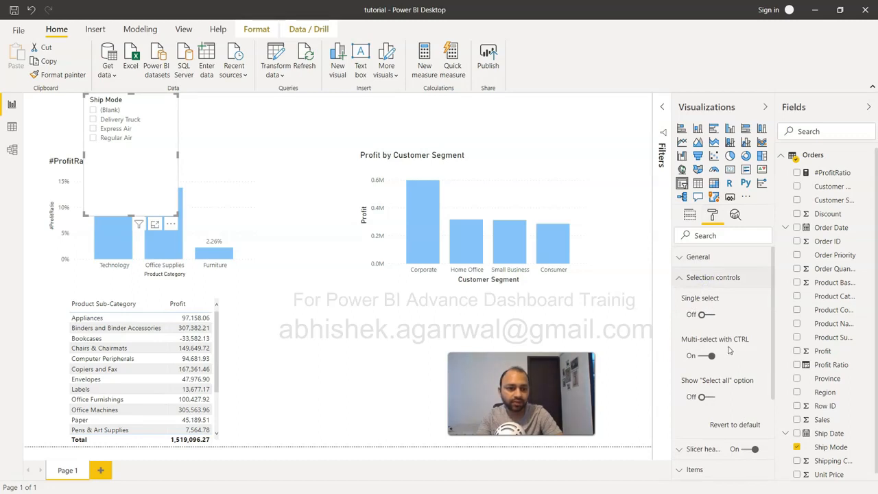
left_click(688, 257)
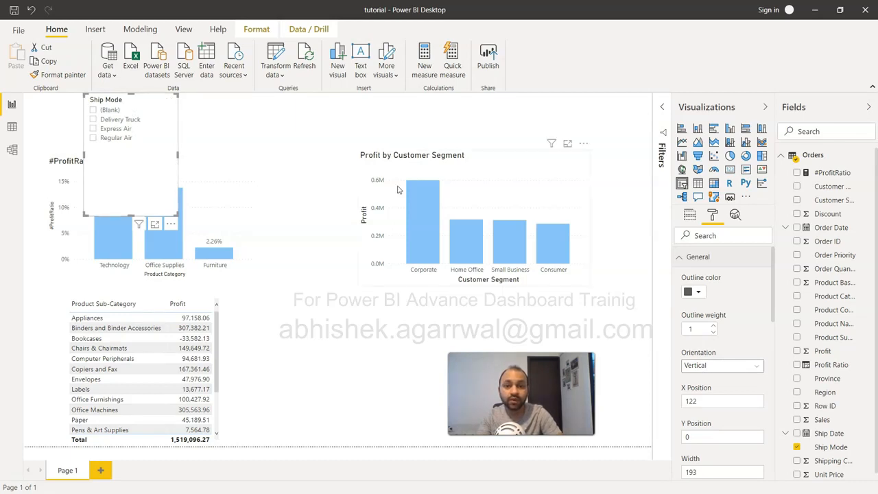
left_click(717, 367)
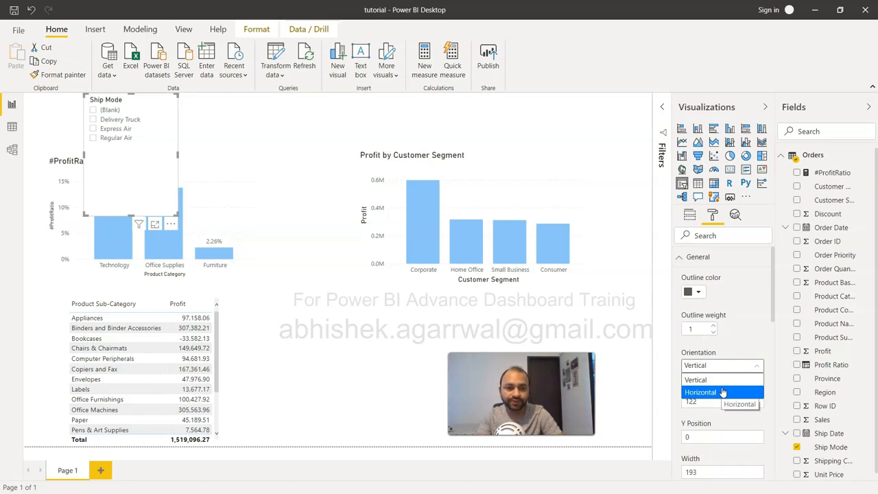
left_click(722, 391)
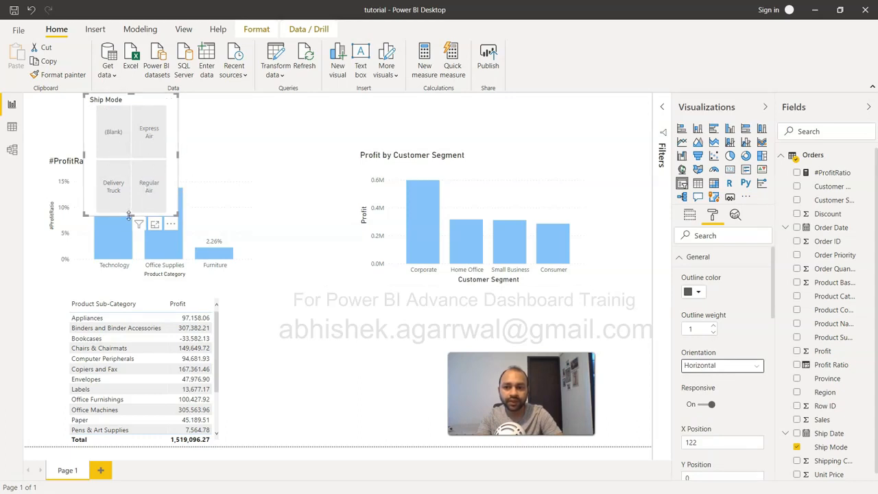
Make the Ship Mode slicer shorter and wider so its four options sit in a single row above the charts
left_click_drag(130, 213, 146, 131)
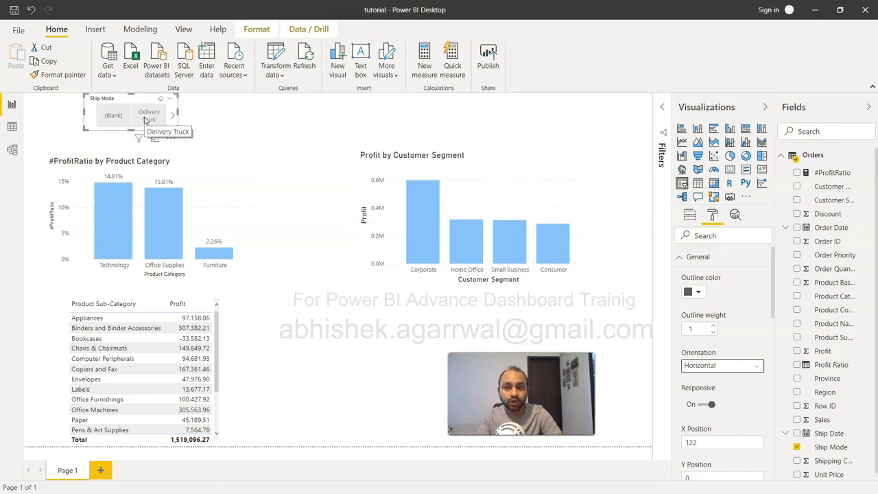
left_click_drag(177, 110, 312, 115)
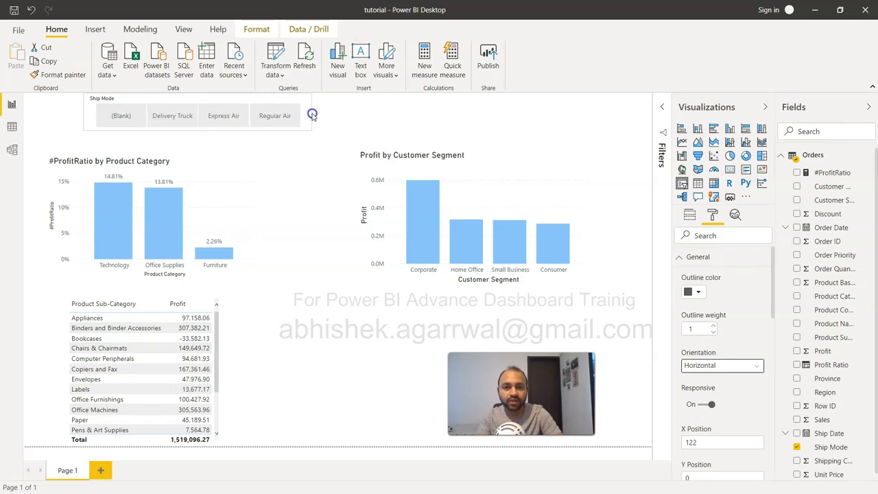
left_click(306, 144)
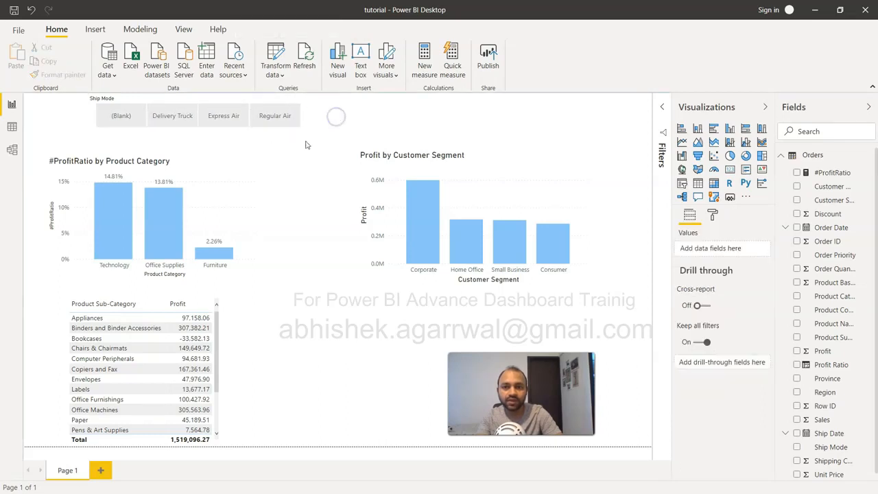
Filter the report by ship mode, trying Delivery Truck and Express Air before leaving Regular Air selected
left_click(164, 117)
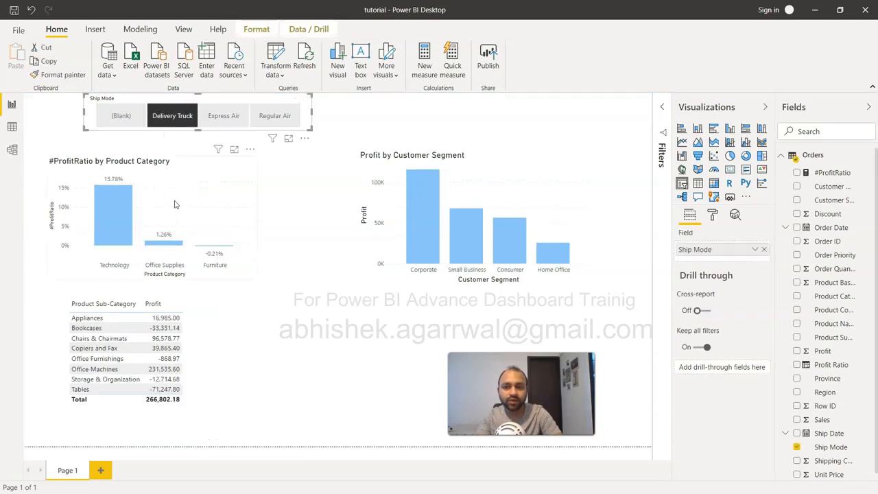
left_click(182, 127)
left_click(228, 118)
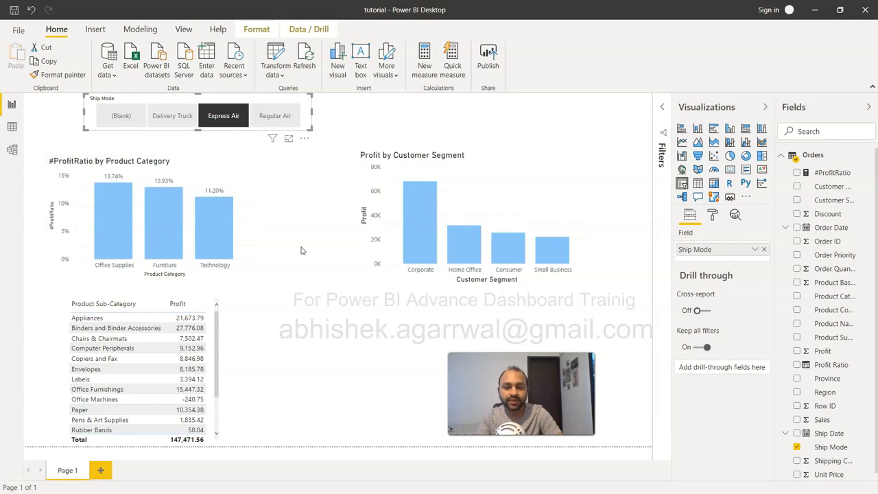
left_click(282, 114)
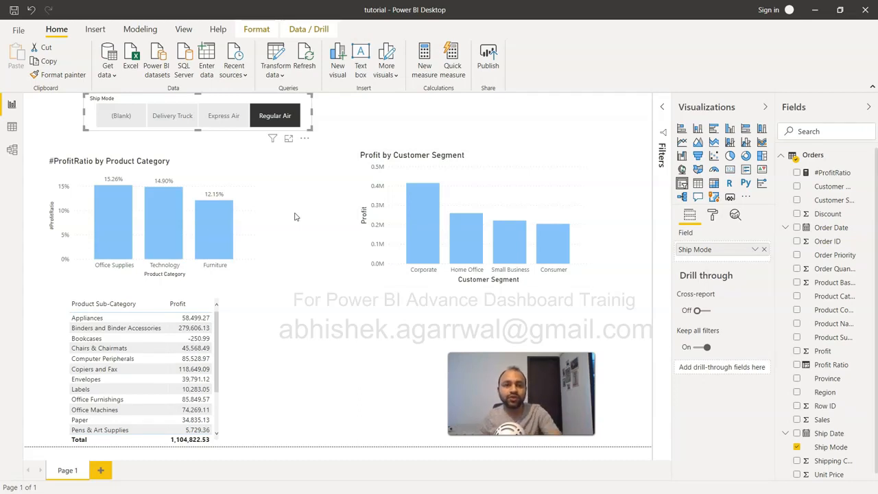
Turn off the Responsive option in the Ship Mode slicer's general formatting settings
left_click(711, 216)
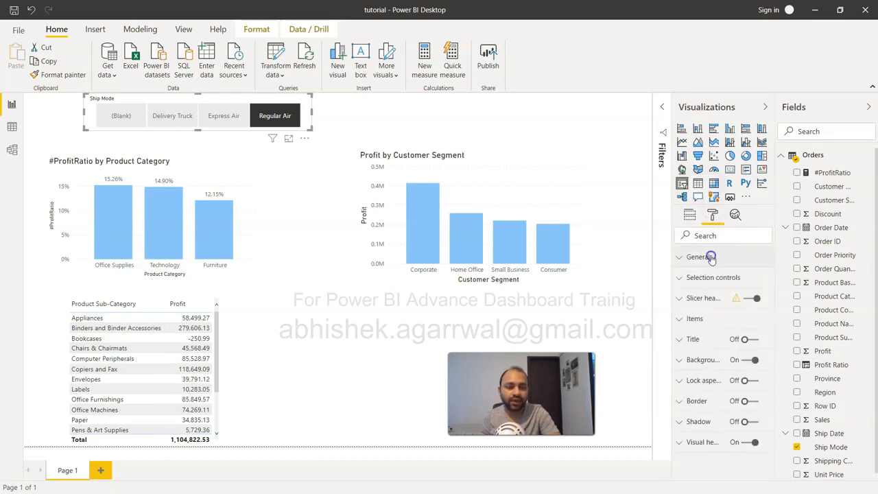
left_click(711, 256)
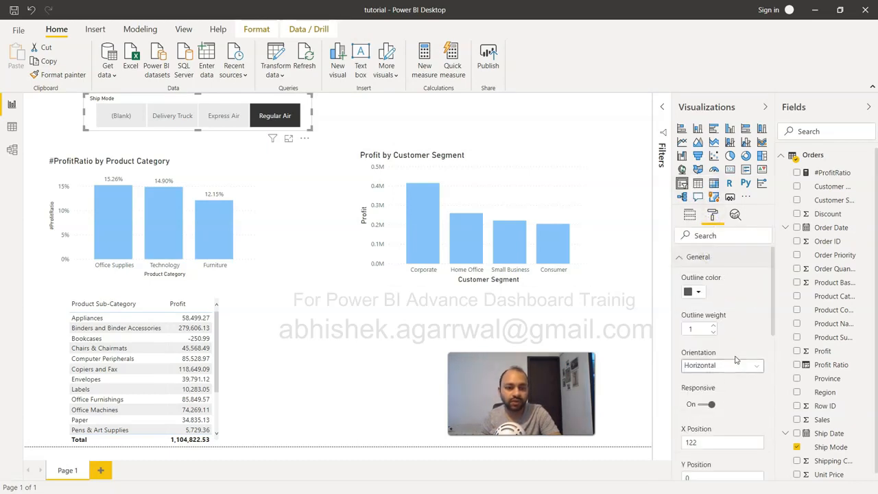
scroll(741, 339, "down", 1)
scroll(741, 339, "down", 4)
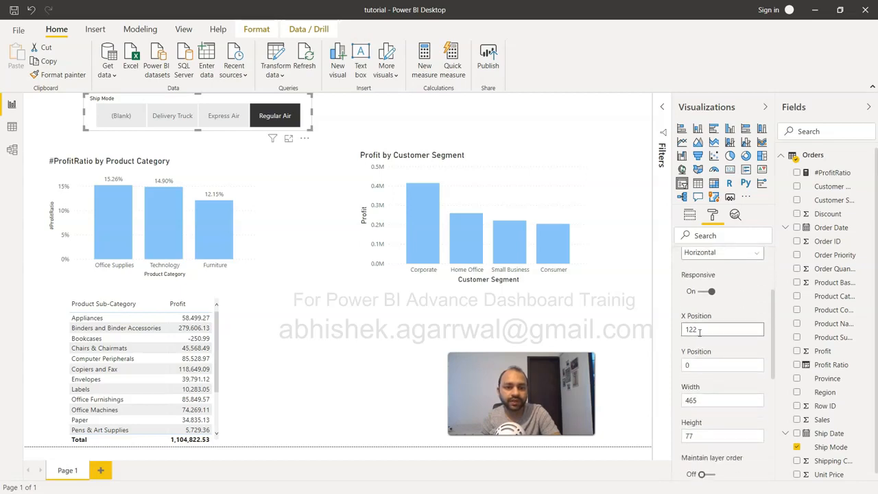
left_click(703, 292)
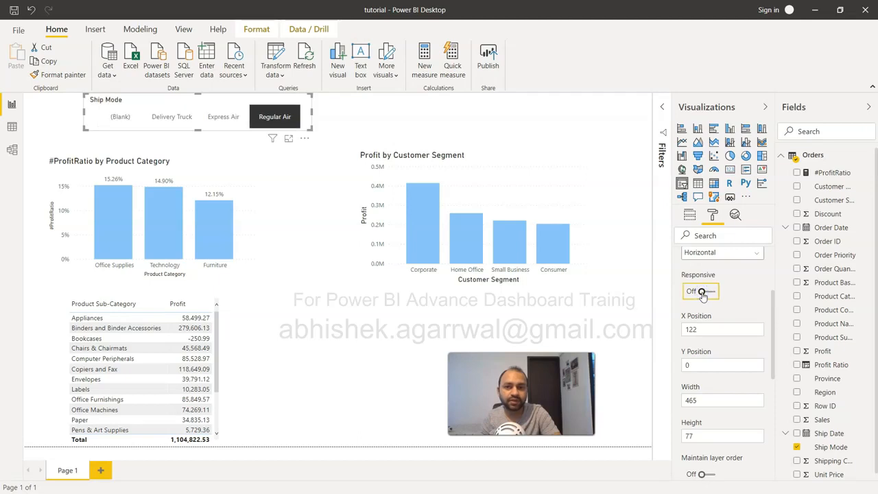
Clear the Regular Air selection in the Ship Mode slicer and filter the report by Express Air
left_click(288, 117)
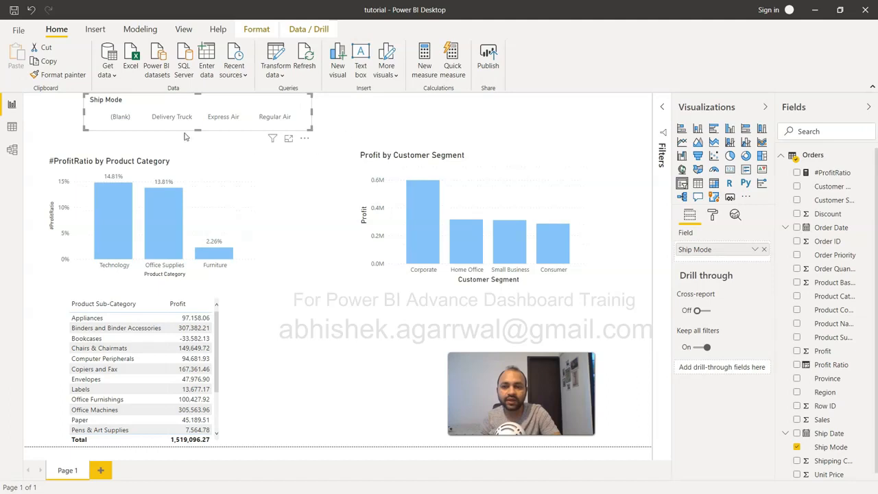
left_click(222, 154)
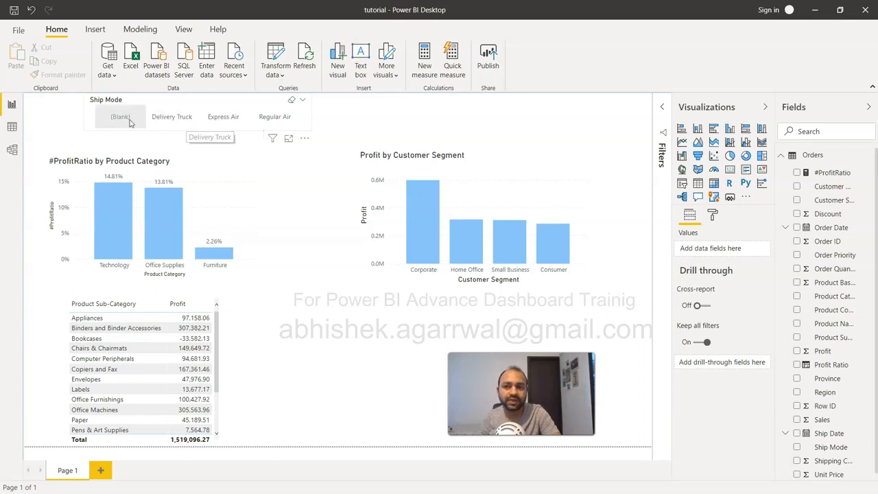
left_click(231, 118)
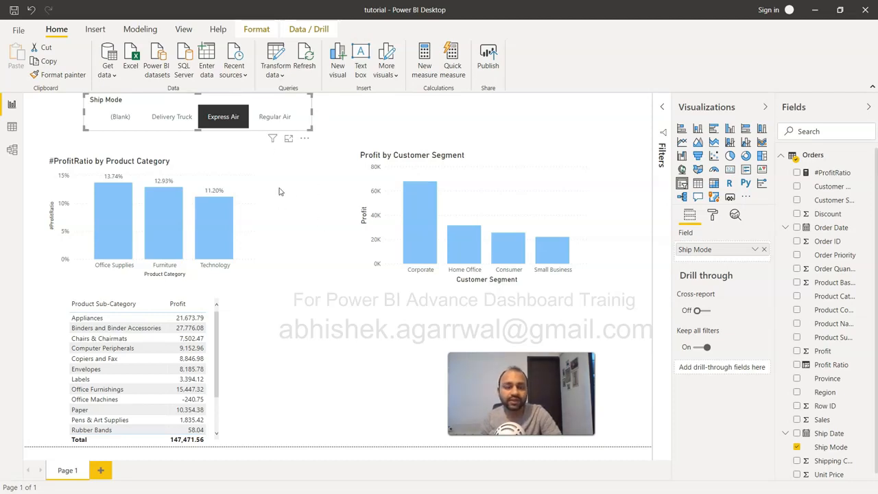
Turn the Ship Mode slicer's Responsive option back on in its general formatting settings
left_click(712, 216)
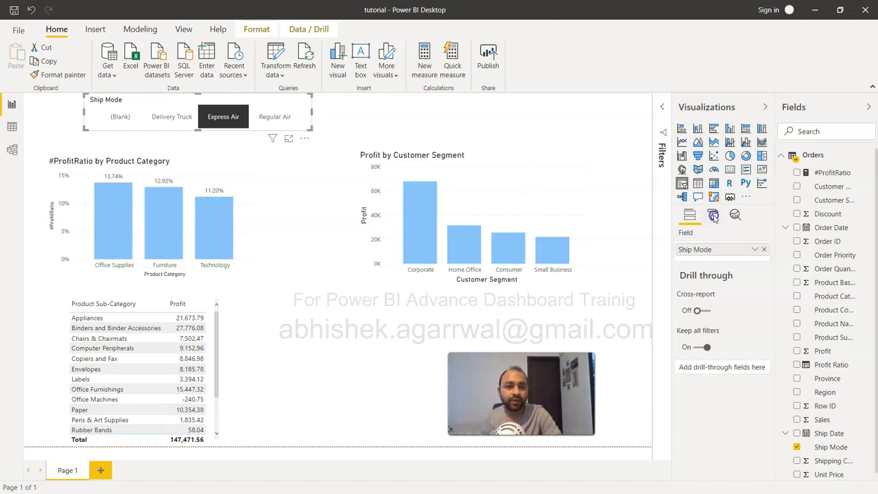
left_click(721, 257)
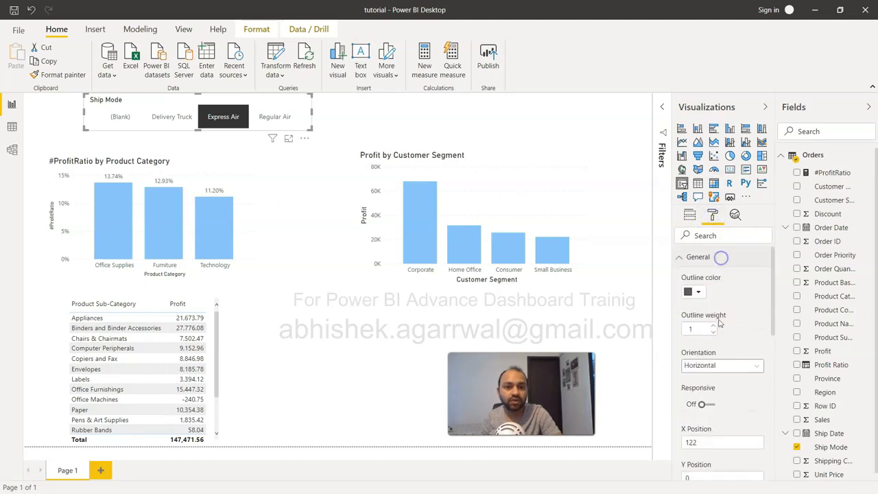
scroll(713, 353, "down", 2)
left_click(710, 354)
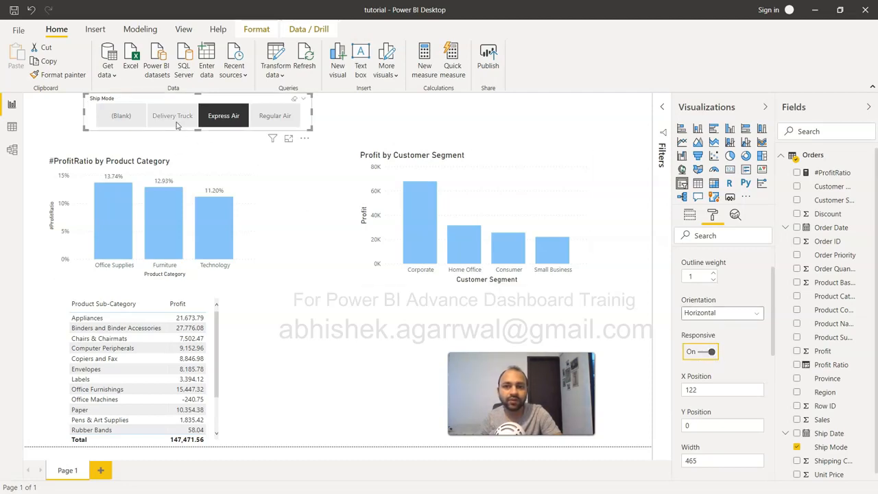
Show the Ship Mode slicer's selection controls and add Regular Air to the Express Air selection using multi-select
scroll(696, 364, "down", 2)
scroll(696, 363, "down", 5)
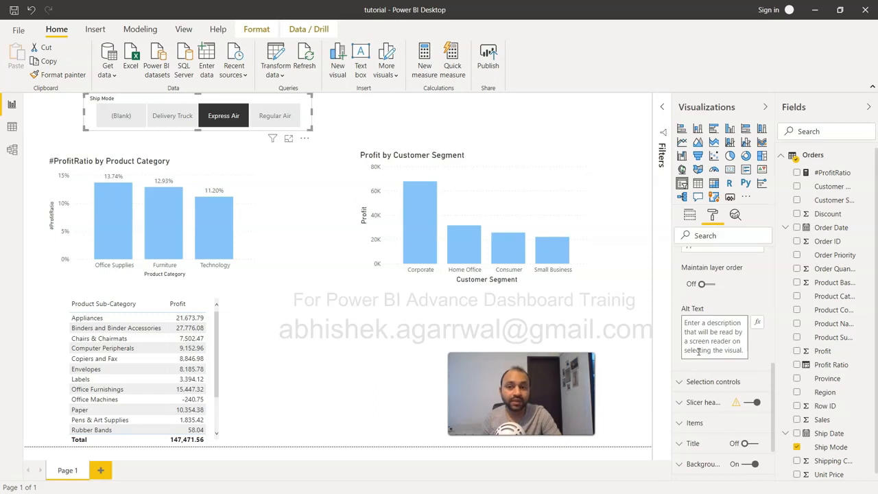
left_click(683, 382)
scroll(683, 386, "down", 3)
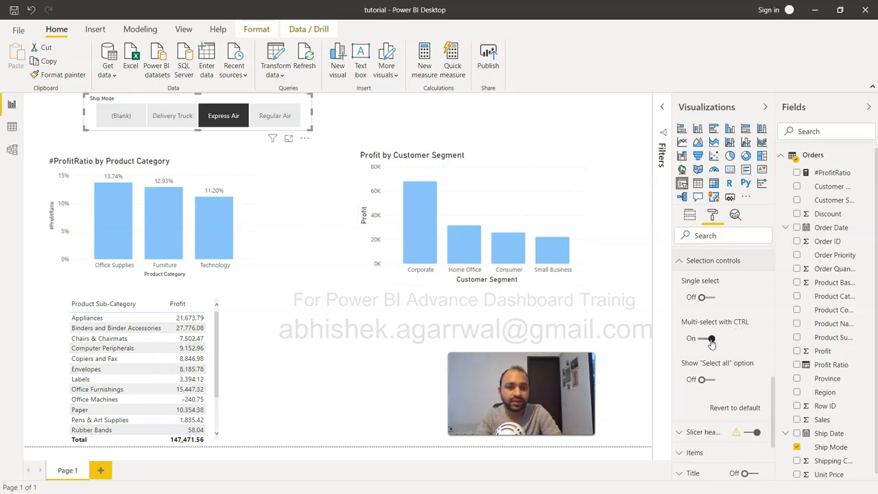
left_click(280, 118, "ctrl")
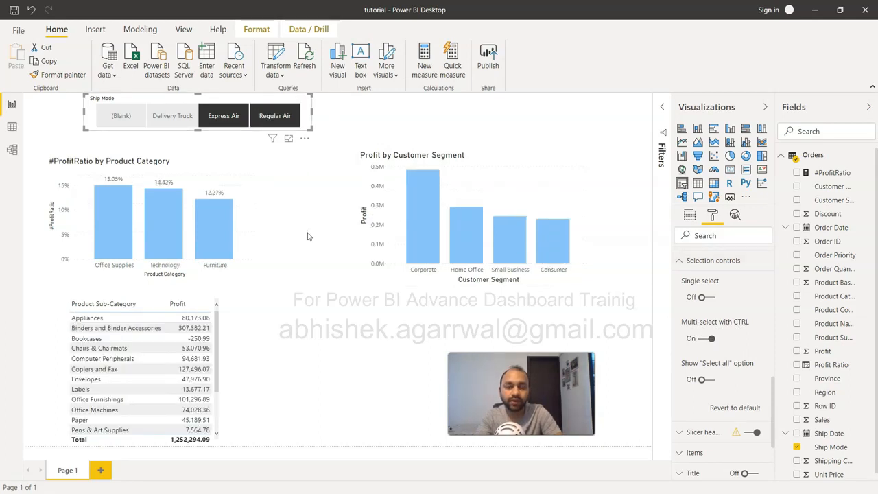
Enable Single select for the Ship Mode slicer, choose Delivery Truck, and try to deselect it
left_click(703, 297)
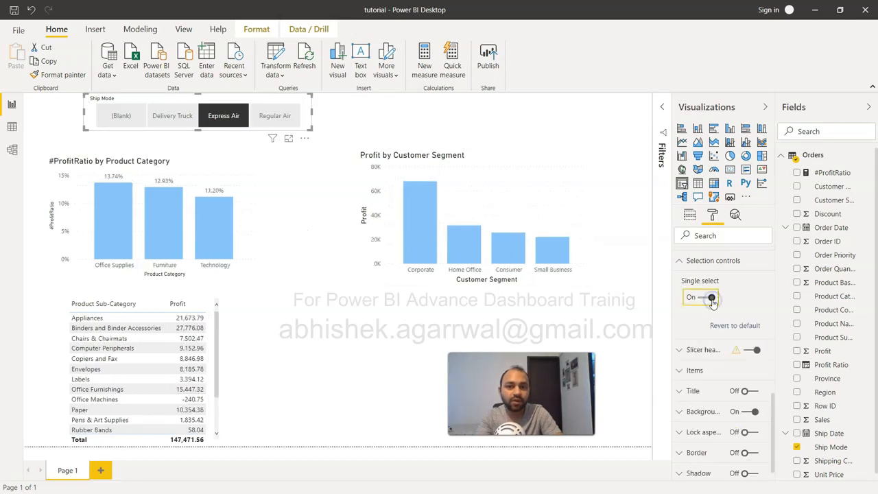
left_click(178, 121)
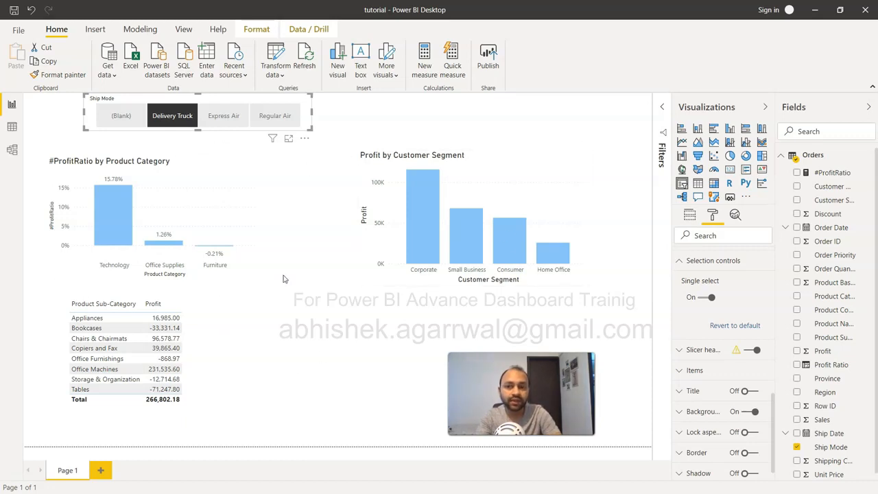
left_click(182, 118)
left_click(182, 118)
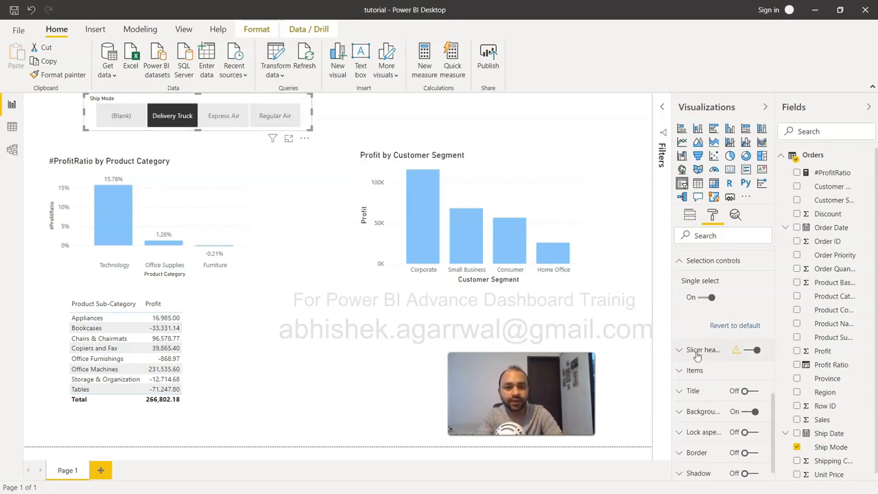
Examine the Ship Mode slicer's Title formatting options, including font color, background color, alignment and text size
scroll(692, 329, "down", 1)
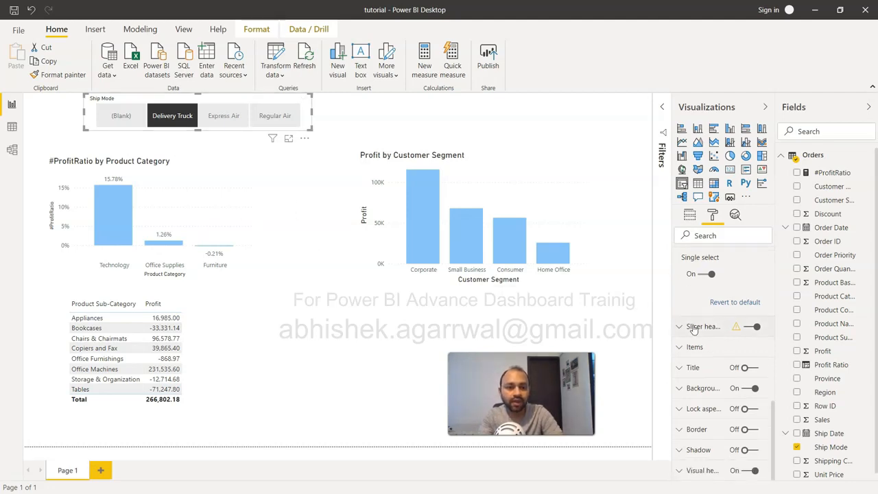
left_click(680, 366)
scroll(709, 400, "down", 5)
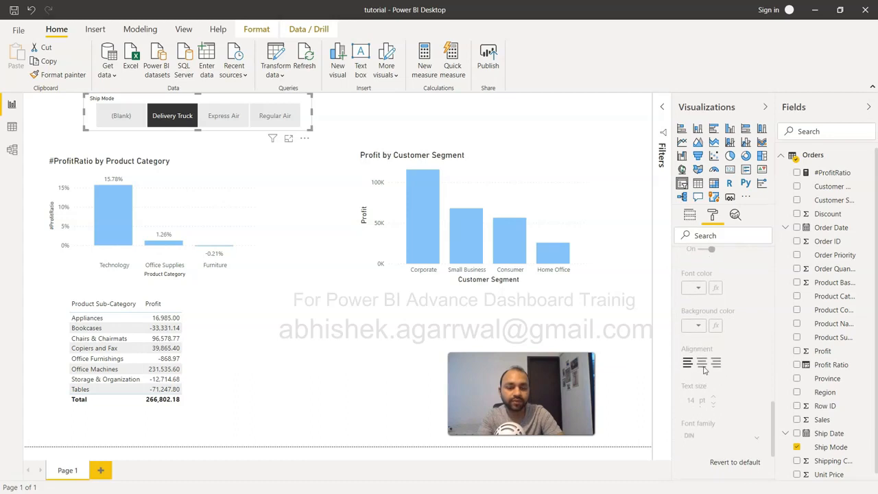
scroll(704, 370, "up", 3)
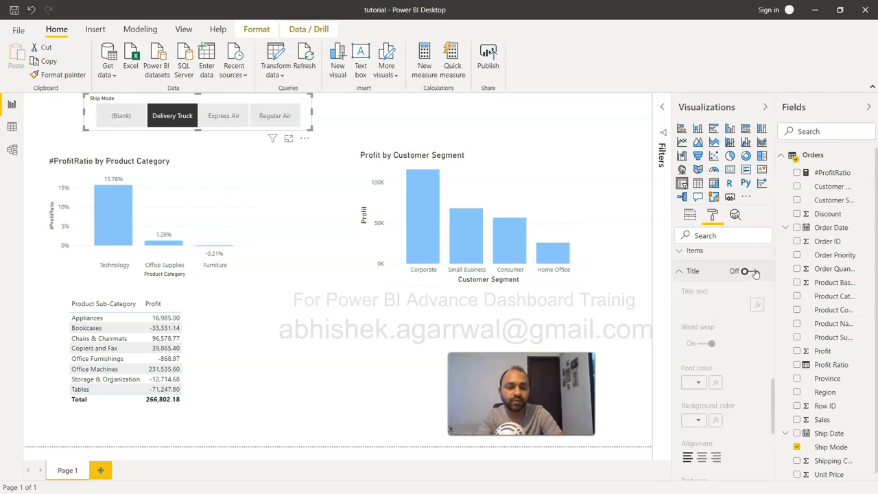
scroll(740, 385, "down", 3)
scroll(741, 385, "up", 3)
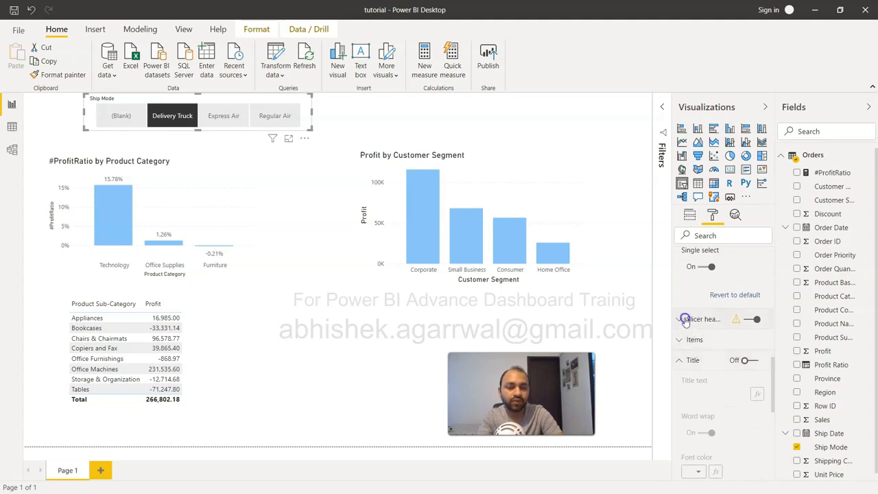
Review the Ship Mode slicer's header options, from title text and colors to outline, text size, font family and summary
left_click(683, 319)
triple_click(730, 352)
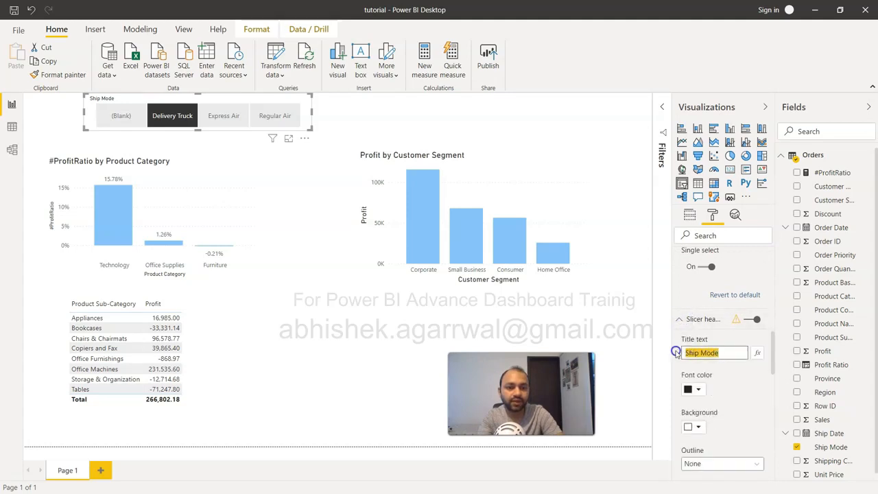
scroll(740, 421, "down", 2)
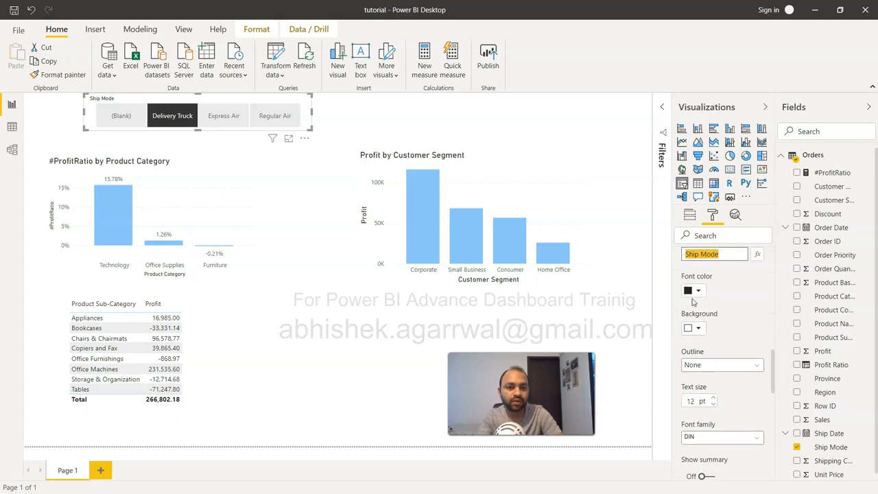
scroll(694, 350, "down", 5)
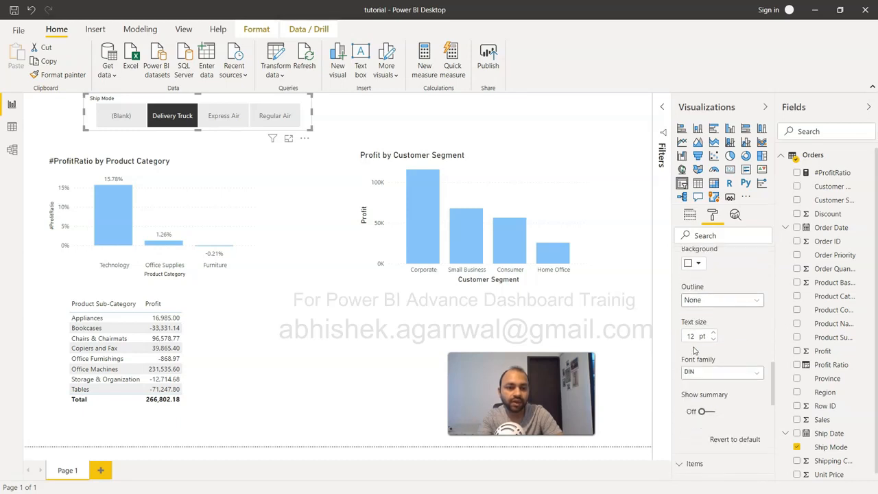
scroll(692, 346, "down", 1)
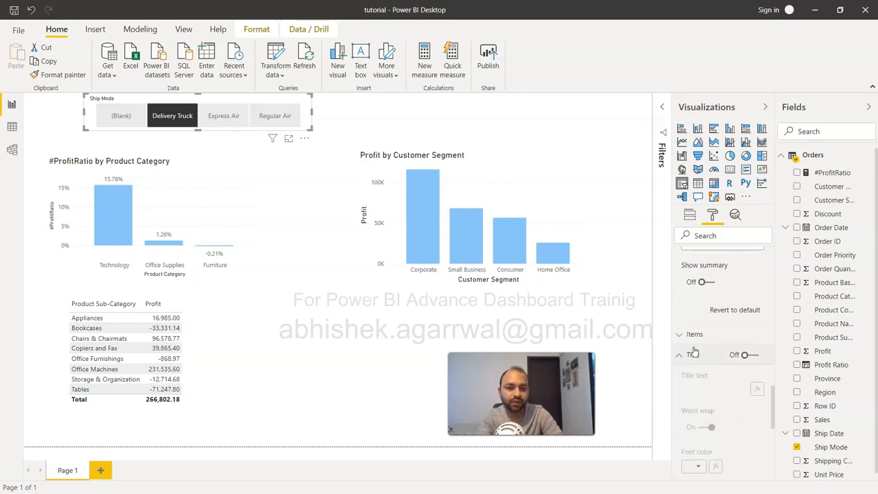
Look through the Ship Mode slicer's Items formatting options and the remaining formatting sections such as background, border and shadow
left_click(684, 335)
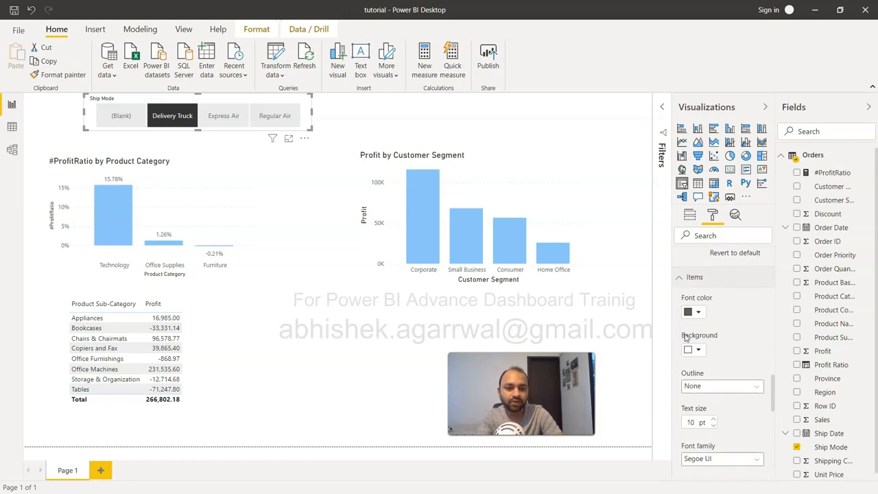
scroll(684, 337, "down", 1)
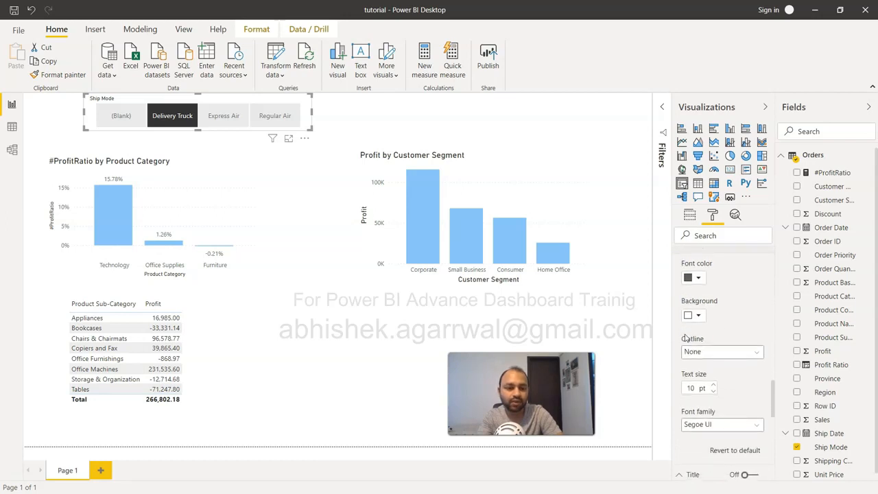
scroll(685, 337, "up", 2)
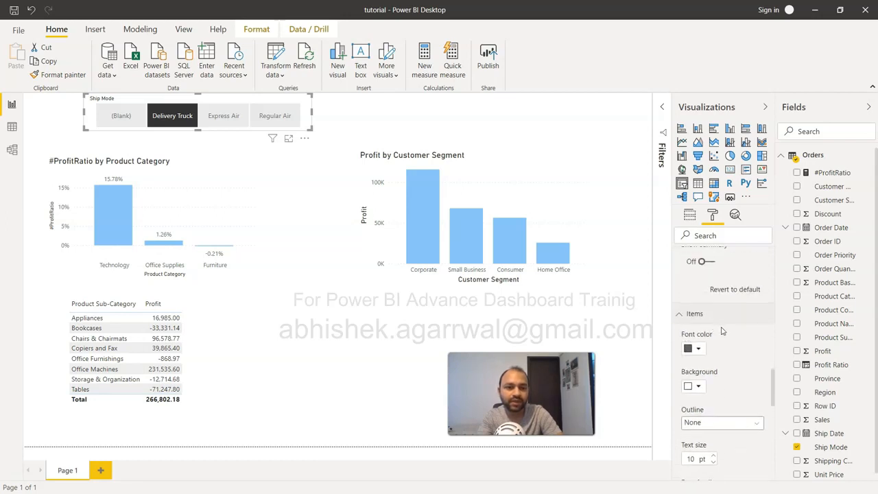
scroll(725, 348, "down", 2)
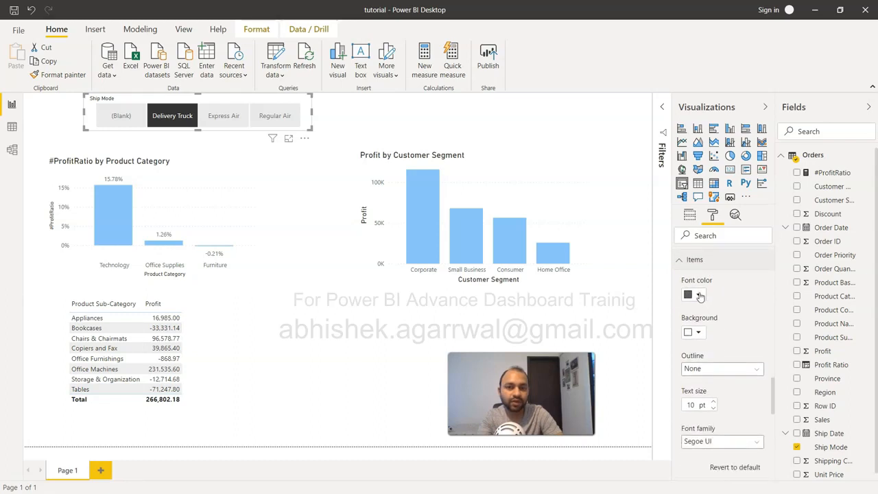
scroll(707, 337, "down", 3)
scroll(707, 337, "down", 5)
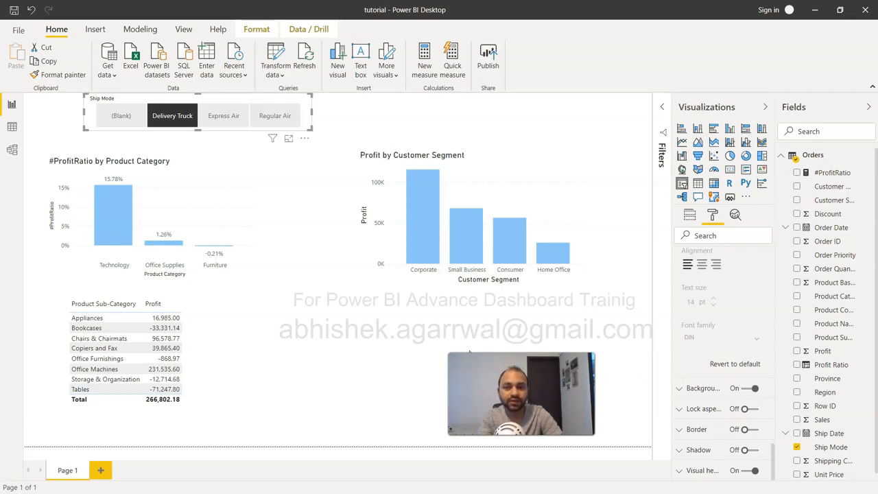
left_click(330, 317)
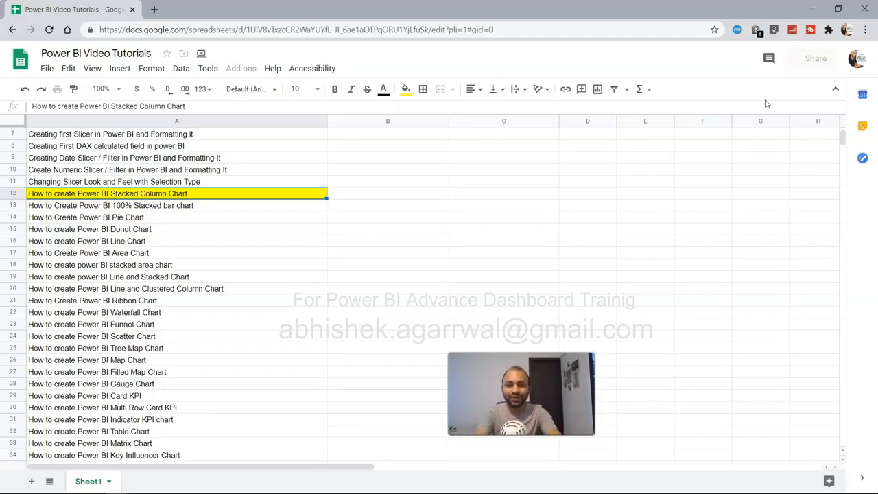
Switch back to Power BI Desktop and delete the "Sales by Product Category and Ship Mode" stacked column chart
key("alt+Tab")
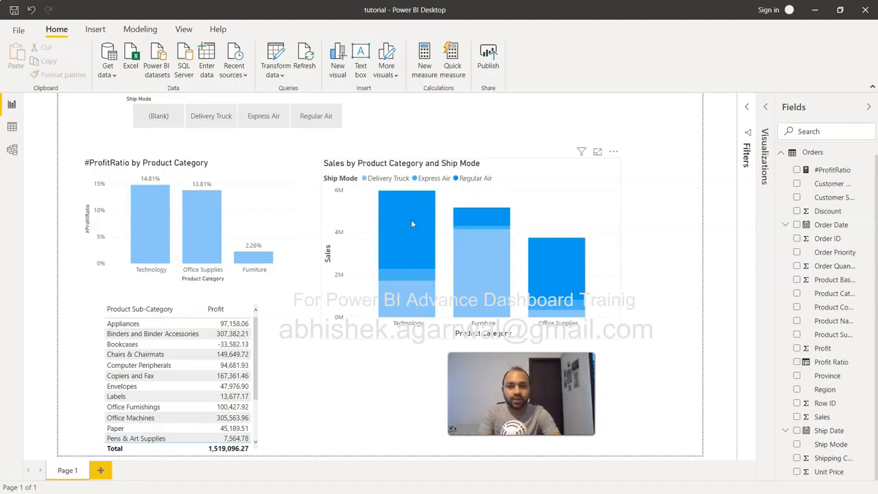
mouse_move(408, 229)
mouse_move(488, 271)
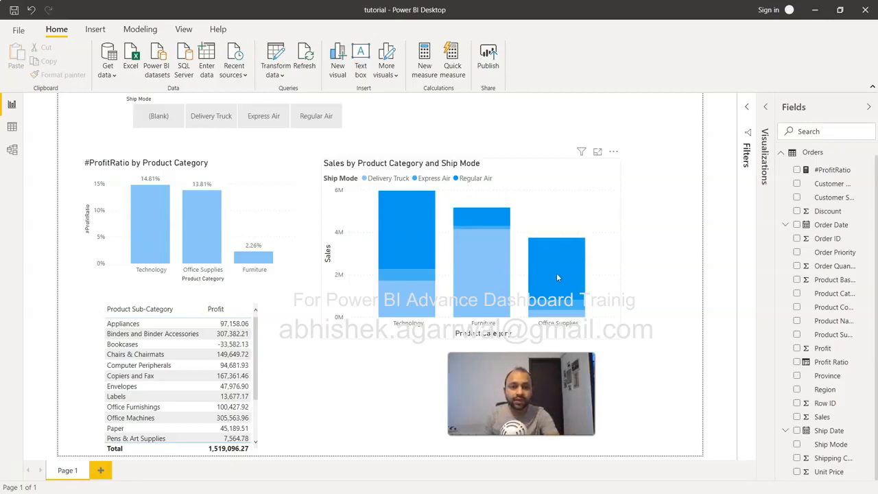
mouse_move(557, 277)
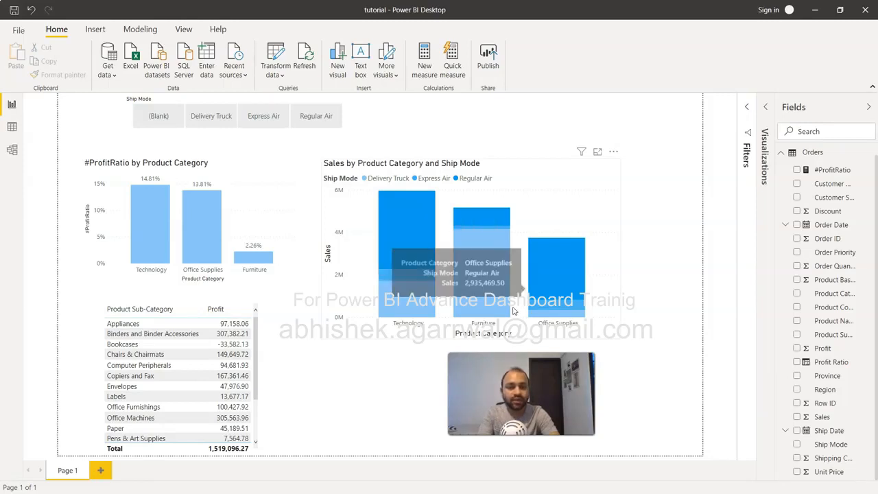
left_click(555, 201)
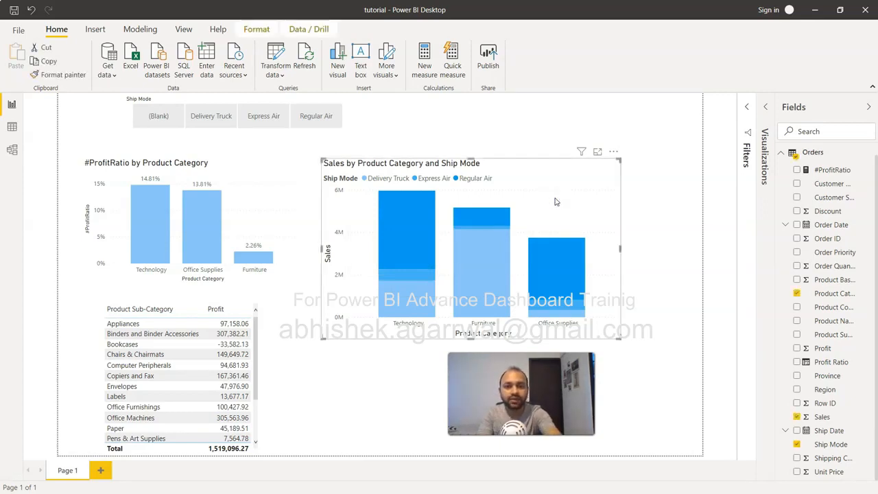
key("Delete")
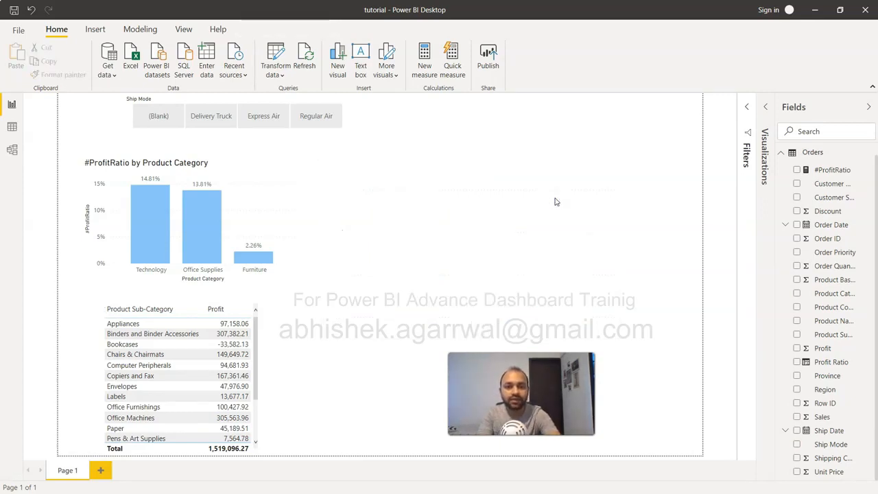
Create a stacked column chart of Sales by Product Category with Ship Mode as the legend, and enlarge it
left_click(765, 110)
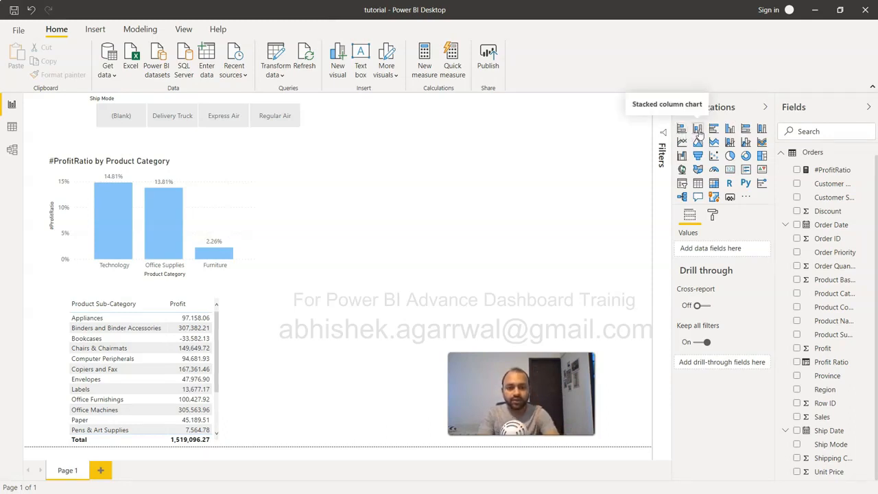
left_click(698, 130)
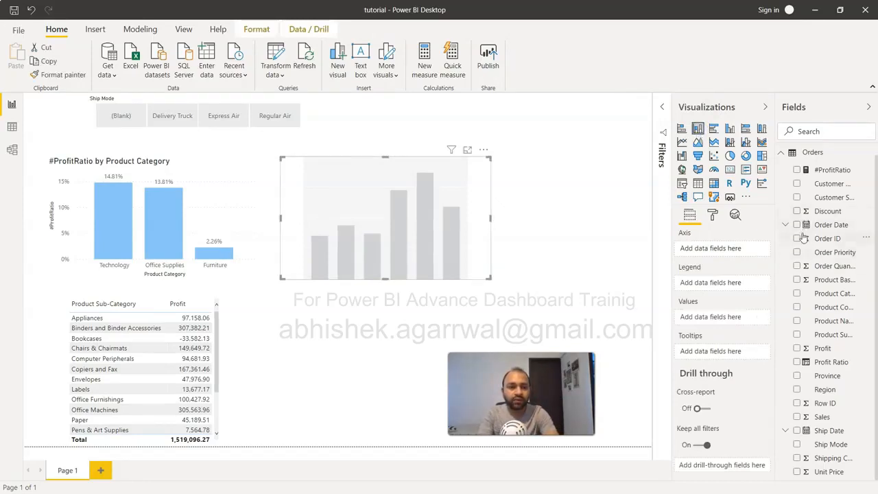
left_click(796, 294)
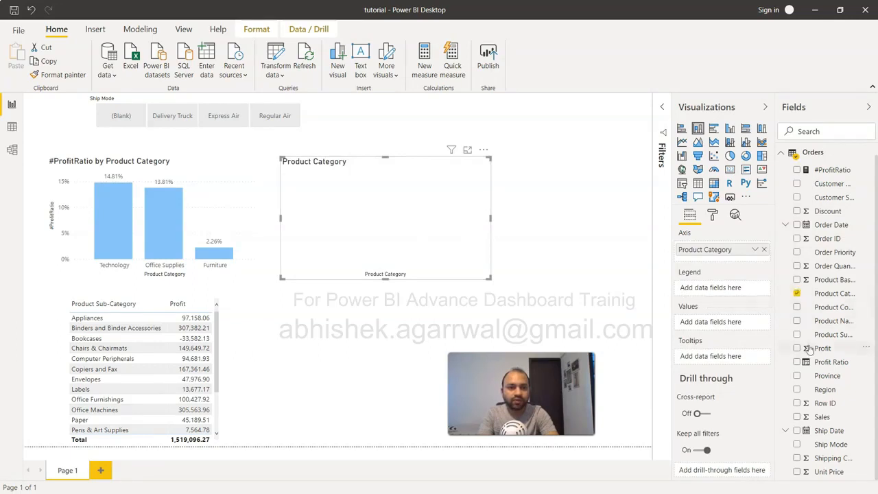
left_click(796, 444)
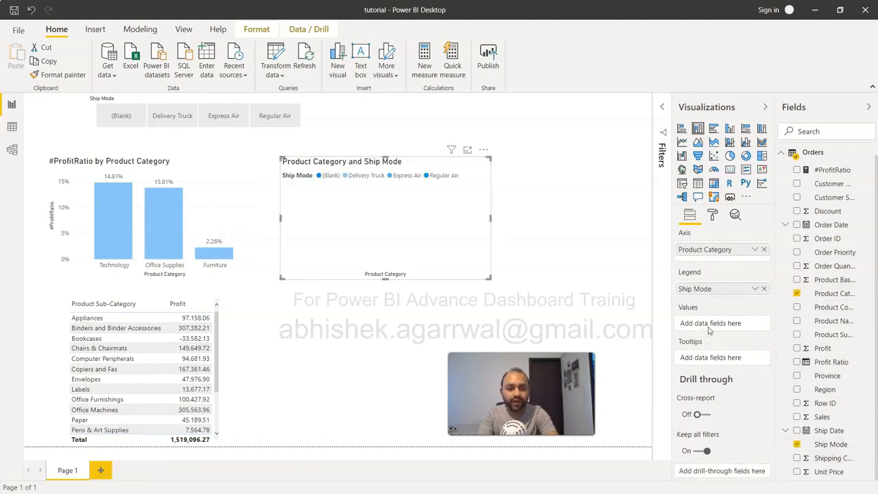
left_click(796, 417)
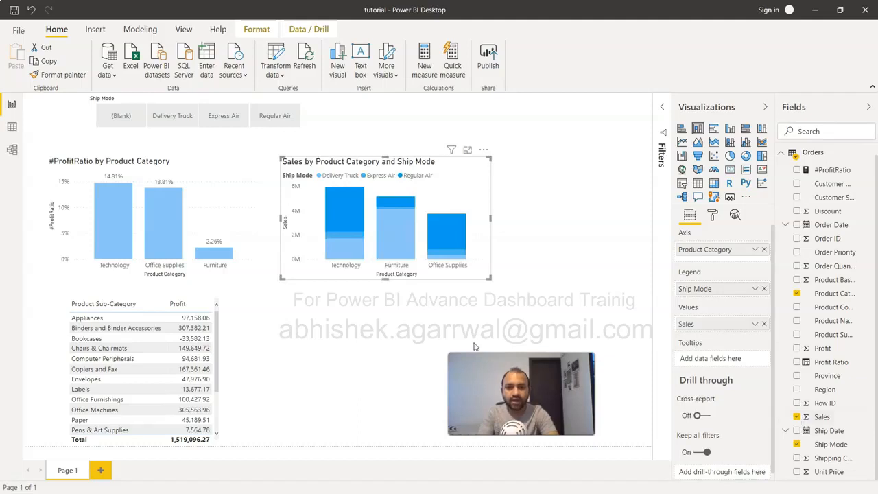
left_click_drag(489, 277, 600, 331)
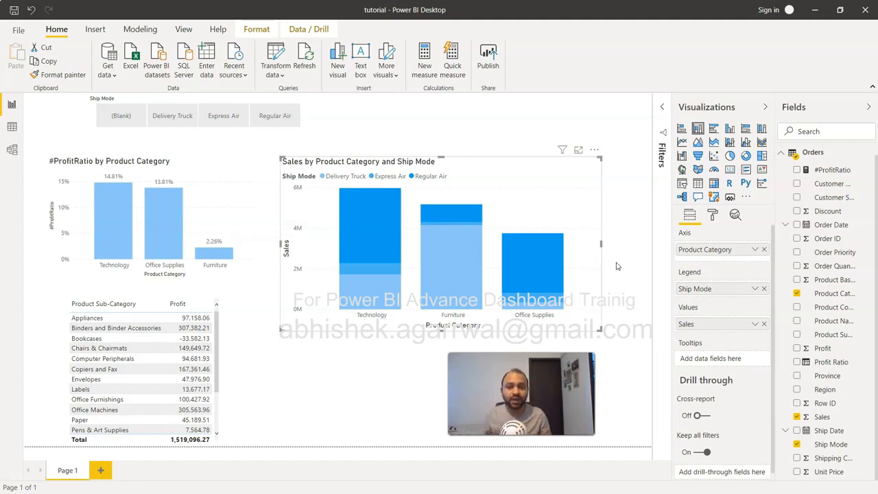
Convert the Sales by Product Category and Ship Mode chart to a stacked bar chart and inspect its segments' sales values
left_click(680, 129)
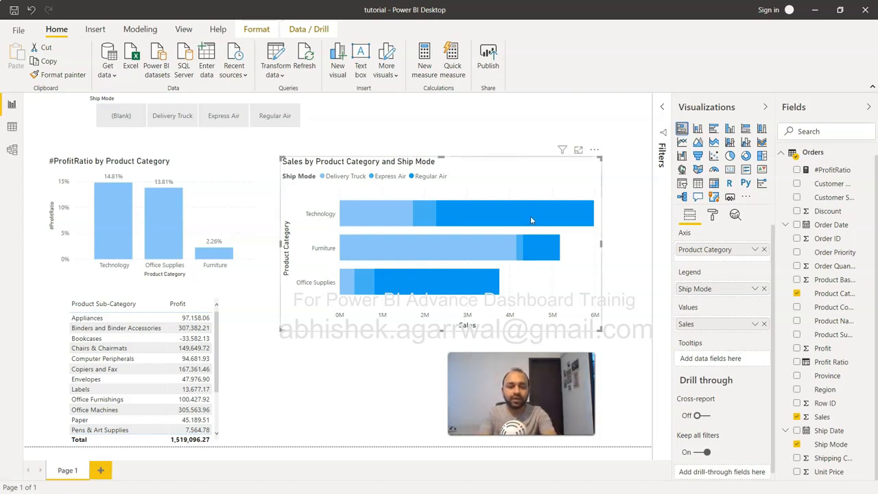
mouse_move(530, 220)
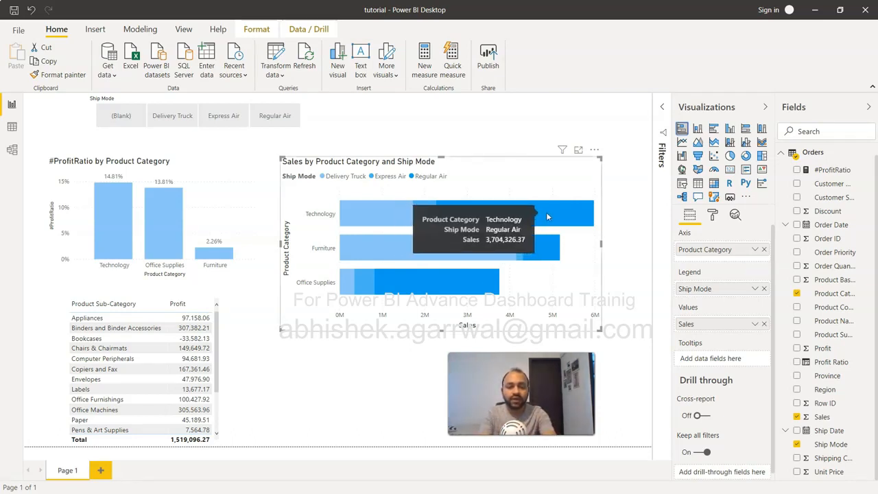
mouse_move(478, 283)
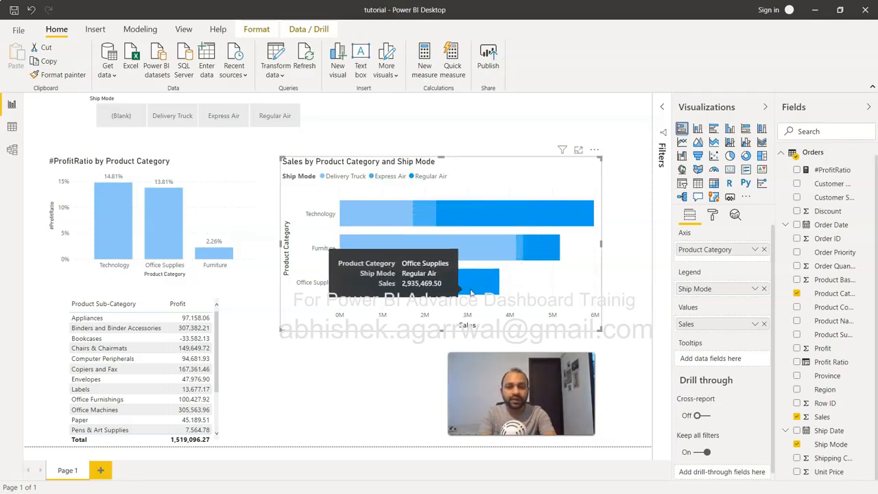
mouse_move(360, 220)
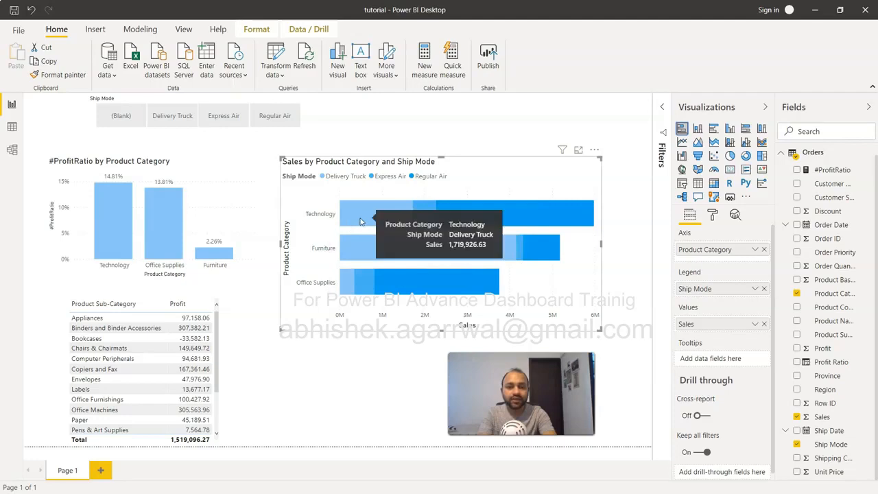
mouse_move(345, 287)
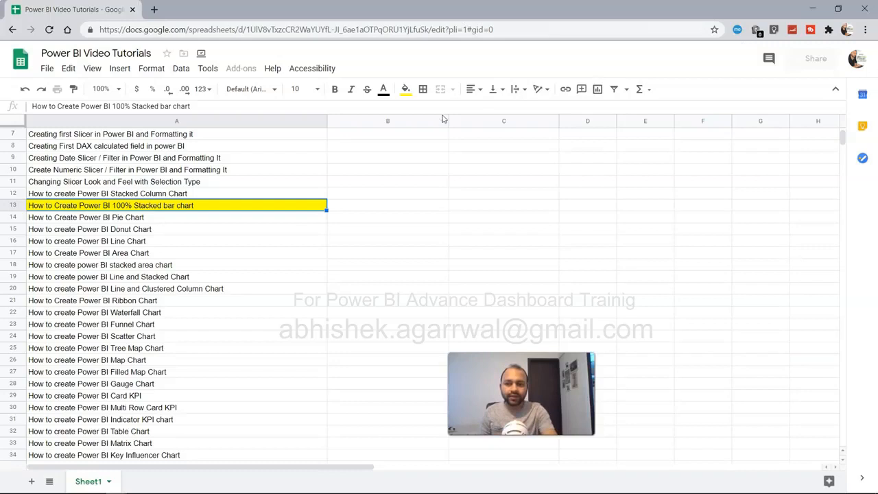
Select the "How to Create Power BI 100% Stacked bar chart" topic in the tutorial list, and switch back to Power BI Desktop
left_click(219, 192)
left_click(223, 205)
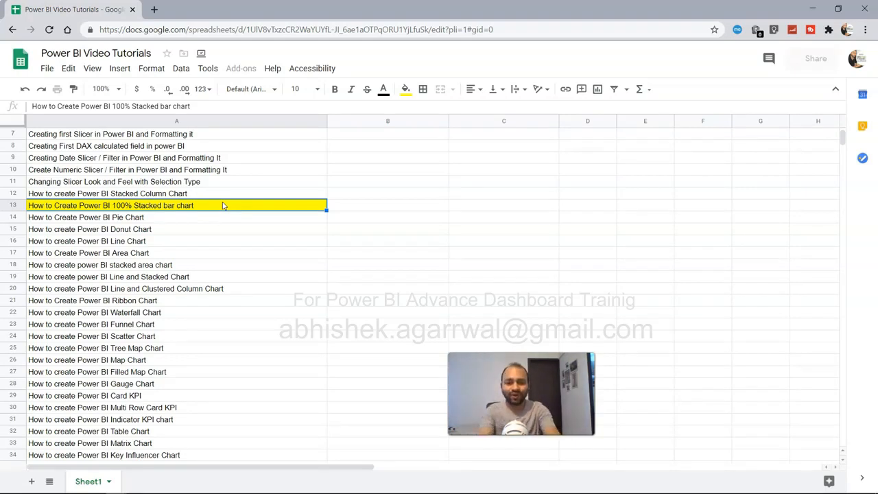
key("alt+Tab")
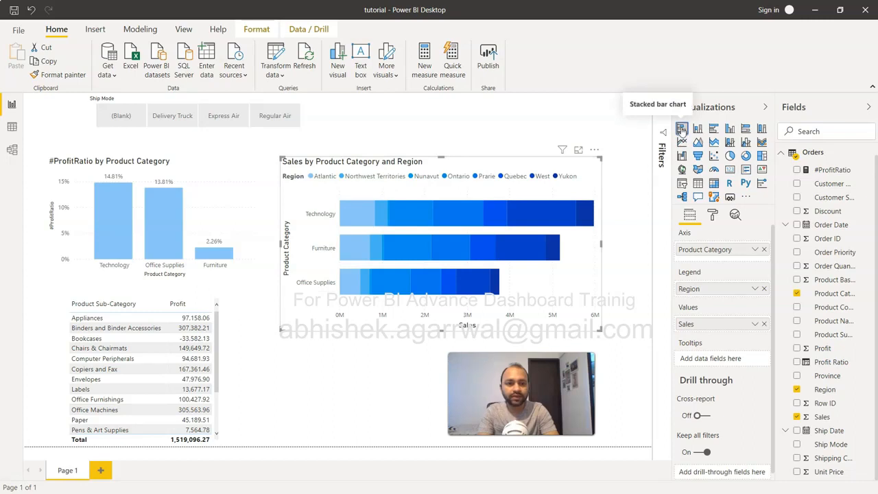
Convert the Sales by Product Category and Region chart to a 100% stacked bar chart and examine its regional segments
left_click(745, 129)
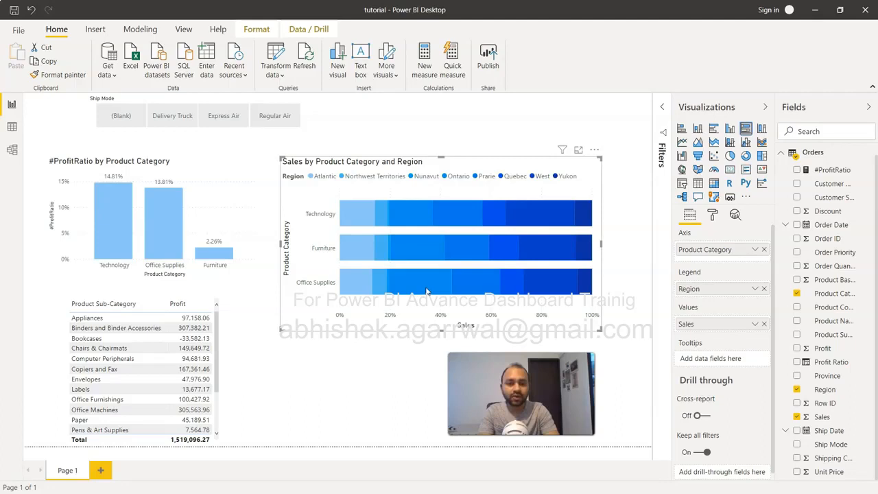
mouse_move(426, 291)
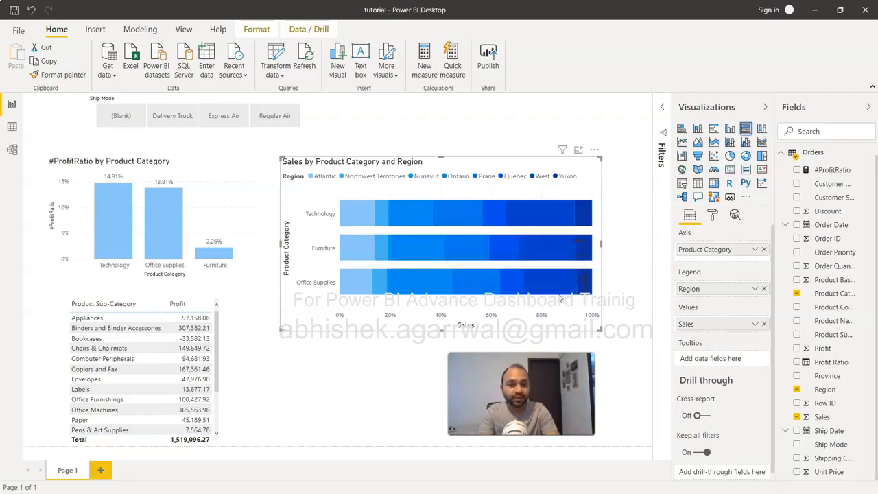
mouse_move(557, 290)
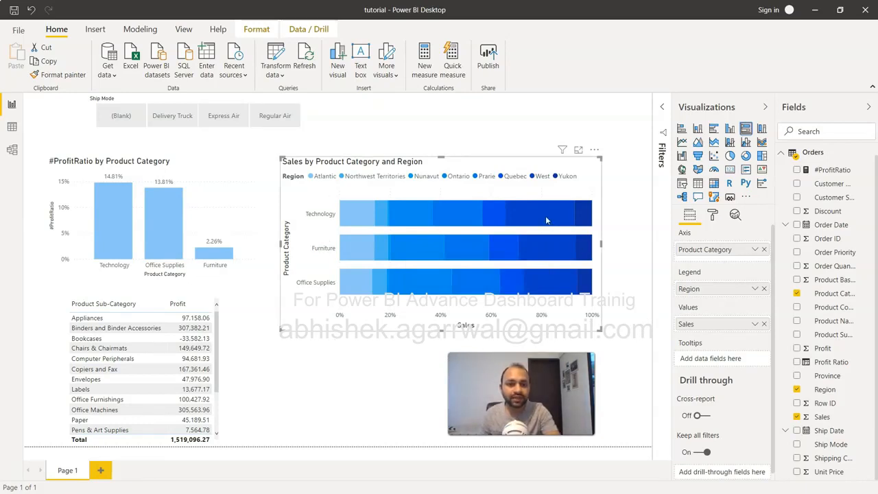
mouse_move(546, 220)
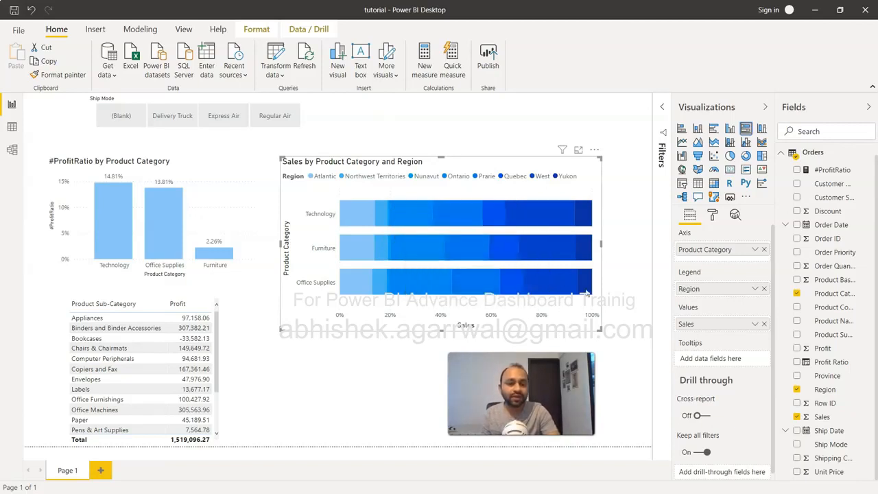
Switch the chart to a regular stacked bar and back to 100% stacked bar to compare the two types
left_click(681, 129)
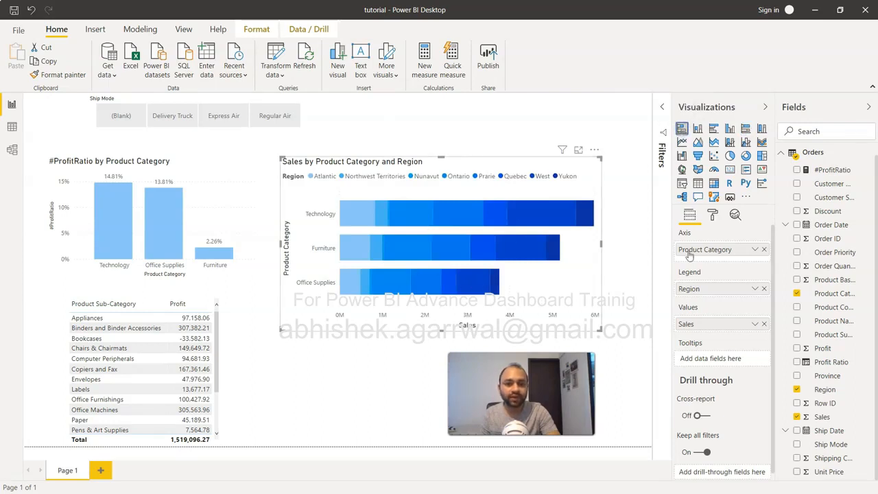
left_click(745, 130)
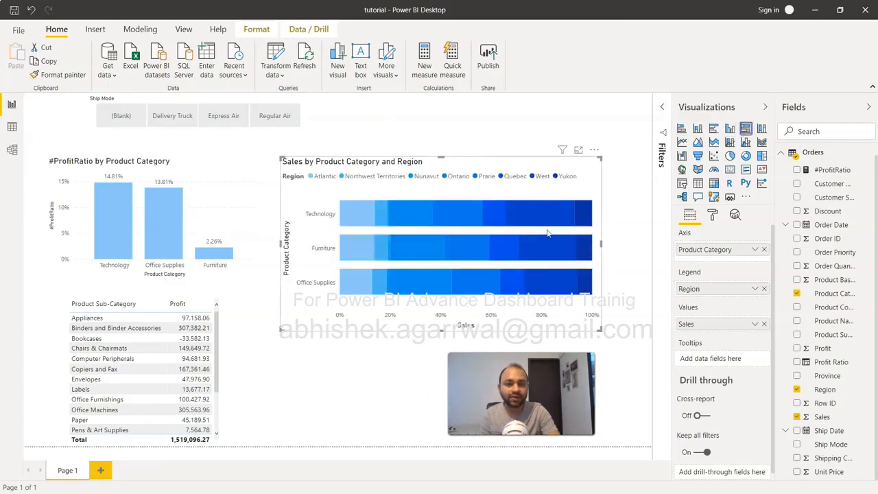
mouse_move(552, 288)
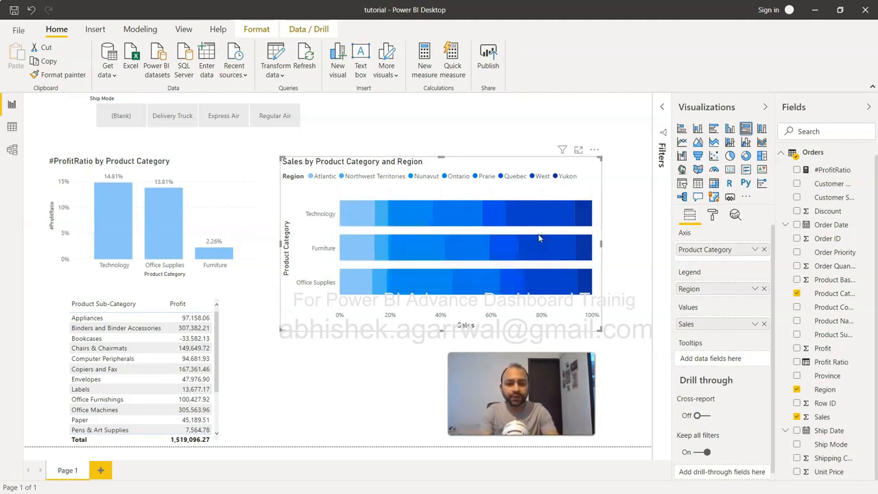
Preview the chart as a 100% stacked column chart, inspect a Furniture segment, and return it to 100% stacked bar
left_click(761, 128)
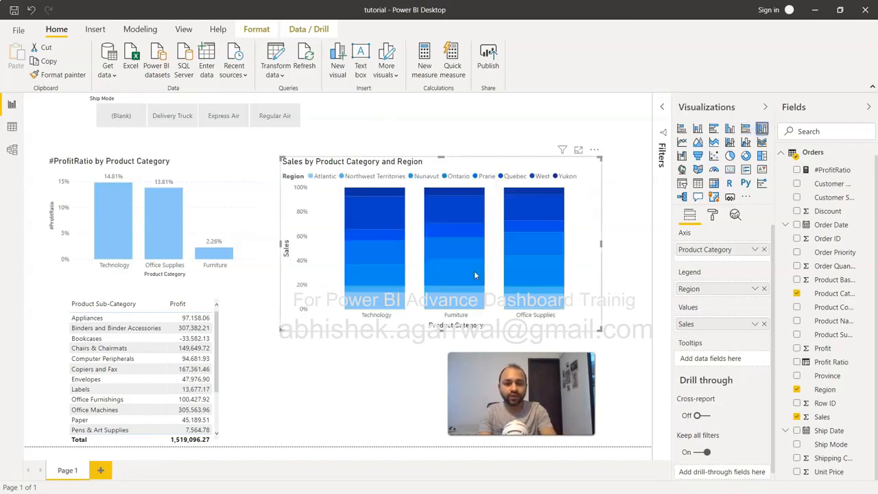
mouse_move(473, 300)
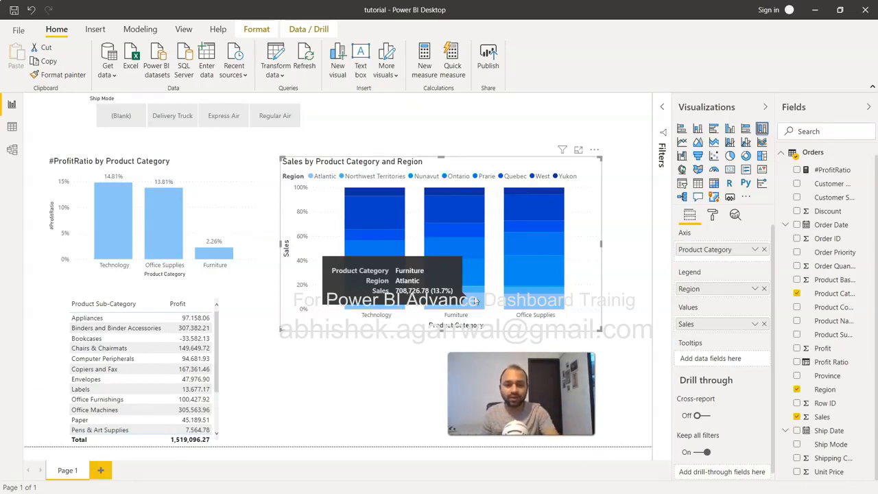
left_click(746, 130)
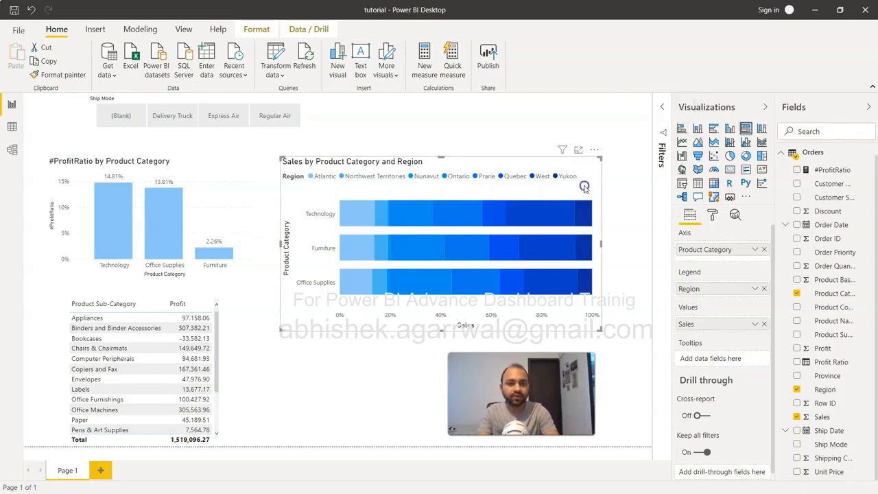
Replace the chart with a new, enlarged 100% stacked bar chart of Sales by Product Category with Region as the legend
key("Delete")
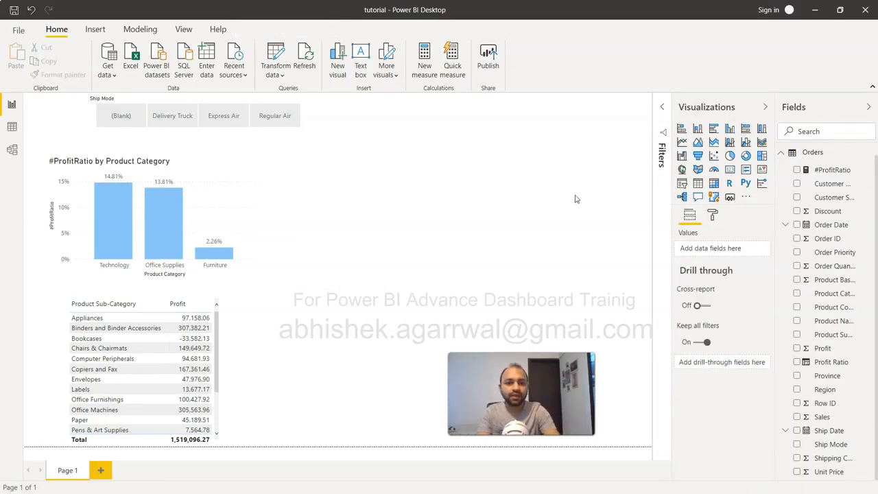
left_click(746, 129)
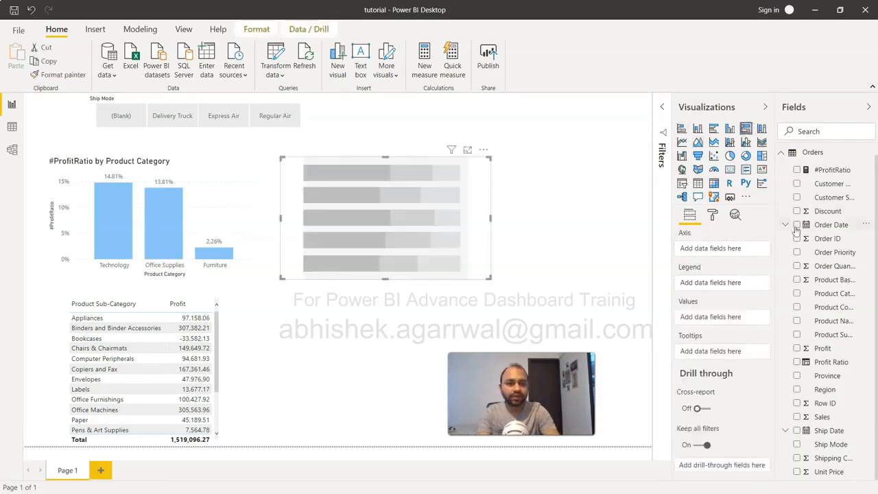
left_click(796, 293)
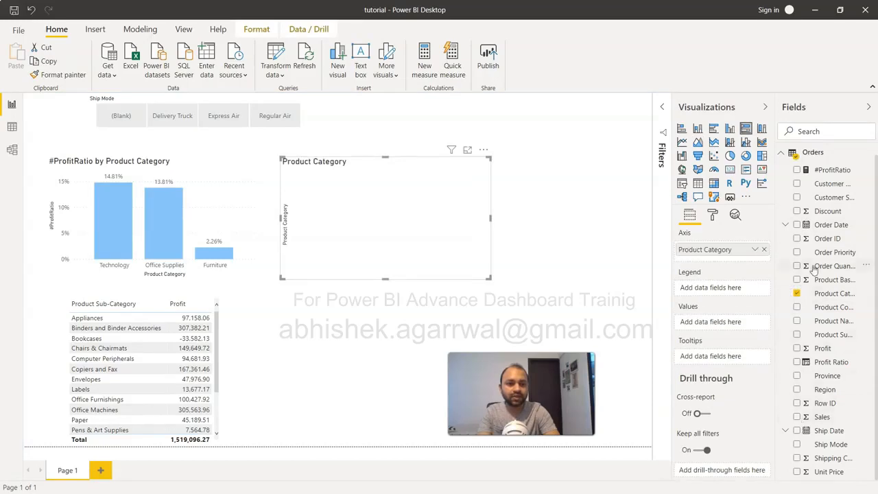
left_click(796, 389)
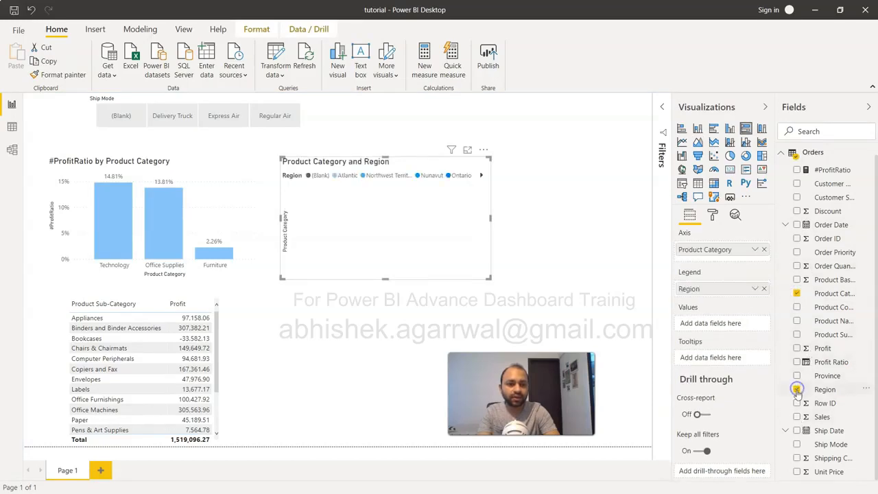
left_click(796, 416)
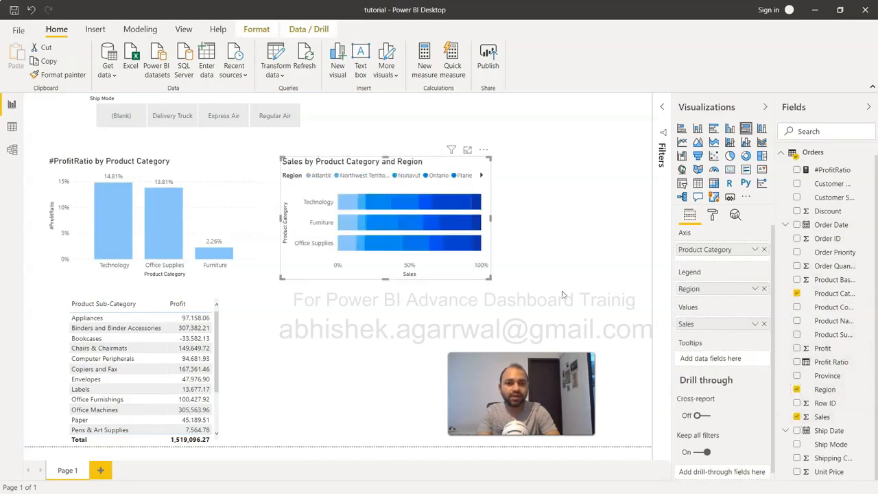
left_click_drag(488, 279, 633, 336)
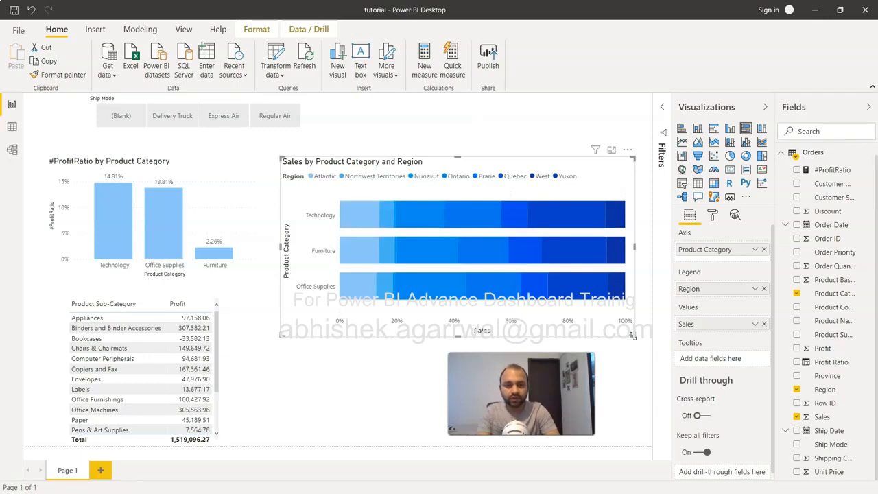
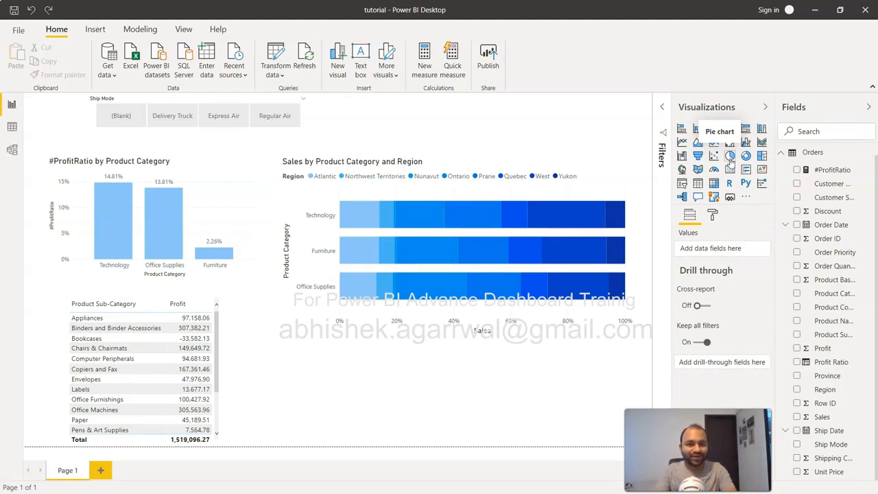
Create a pie chart of Sales with Ship Mode as the legend below the bar chart, and inspect its slices
left_click(730, 156)
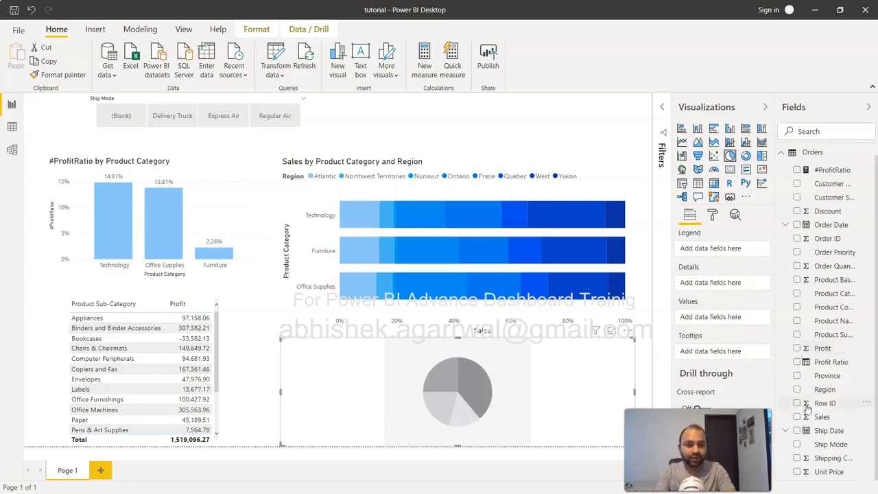
left_click(796, 444)
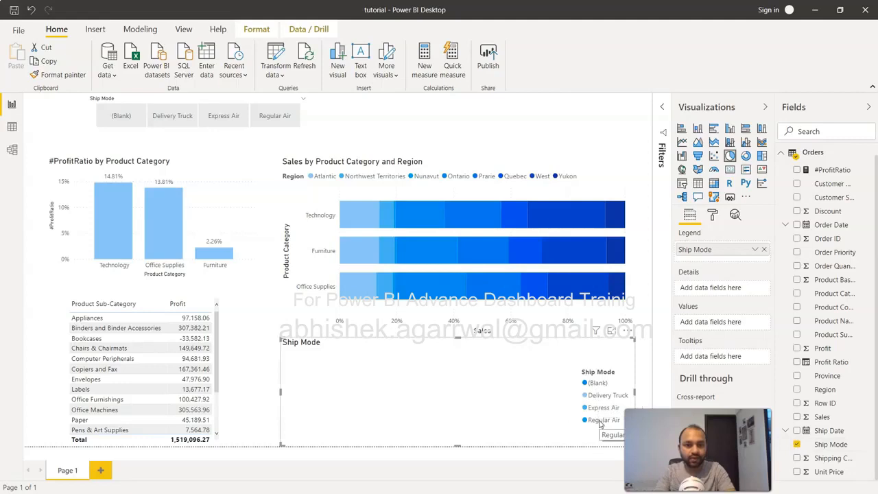
left_click(796, 417)
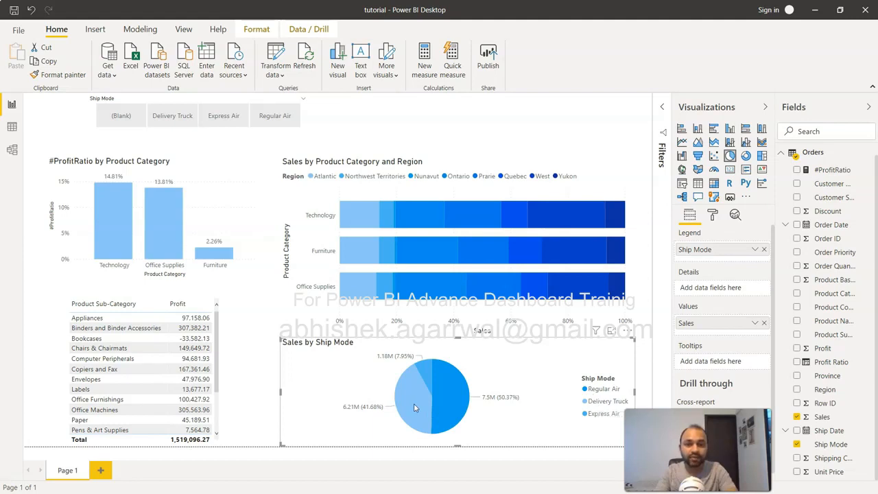
mouse_move(413, 407)
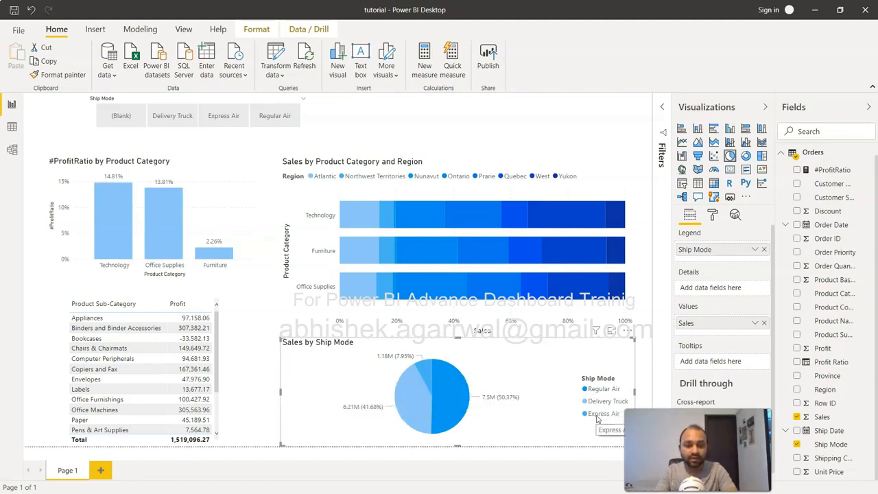
mouse_move(429, 374)
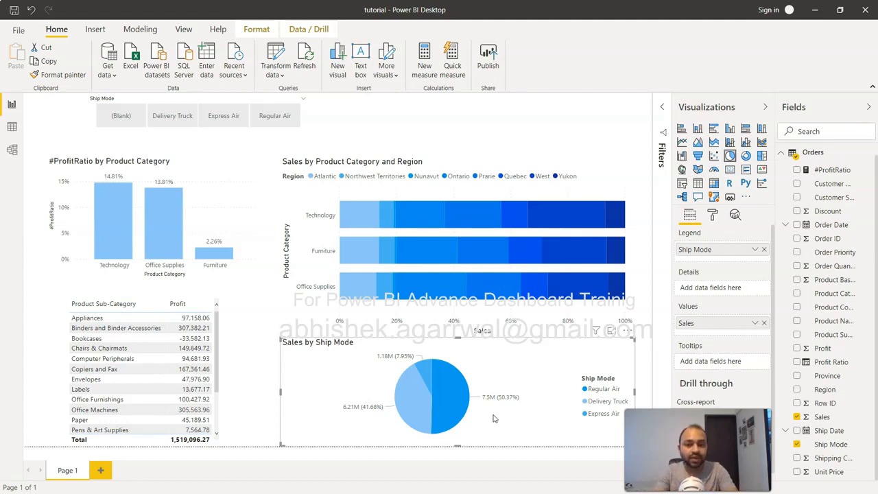
Replace Ship Mode with Region as the pie chart's legend, inspect its slices, and open its formatting options
mouse_move(434, 433)
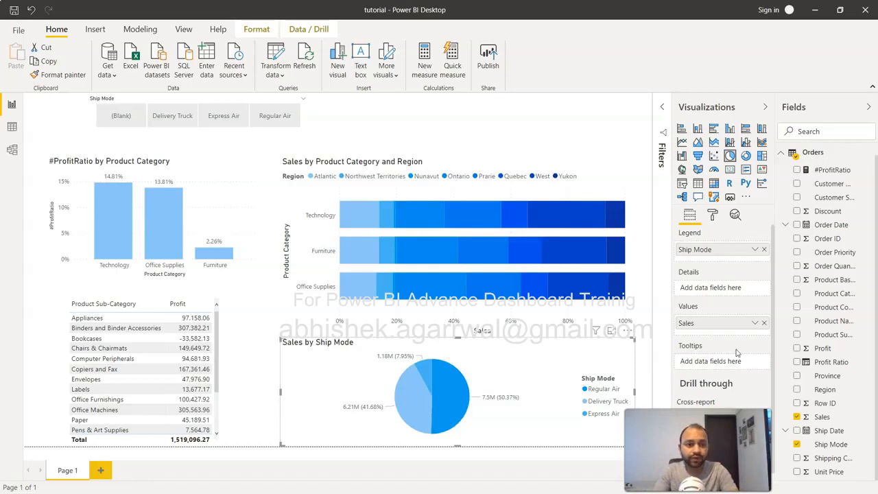
left_click_drag(825, 389, 719, 254)
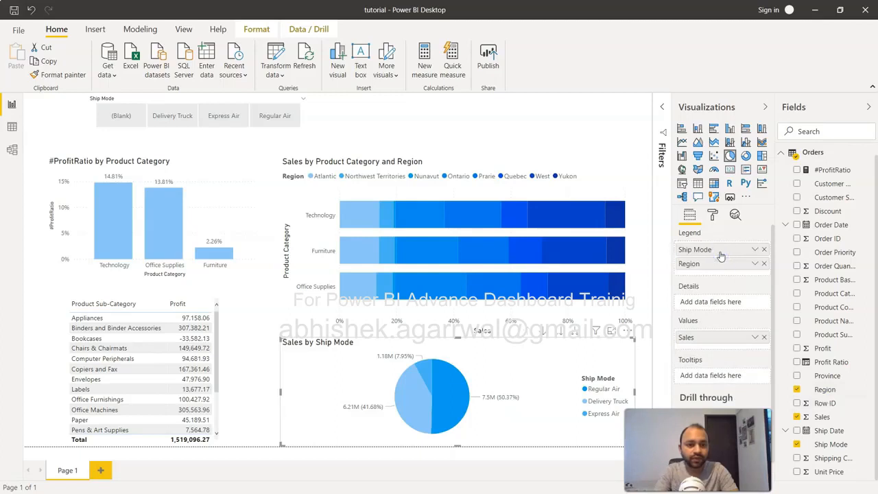
left_click(764, 249)
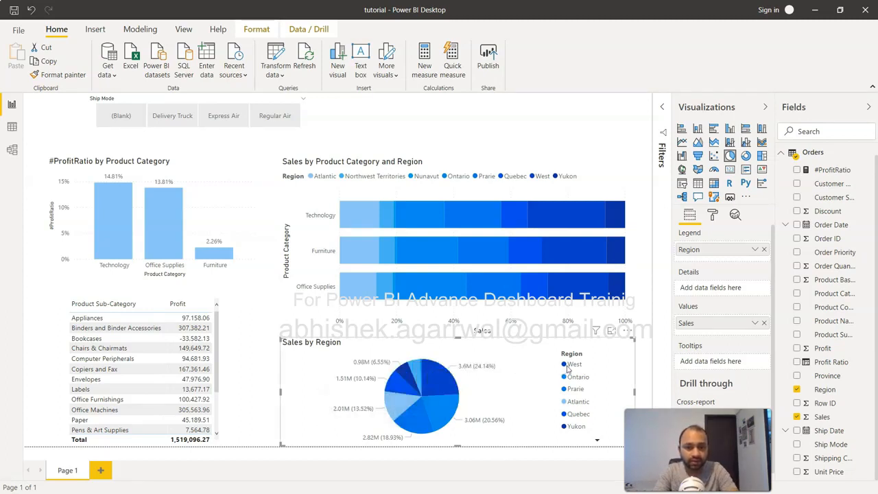
mouse_move(407, 379)
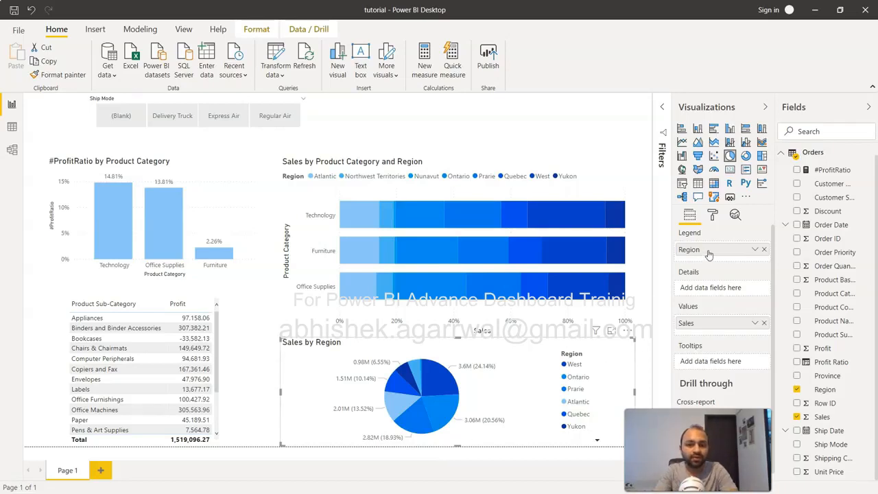
left_click(713, 217)
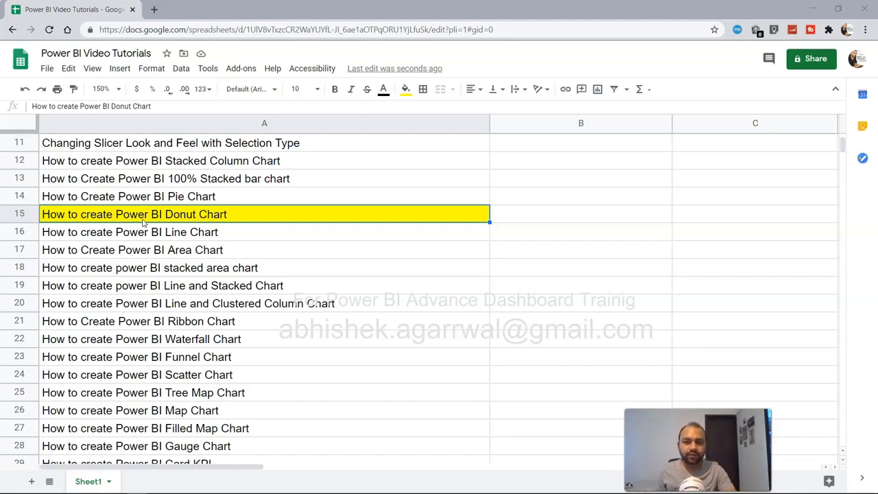
Review the Pie Chart and Donut Chart entries in the tutorial topic list, and switch back to Power BI Desktop
left_click(185, 200)
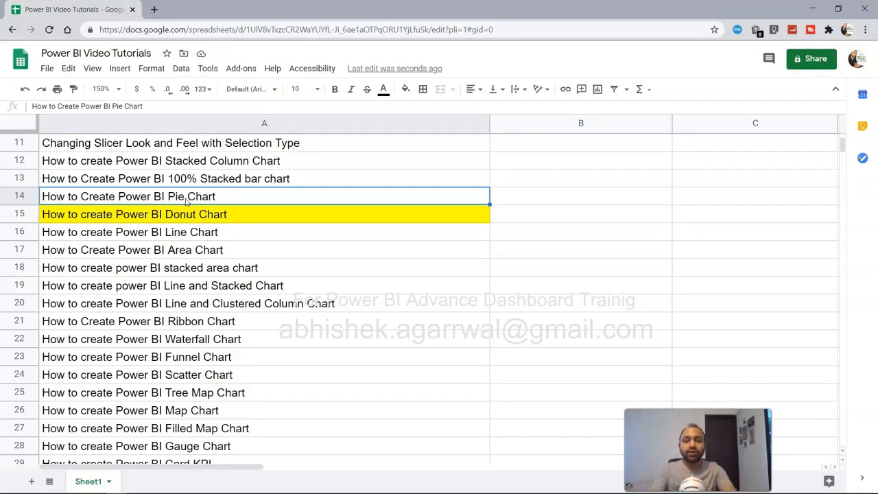
left_click(194, 215)
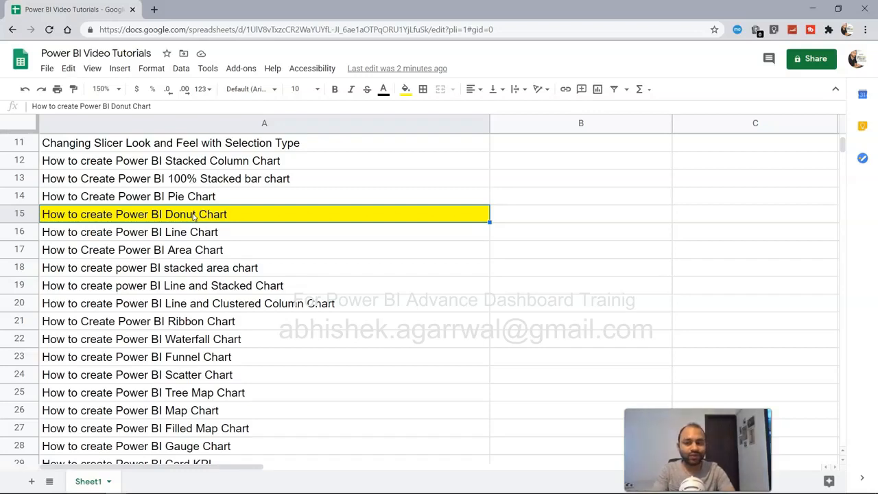
key("alt+Tab")
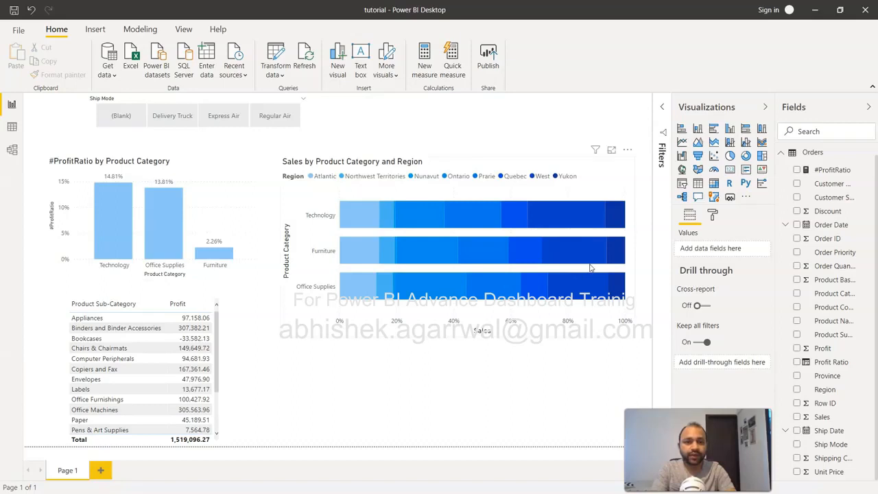
Create a donut chart of Sales with Ship Mode as the legend below the bar chart, and inspect its segments
left_click(745, 156)
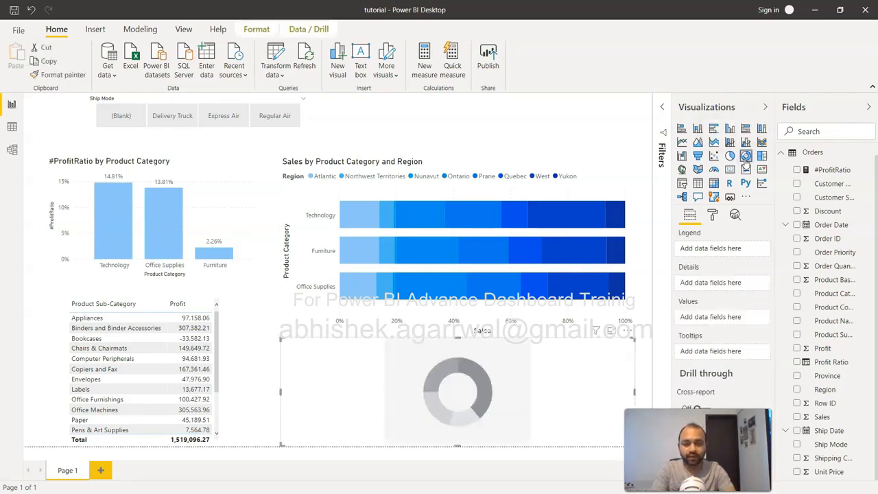
left_click(796, 445)
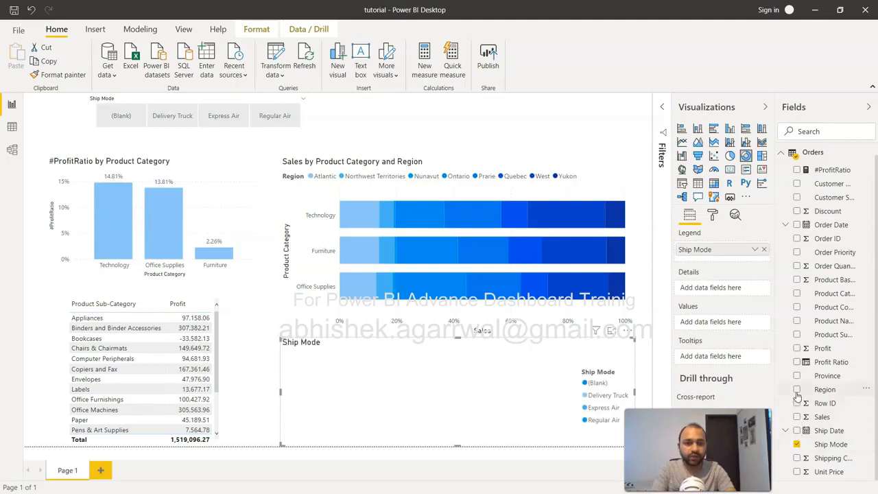
left_click(796, 416)
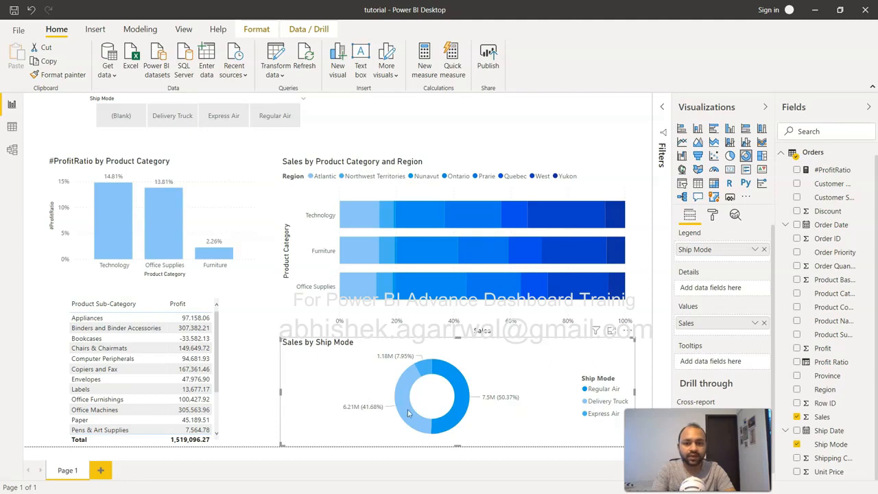
mouse_move(373, 411)
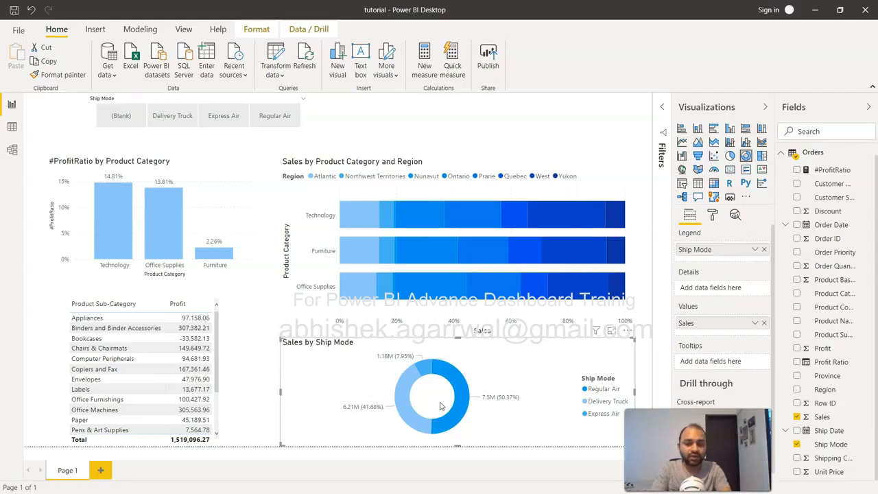
left_click(482, 391)
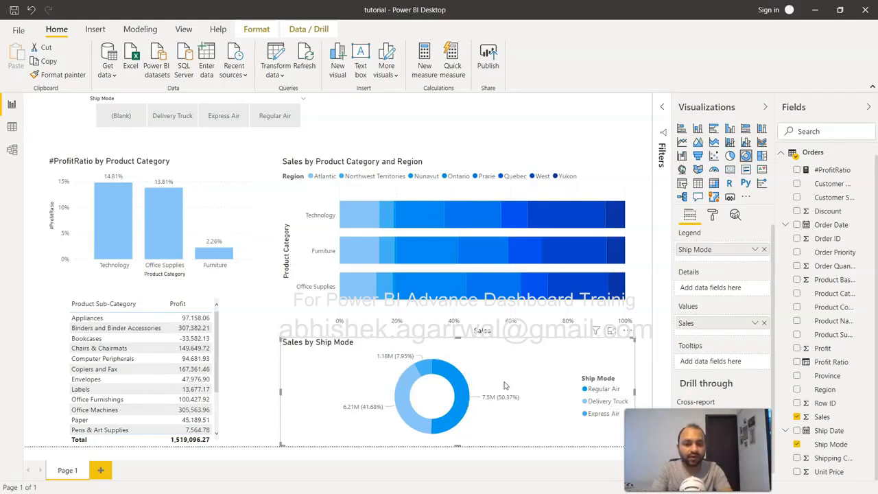
Set the donut chart's label style to All detail labels and turn its legend off
left_click(712, 218)
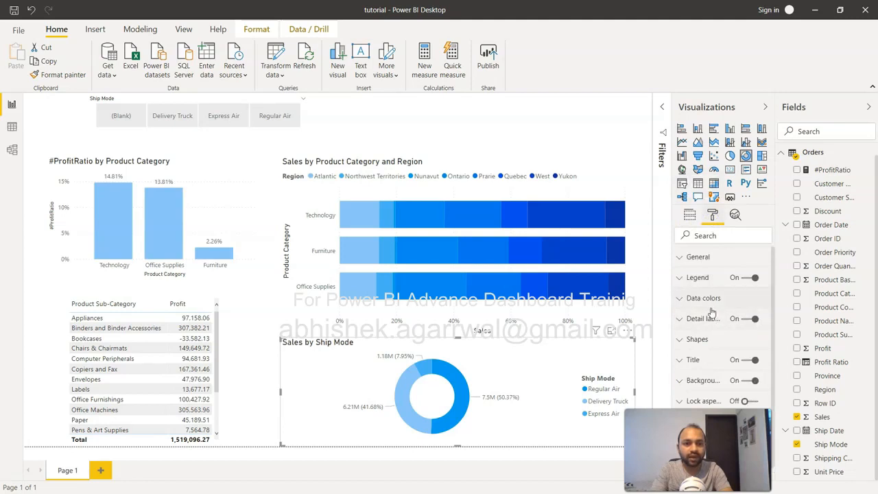
left_click(688, 323)
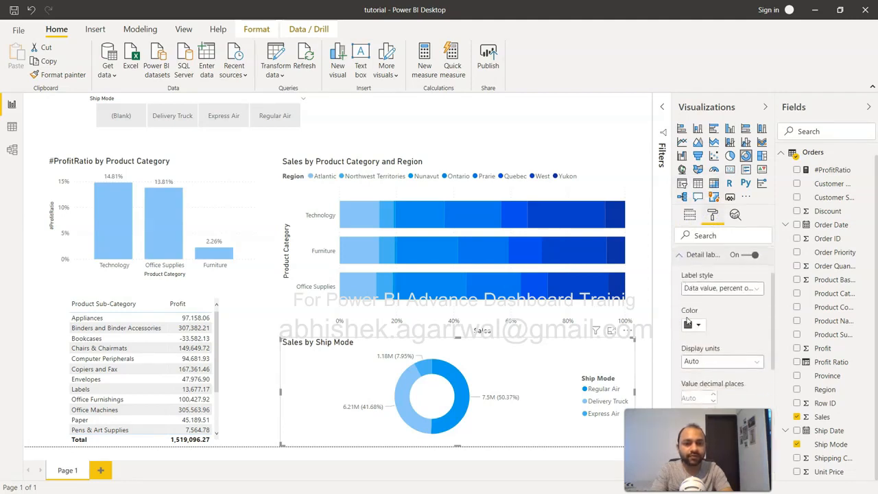
left_click(728, 289)
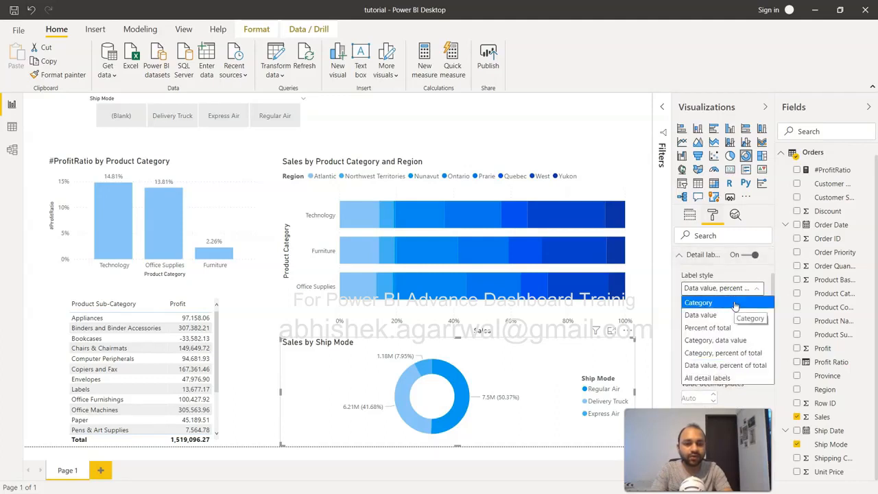
left_click(730, 380)
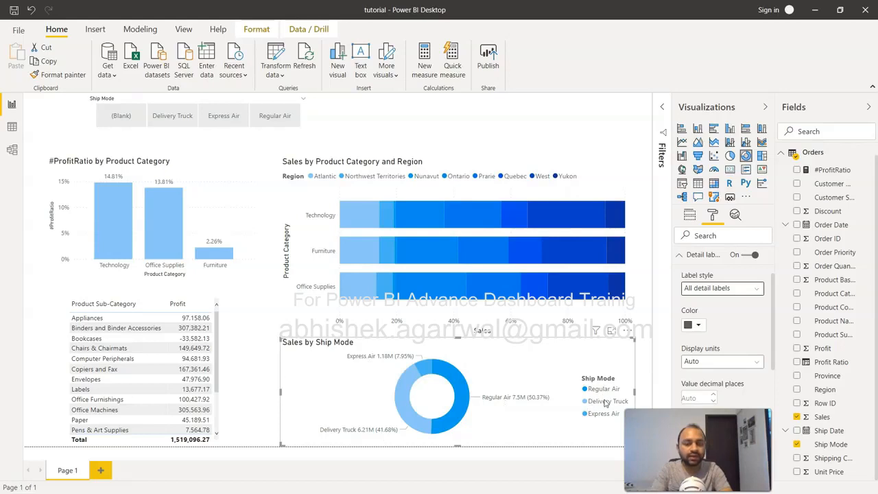
left_click(679, 255)
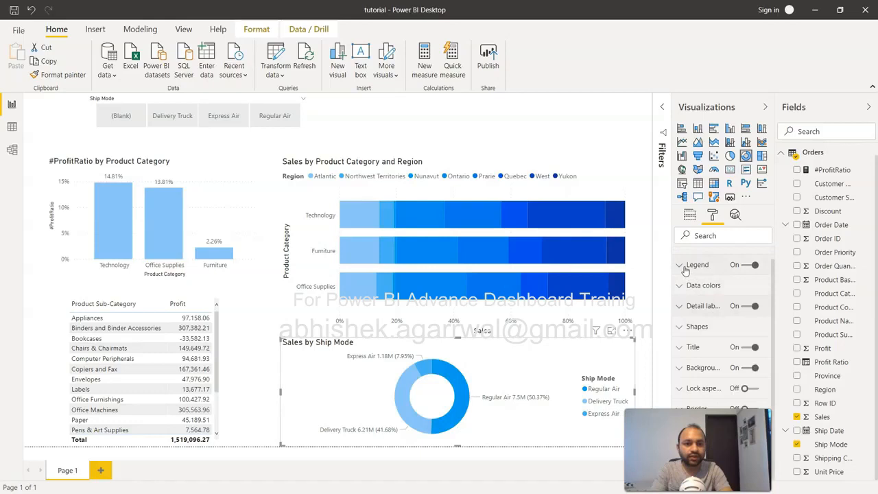
left_click(746, 264)
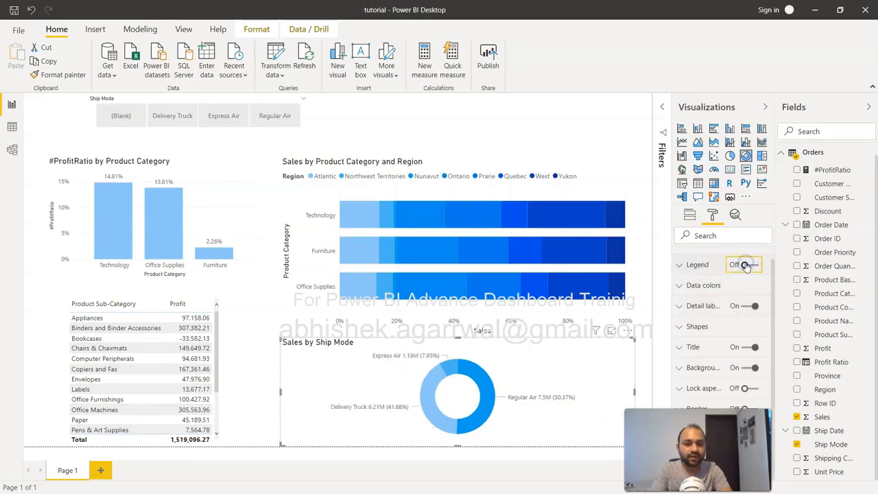
Try inner radius values of 31 and 89 on the donut chart, and finish with a radius slightly below 89
mouse_move(484, 399)
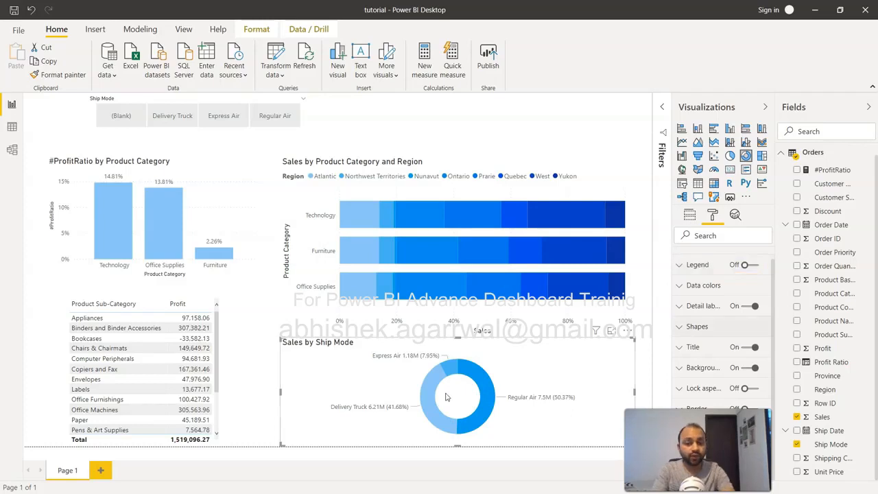
left_click(684, 327)
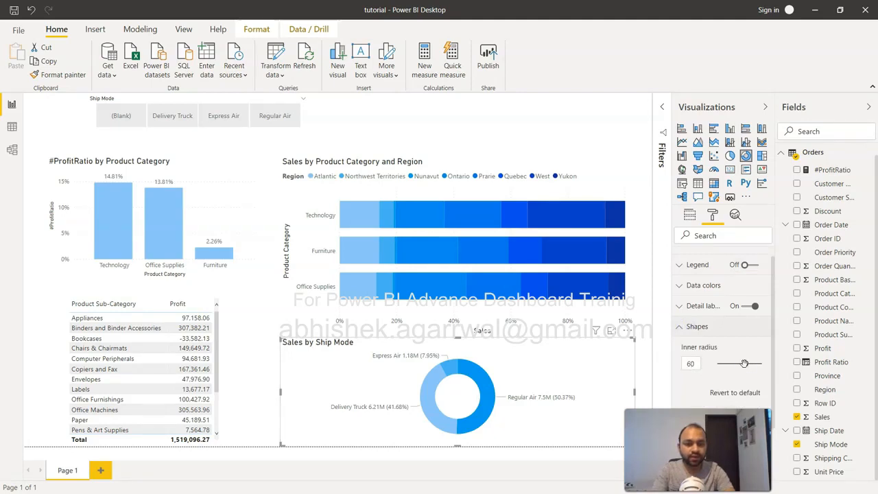
left_click_drag(745, 364, 732, 364)
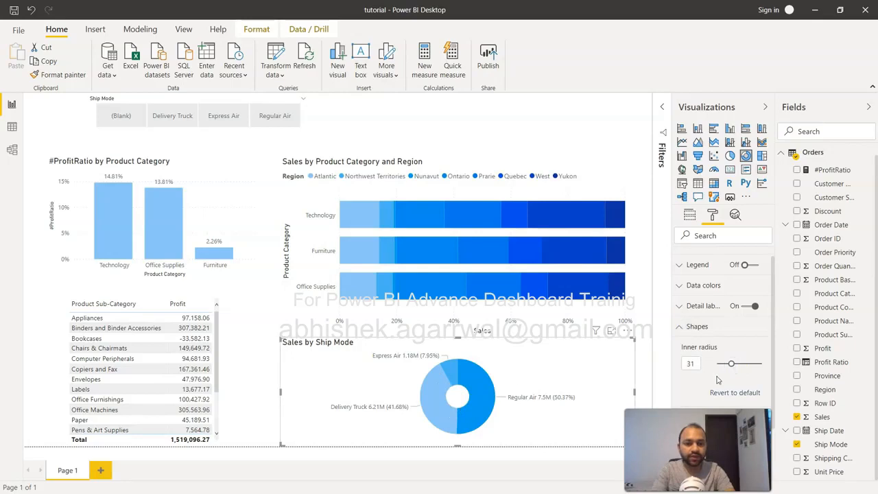
left_click_drag(732, 363, 758, 363)
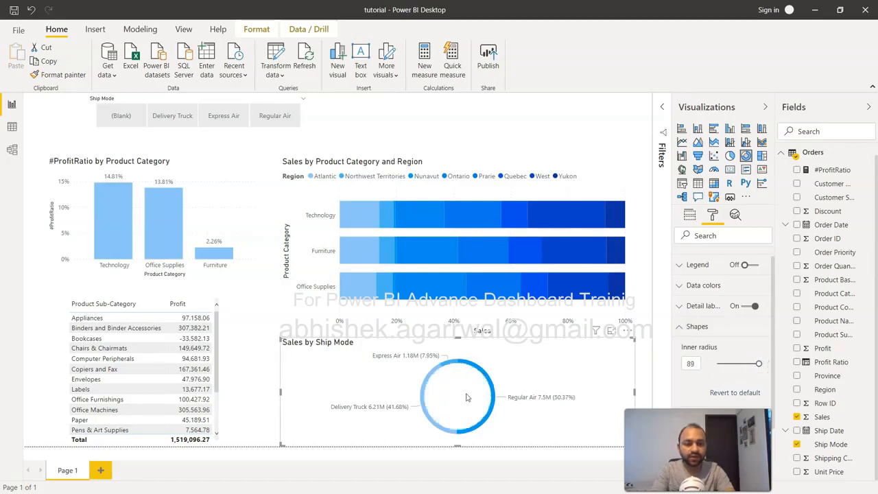
left_click_drag(758, 363, 752, 364)
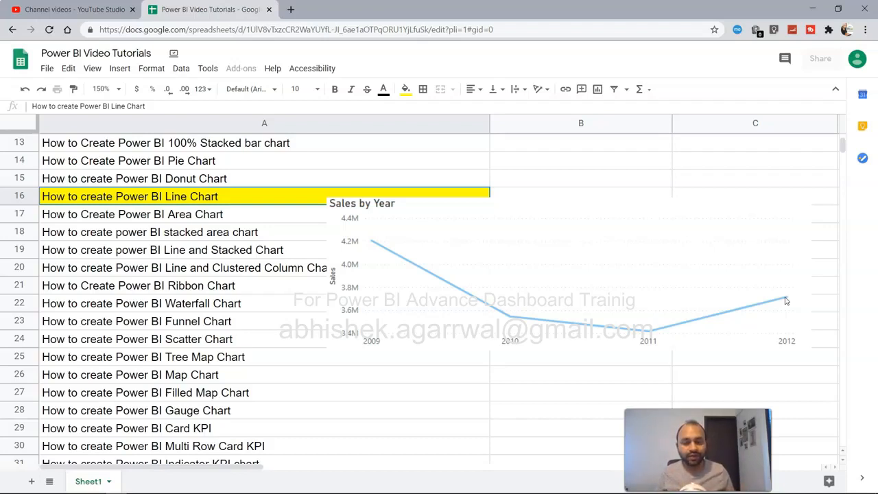
Switch from the tutorial sheet to Power BI Desktop and delete the existing Sales by Year line chart
left_click(747, 319)
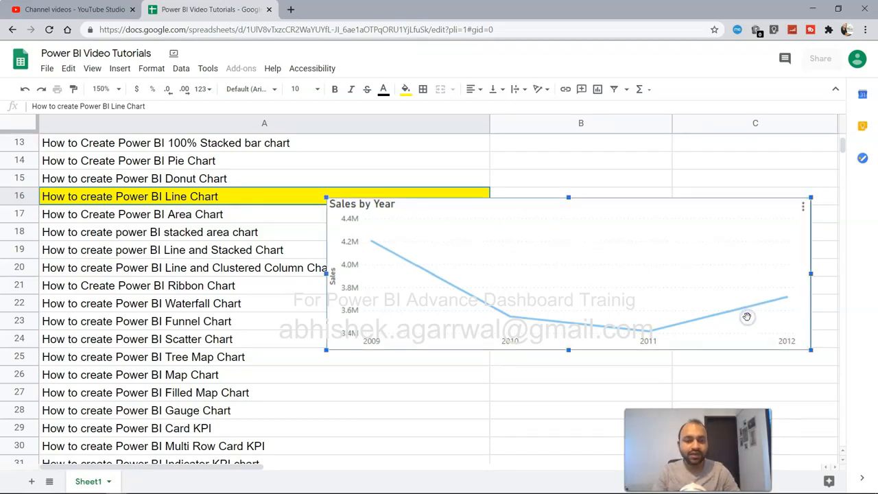
key("alt+Tab")
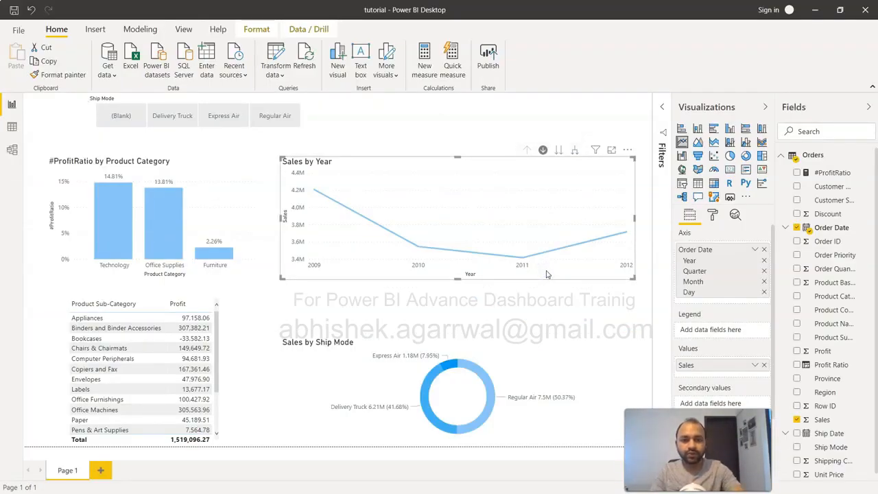
key("Delete")
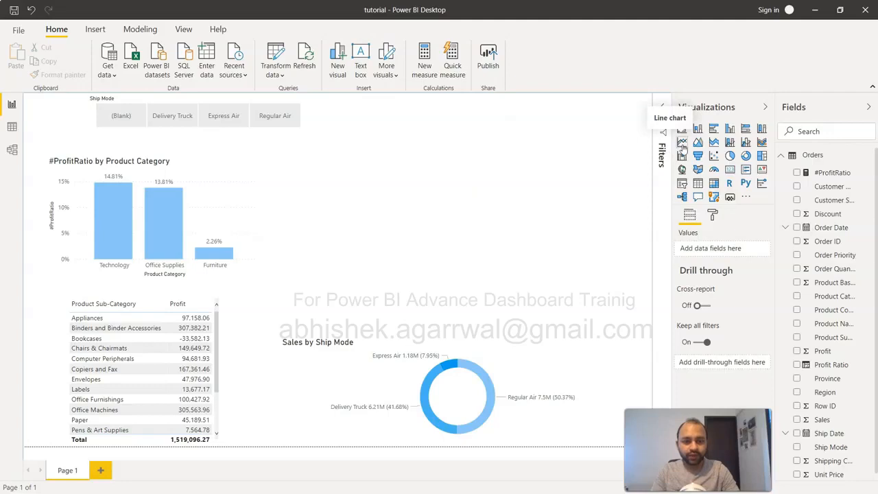
Create a line chart of Sales with the Order Date hierarchy on the axis above the donut chart
left_click(681, 143)
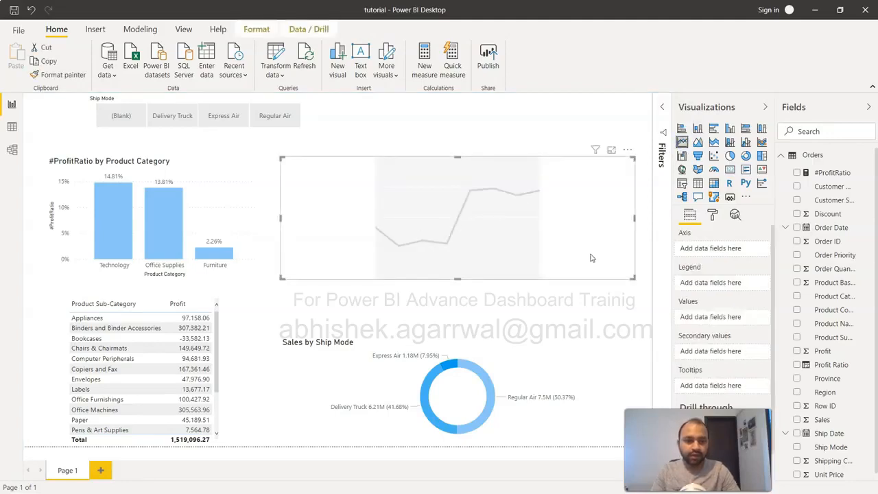
left_click(796, 228)
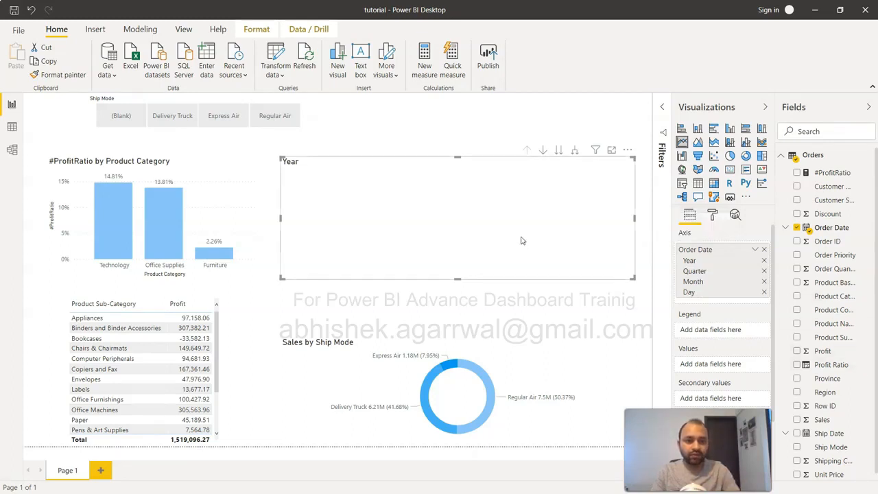
left_click(796, 419)
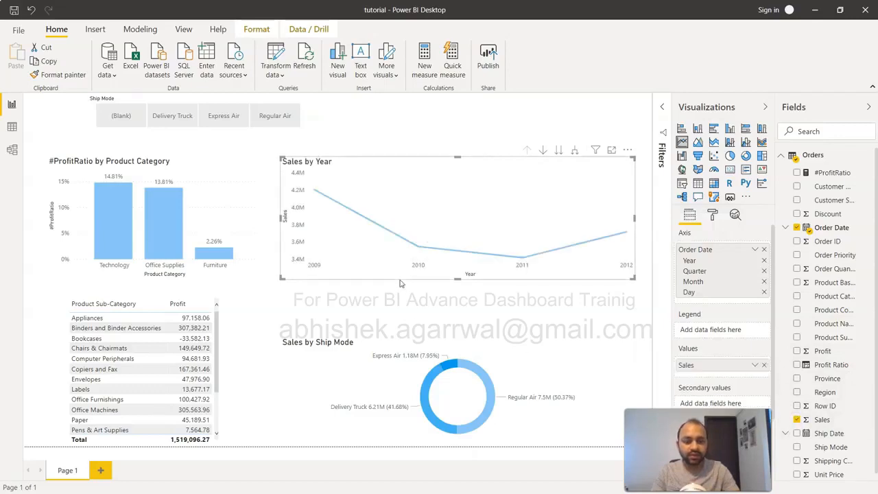
Turn on drill-down for the line chart and drill through 2010 and its fourth quarter to the monthly level
mouse_move(367, 260)
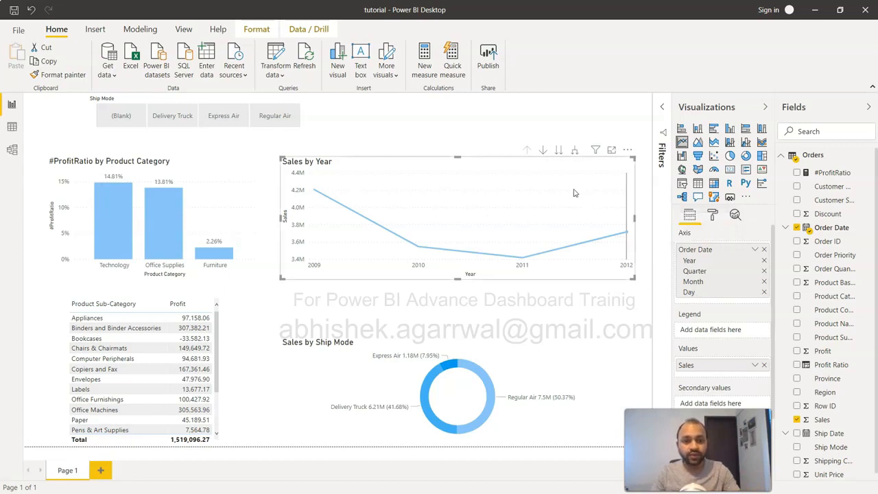
left_click(543, 151)
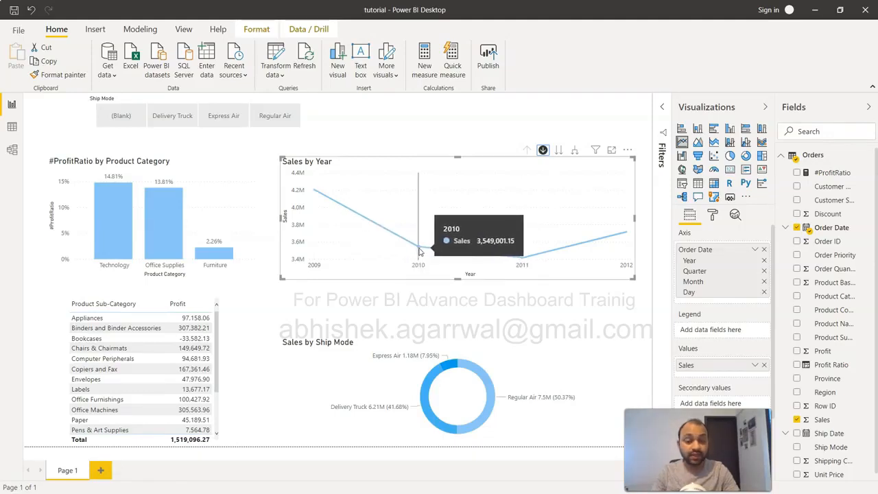
left_click(419, 251)
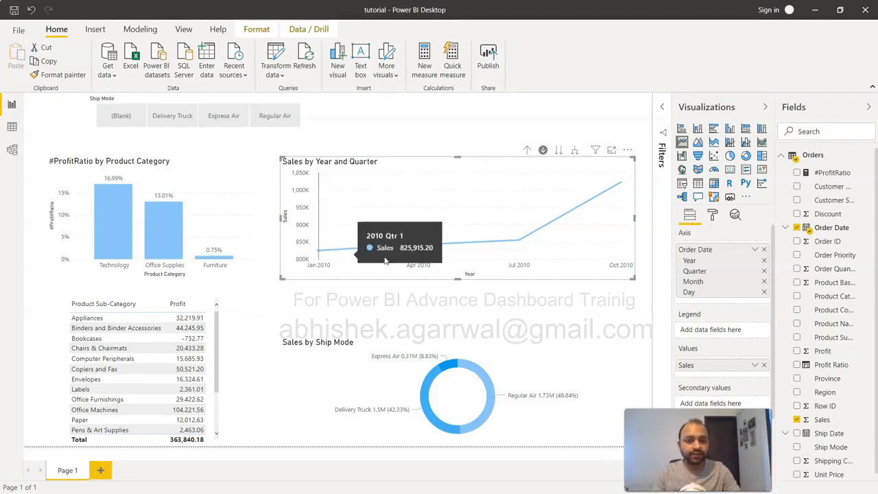
mouse_move(623, 186)
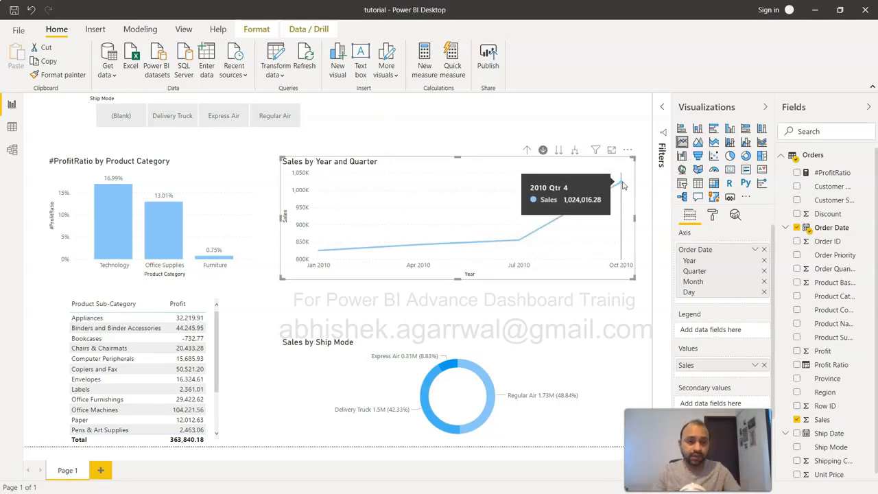
left_click(623, 183)
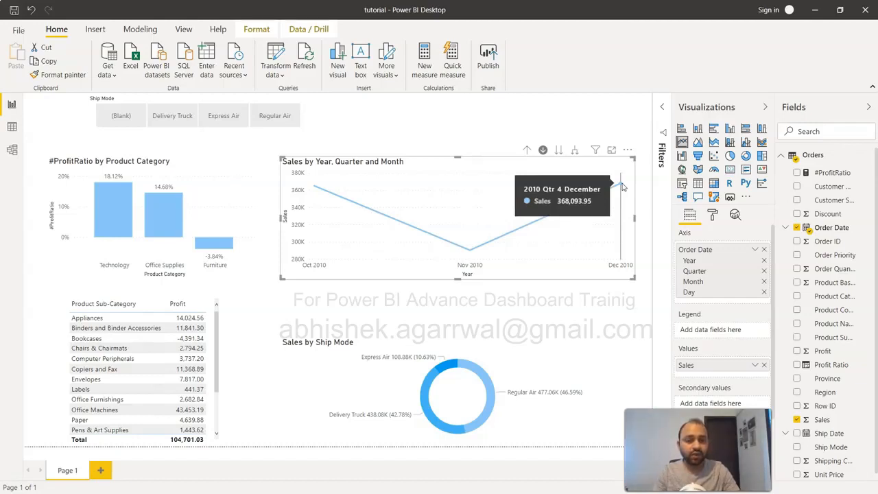
Drill the line chart into the days of November 2010, and drill it back up to the year level
left_click(469, 254)
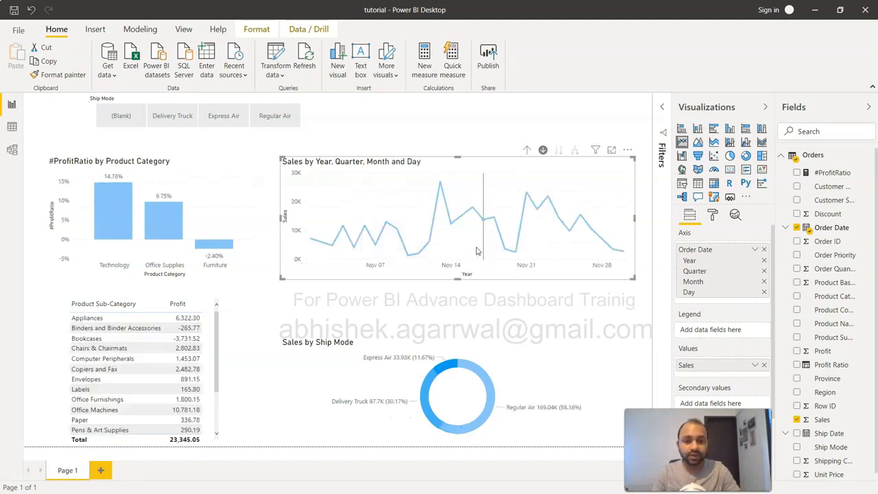
mouse_move(414, 259)
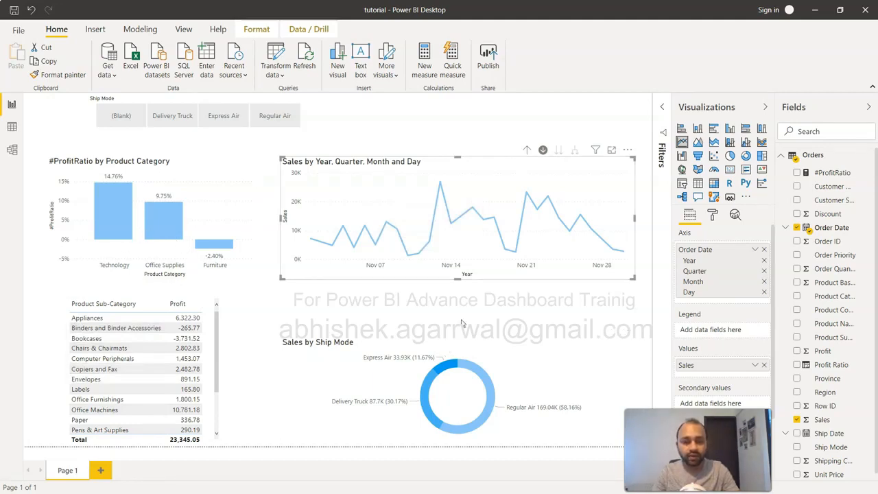
mouse_move(522, 251)
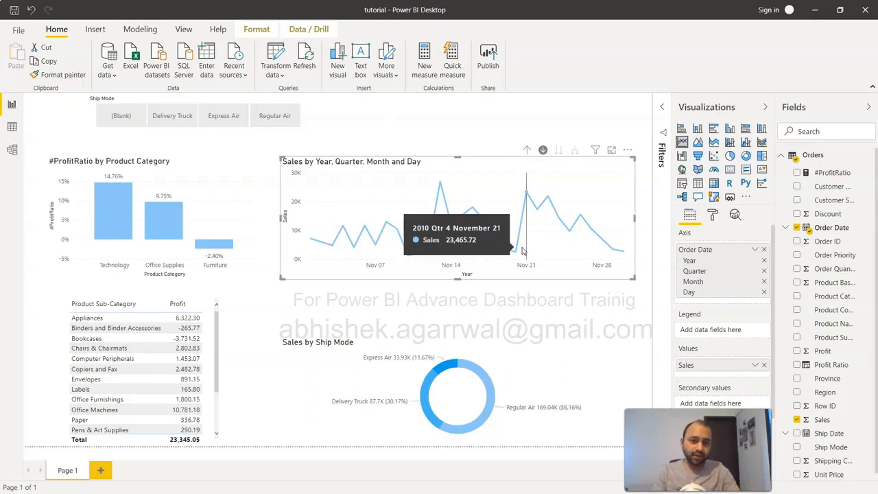
left_click(526, 152)
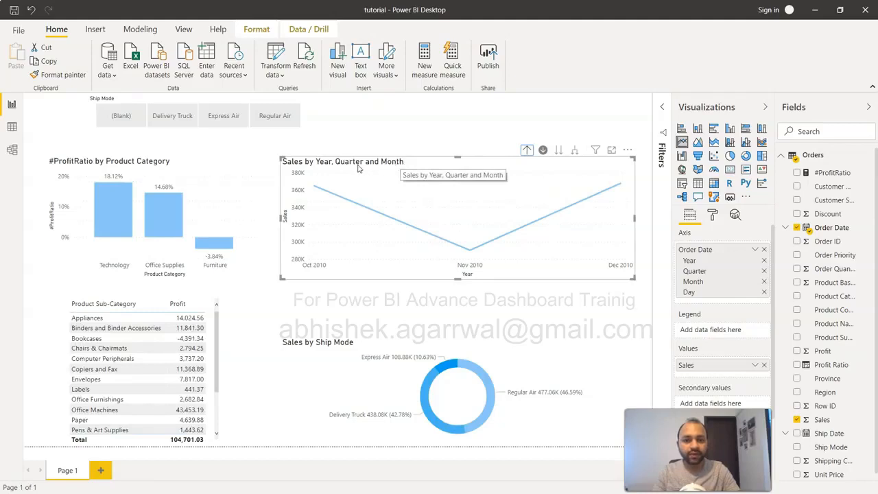
left_click(527, 149)
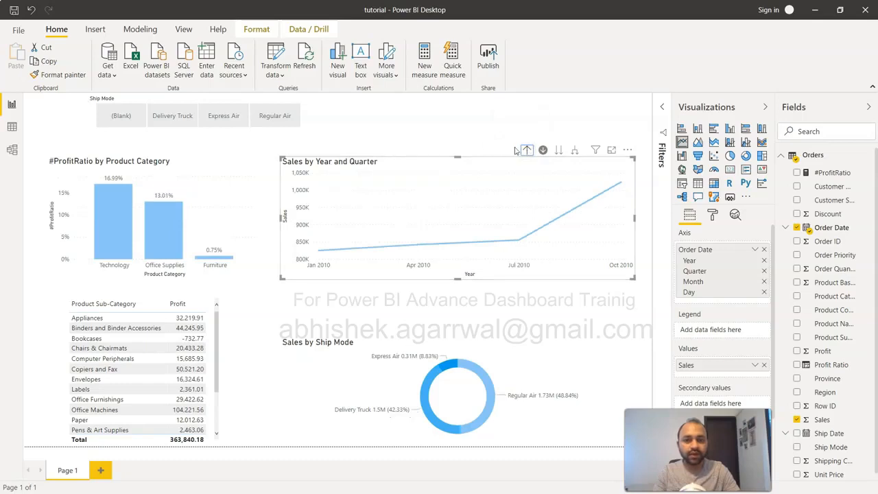
left_click(527, 150)
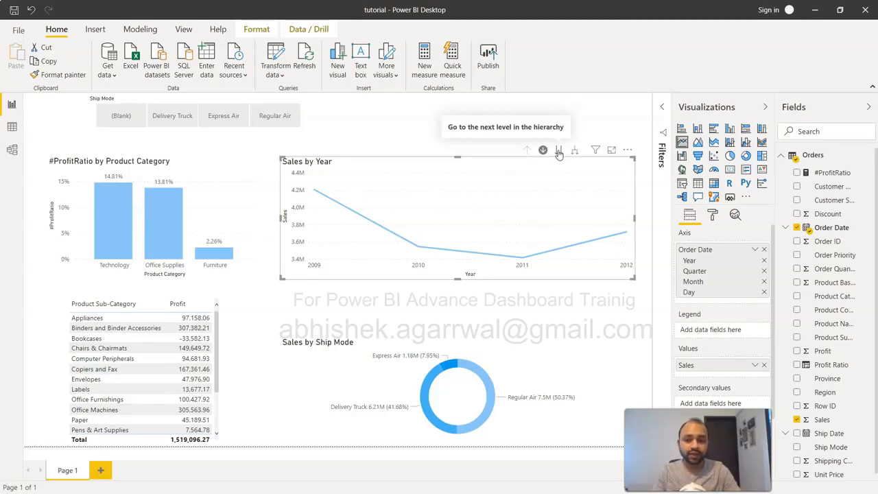
Move the whole line chart through the quarter, month and day levels of the hierarchy, and return it to the year level
left_click(559, 151)
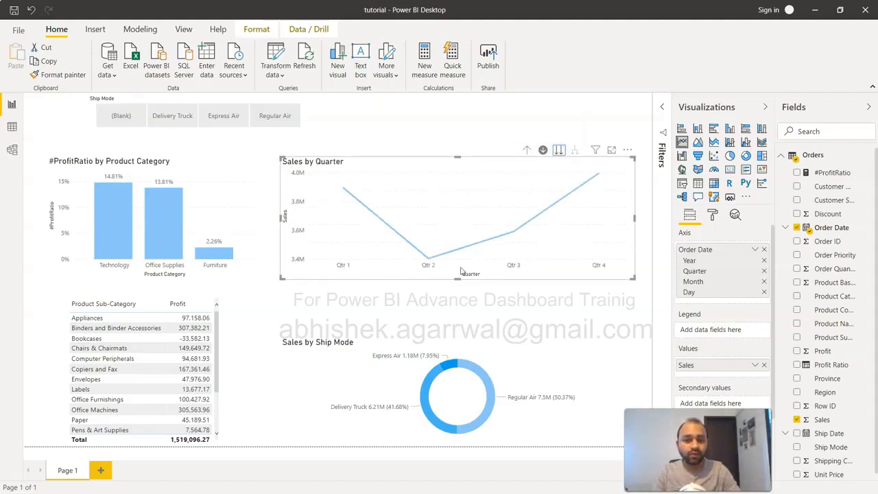
mouse_move(587, 261)
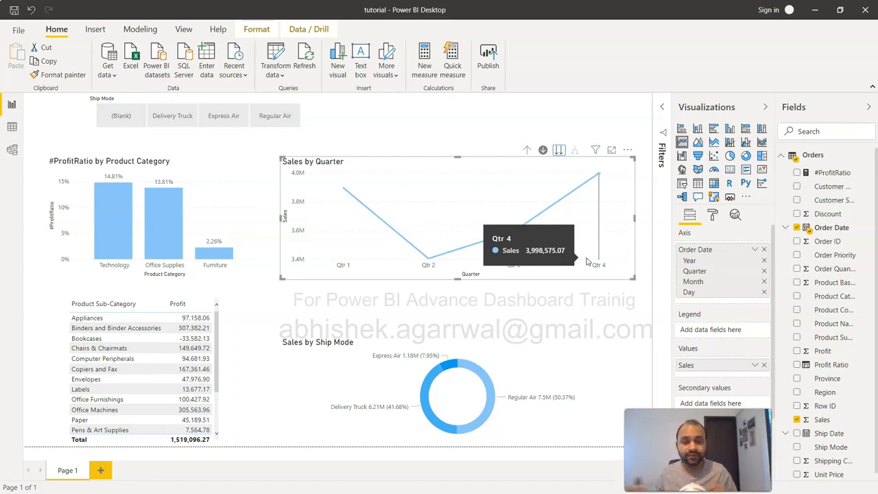
left_click(558, 150)
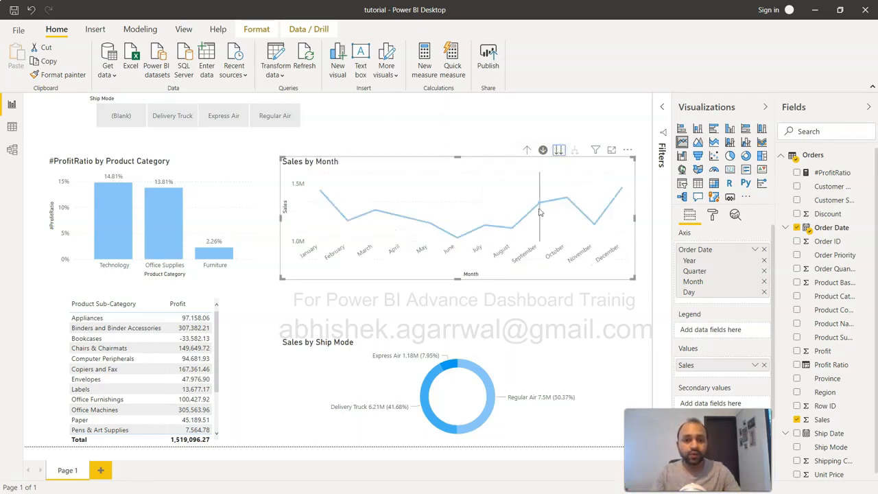
left_click(558, 150)
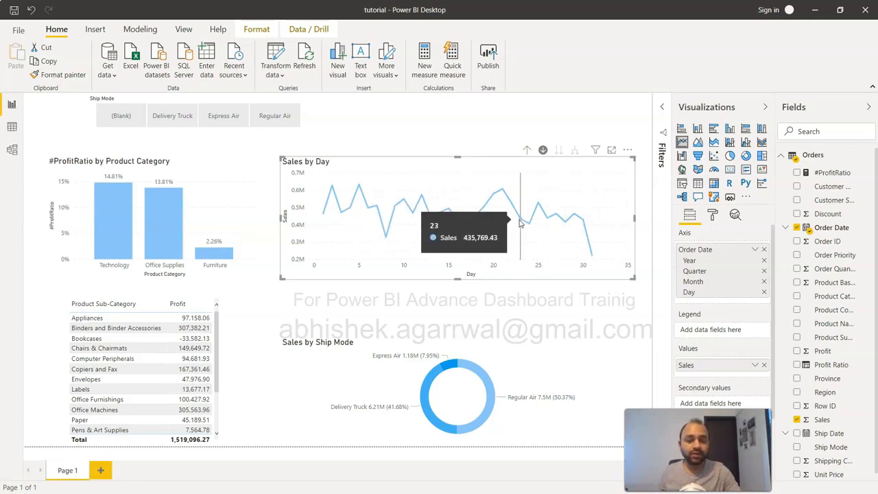
left_click(526, 149)
left_click(527, 150)
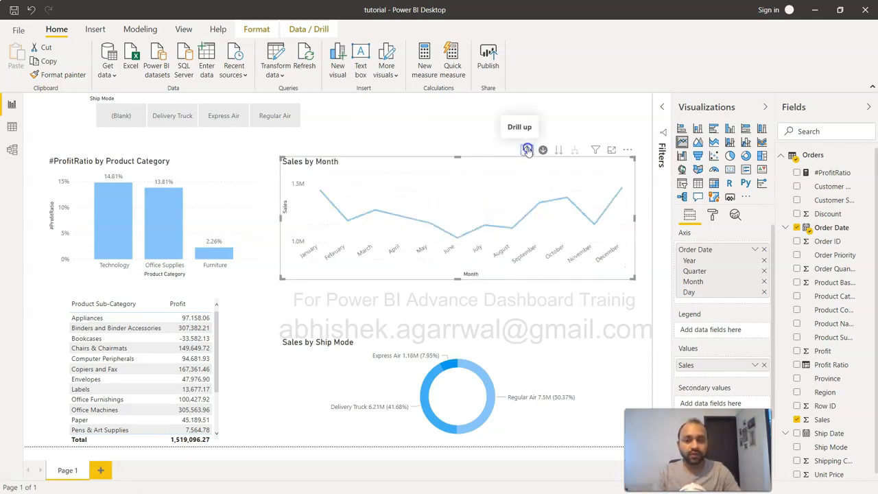
left_click(526, 149)
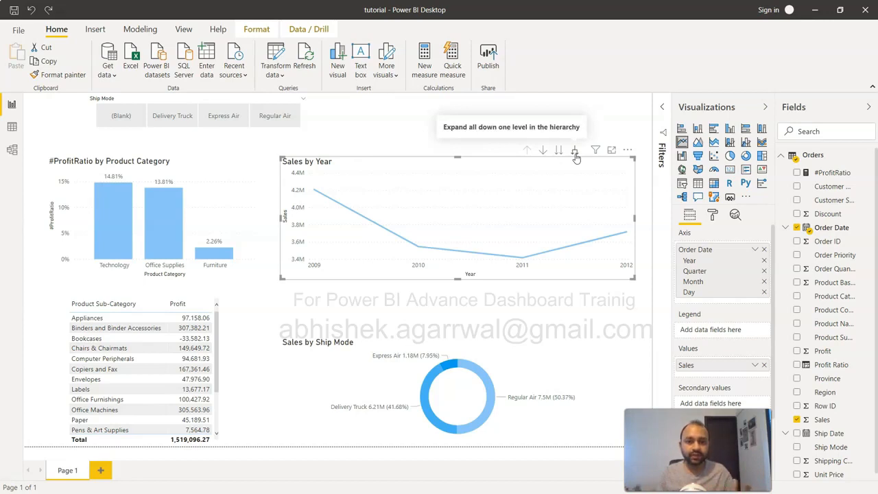
Expand all of the line chart's hierarchy down through quarter, month and day, and drill back up
left_click(574, 150)
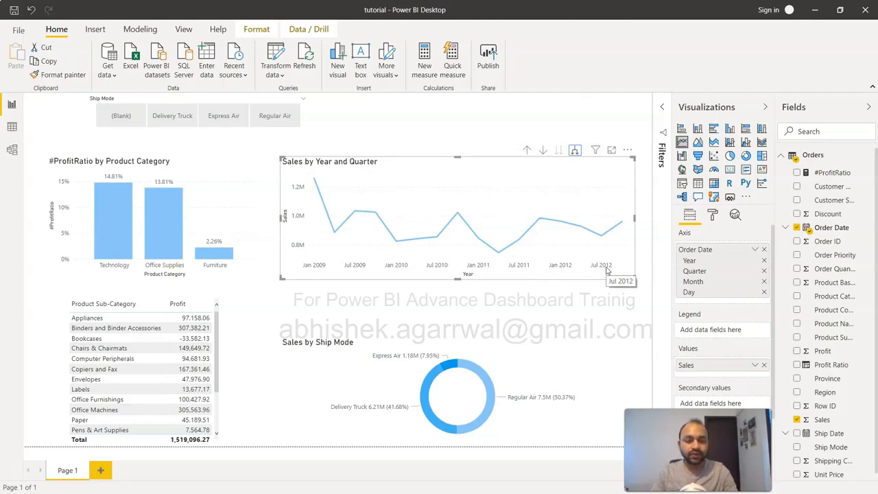
left_click(575, 150)
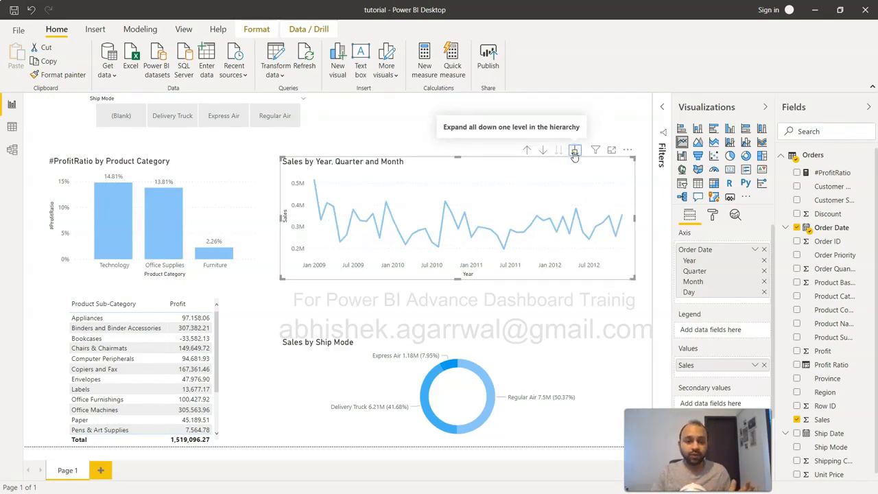
left_click(575, 151)
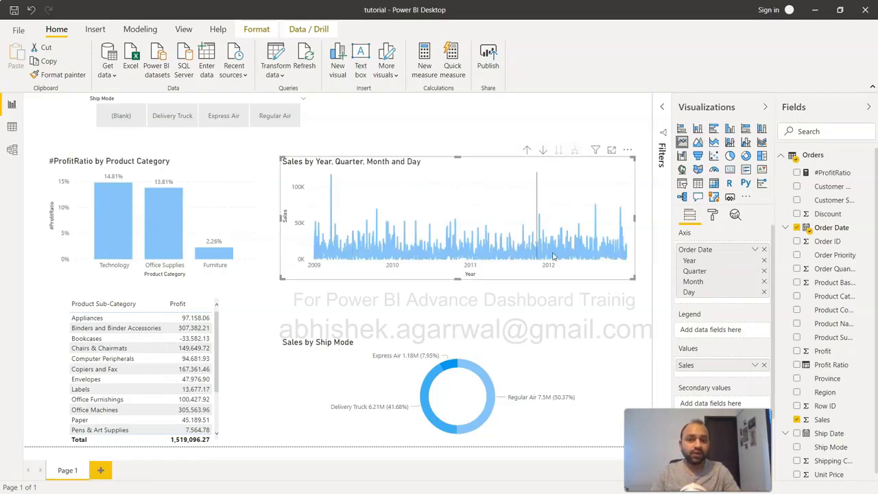
mouse_move(512, 252)
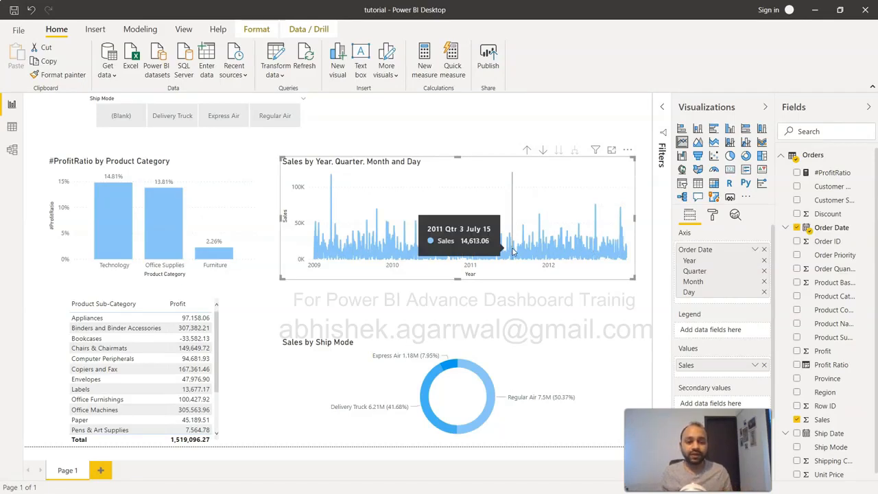
left_click(524, 150)
left_click(525, 149)
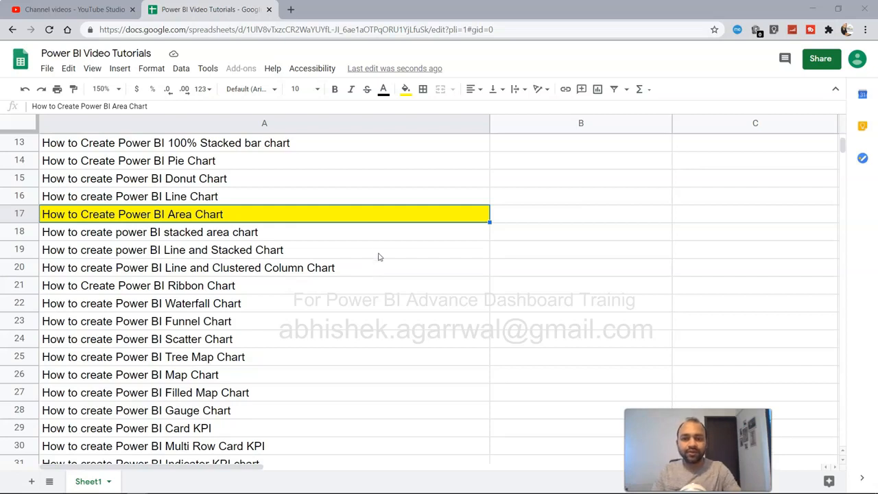
In the Google Sheets tutorial list, paste the copied area chart image, and move and shrink it beside the Area Chart topic
left_click(384, 268)
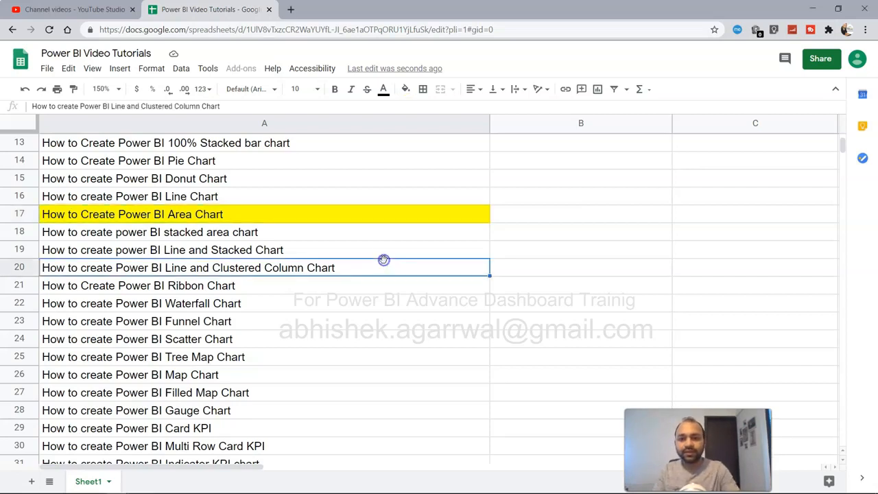
key("ctrl+v")
left_click_drag(392, 293, 468, 192)
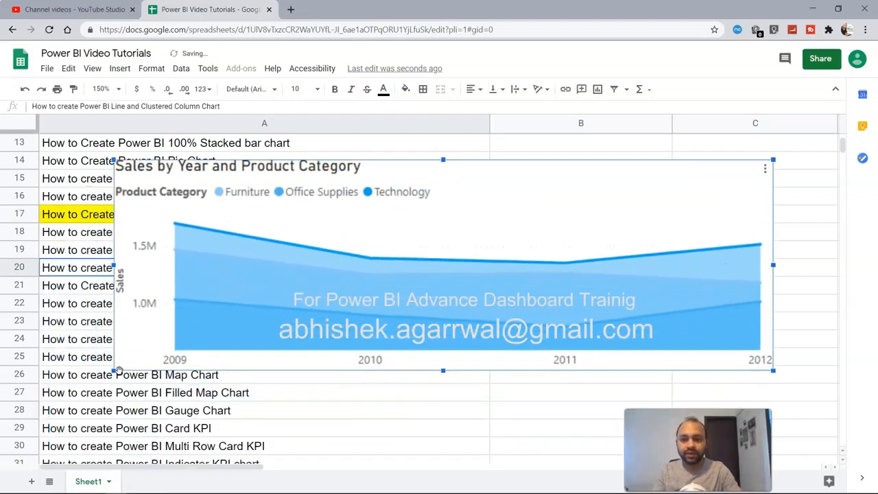
left_click_drag(136, 365, 327, 301)
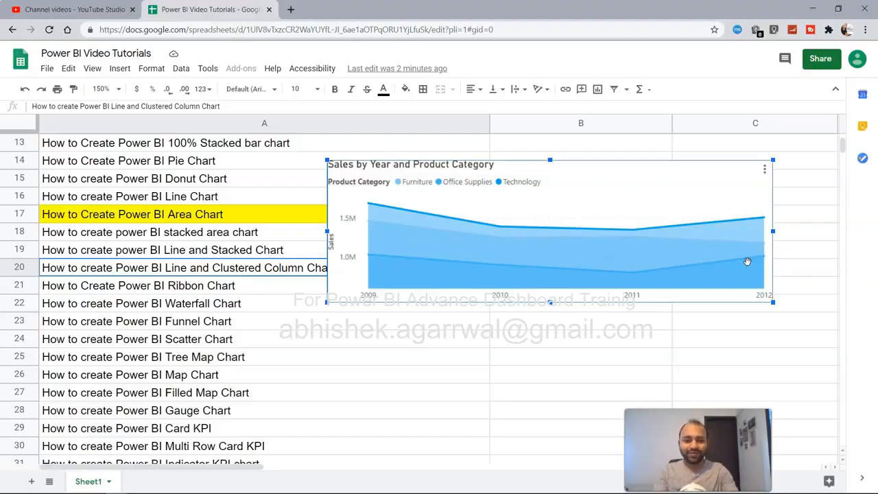
Switch to Power BI Desktop and create an area chart of Sales by Order Date with Product Category as the legend
key("alt+Tab")
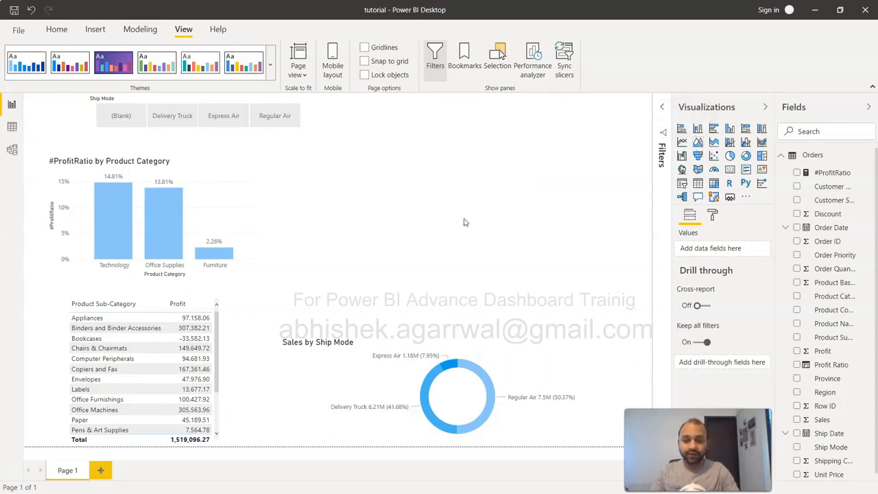
left_click(697, 142)
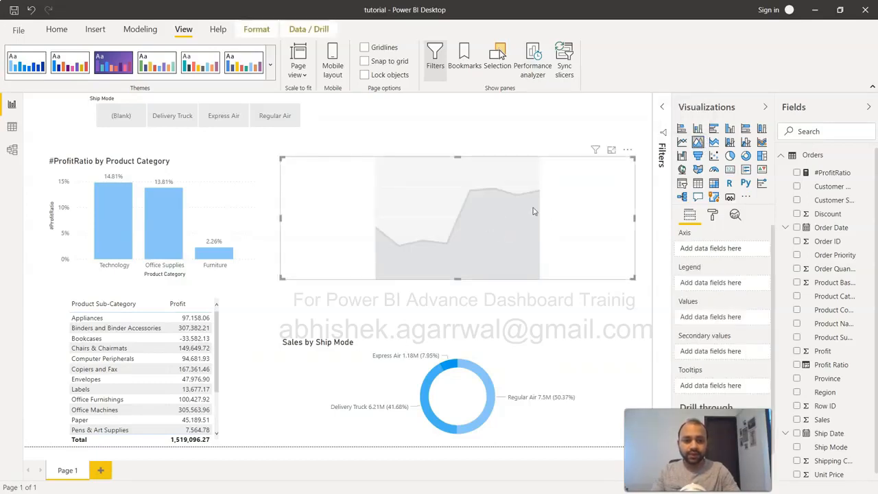
left_click(797, 229)
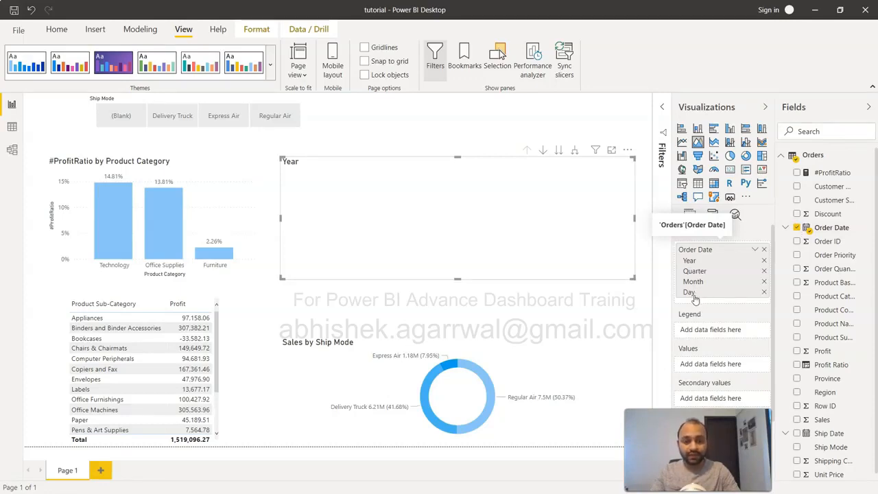
left_click(796, 296)
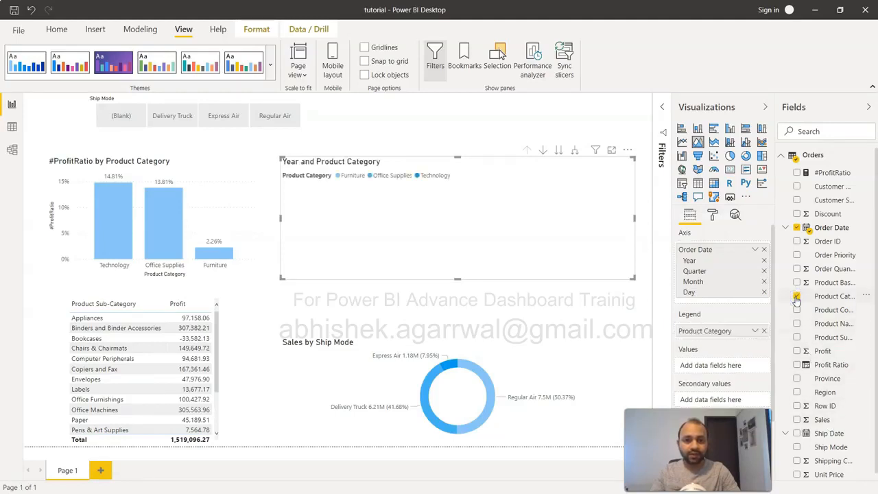
left_click(796, 419)
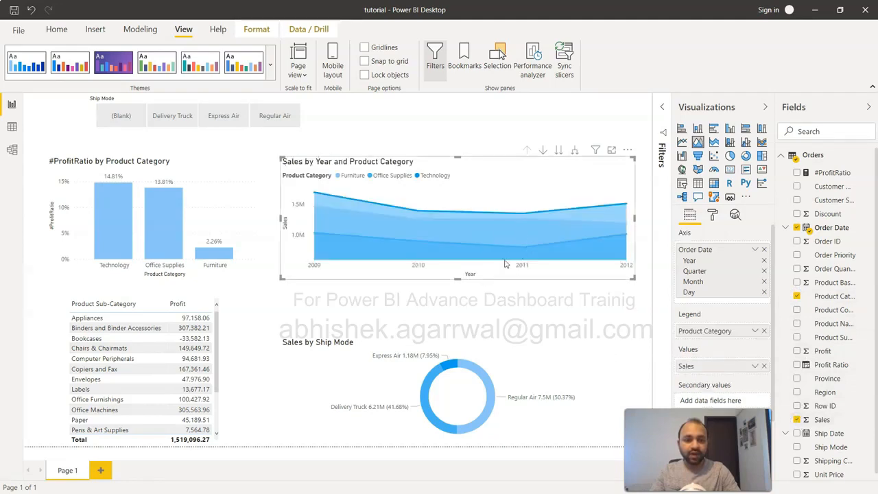
Show the area chart in focus mode and examine the yearly Sales of each product category
mouse_move(532, 258)
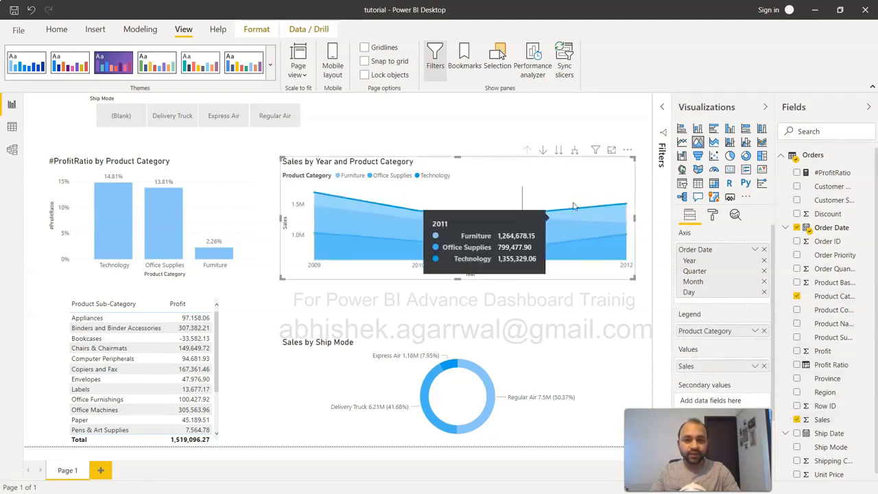
left_click(612, 152)
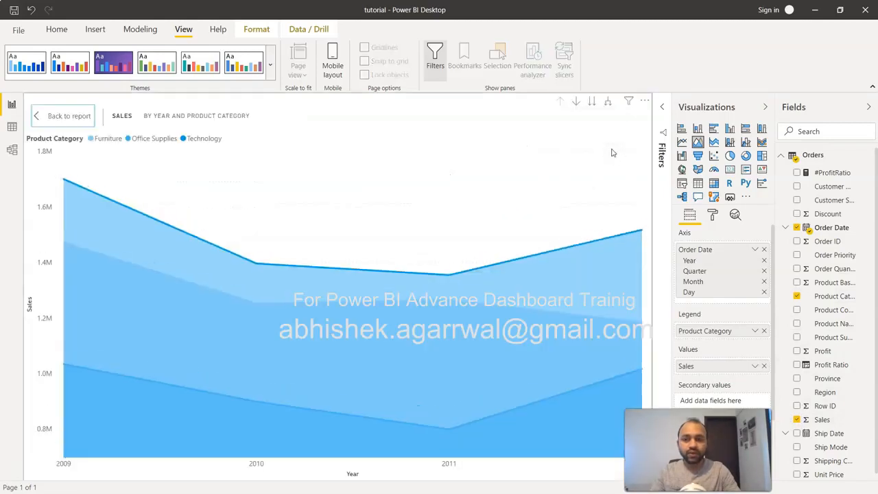
mouse_move(346, 308)
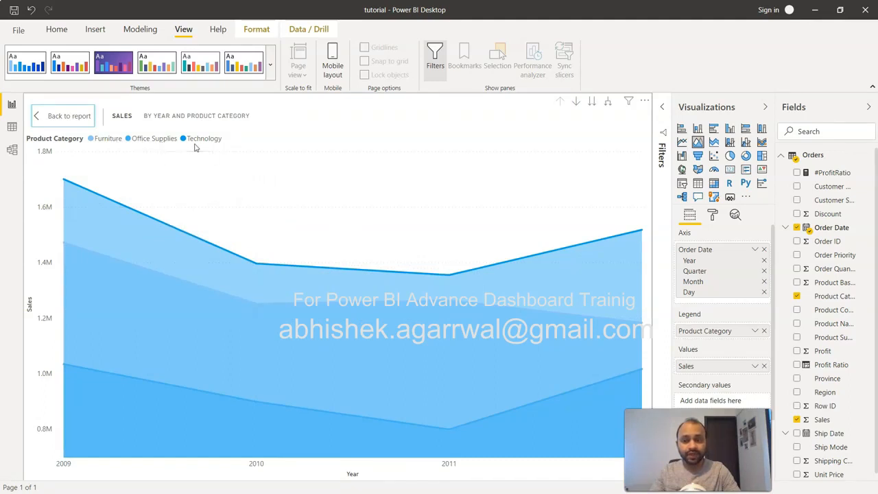
mouse_move(193, 267)
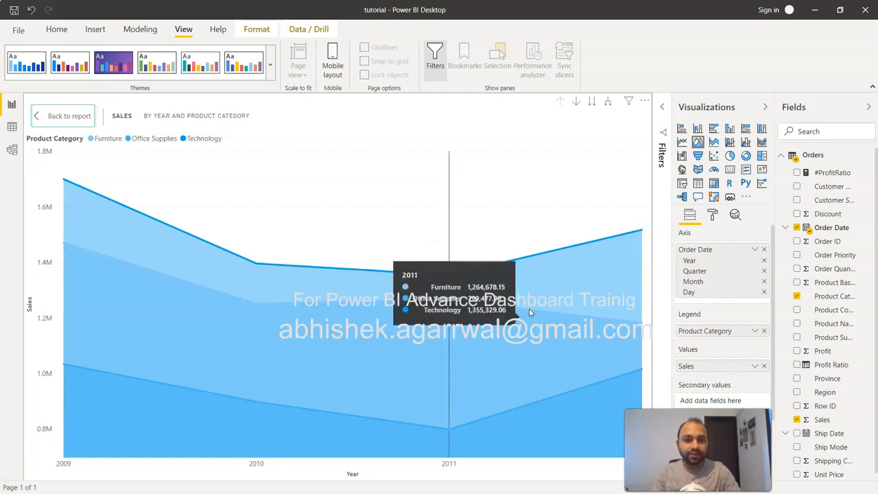
Turn on drill-down for the area chart, drill through 2012 and its second quarter to months, and return to the year level
left_click(576, 103)
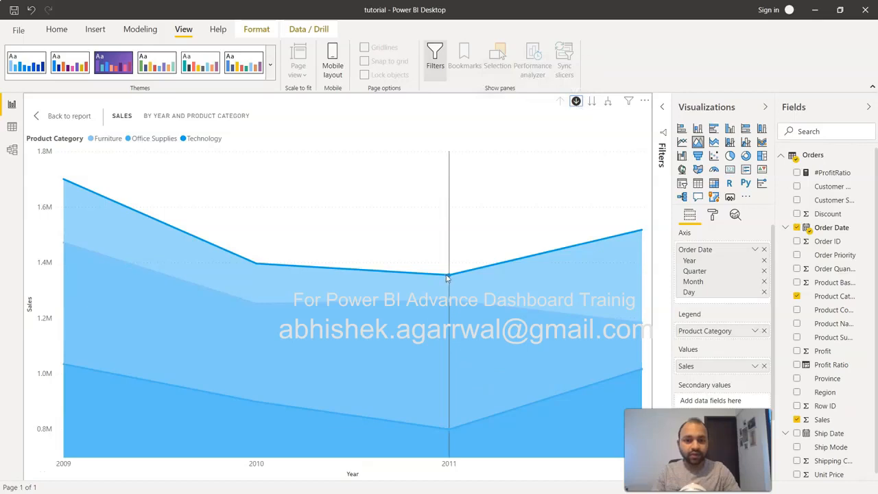
mouse_move(450, 276)
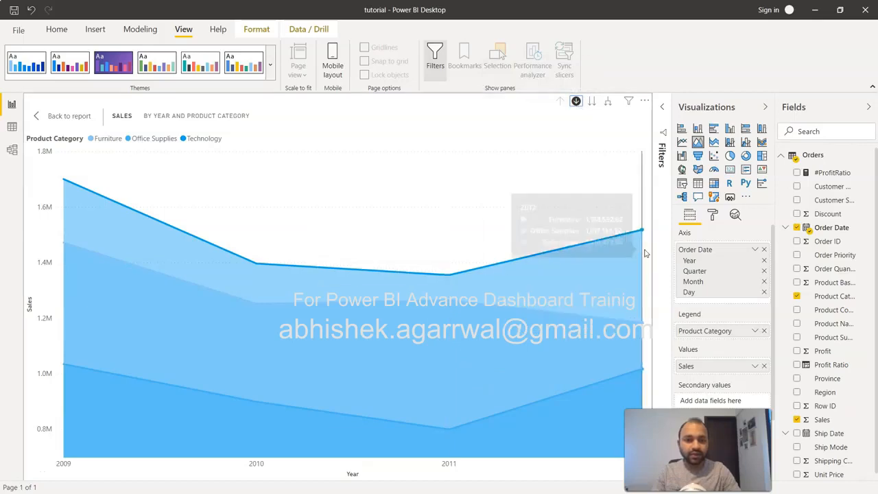
left_click(642, 325)
mouse_move(525, 272)
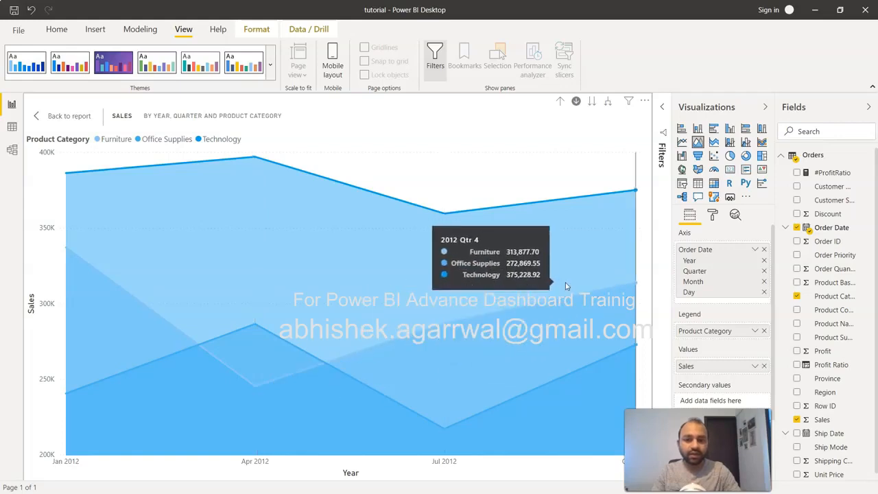
left_click(257, 325)
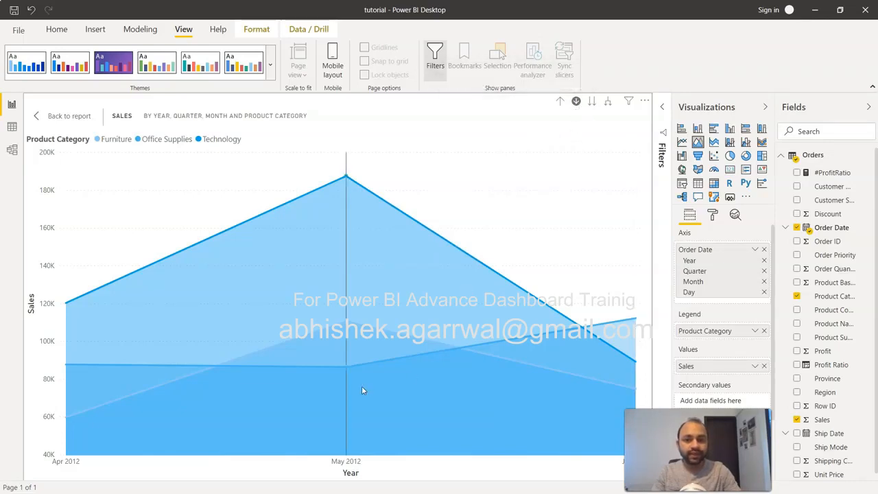
mouse_move(343, 371)
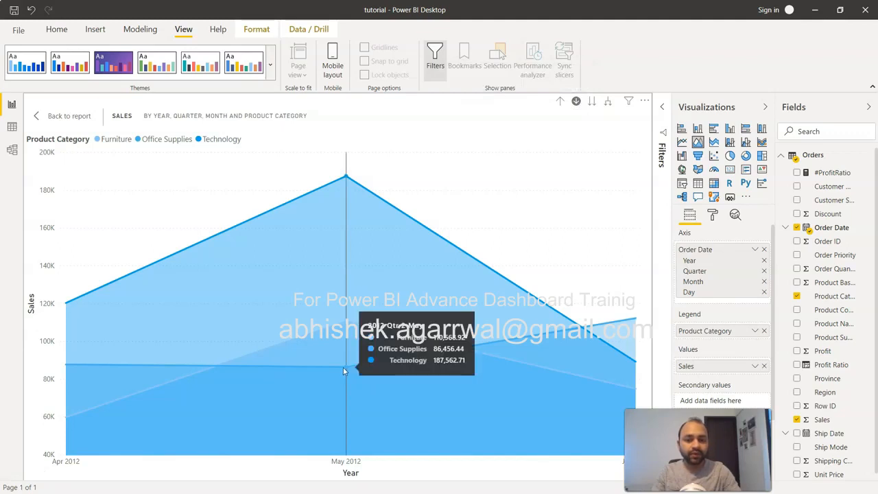
left_click(559, 101)
left_click(559, 102)
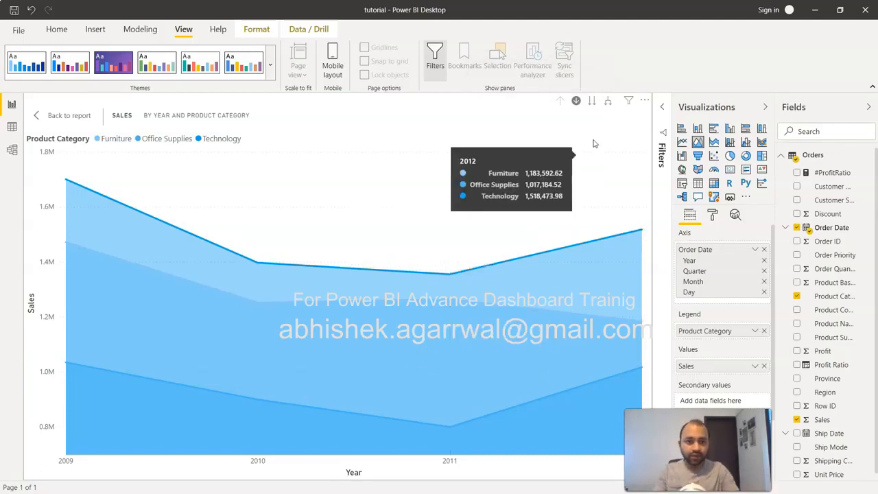
Take the whole area chart through its quarter, month and day levels, return to years, and expand all down one hierarchy level
left_click(591, 101)
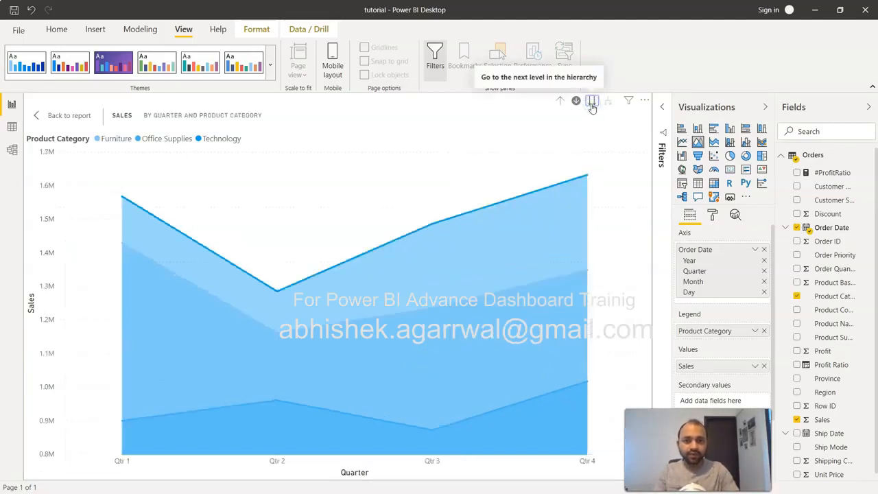
mouse_move(124, 455)
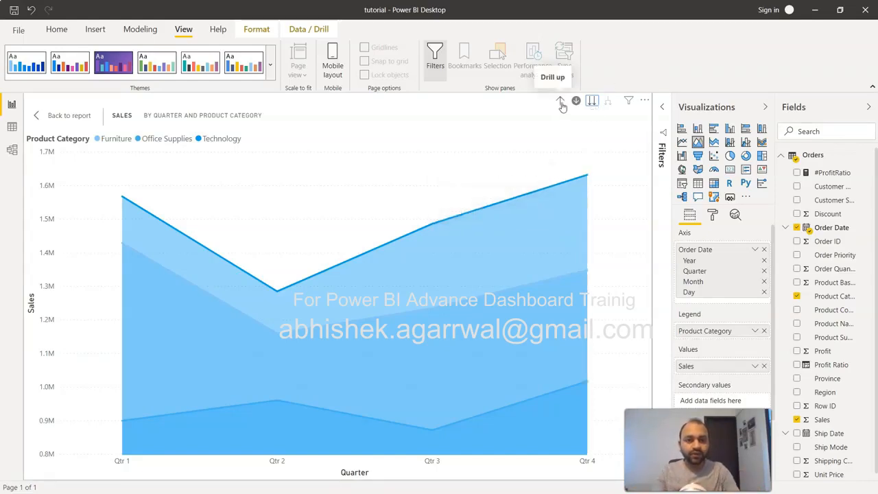
left_click(591, 102)
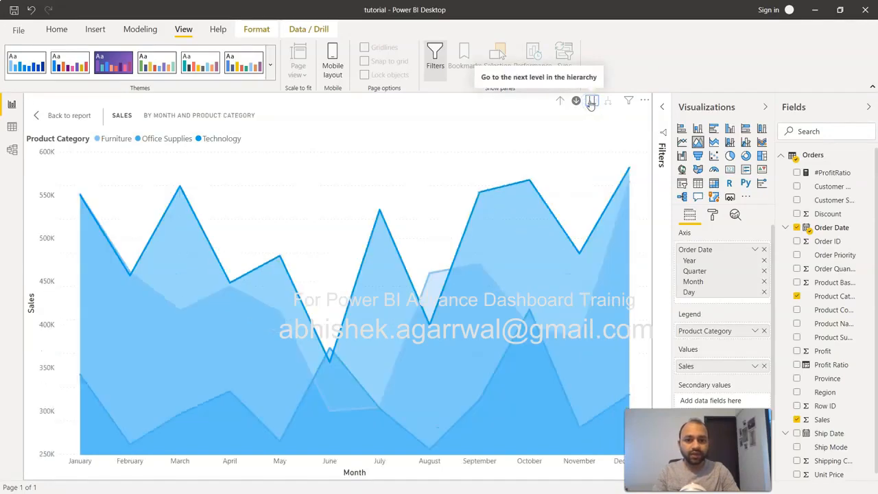
left_click(591, 101)
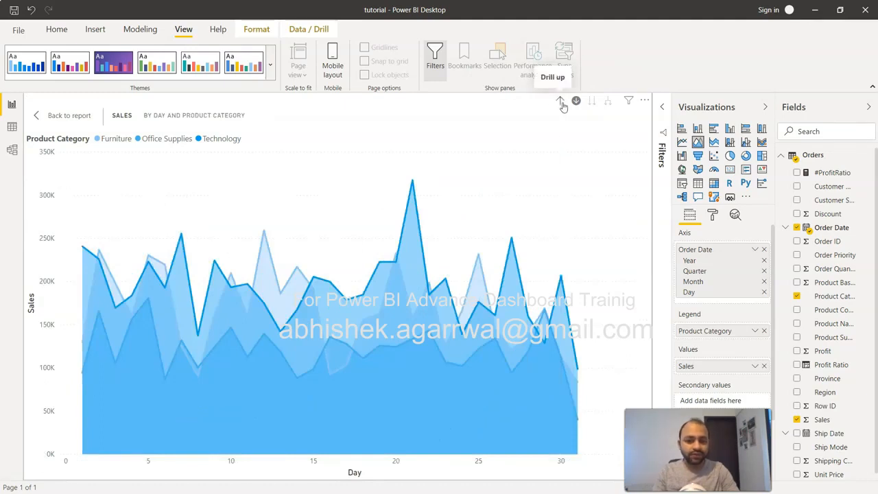
left_click(560, 102)
left_click(560, 102)
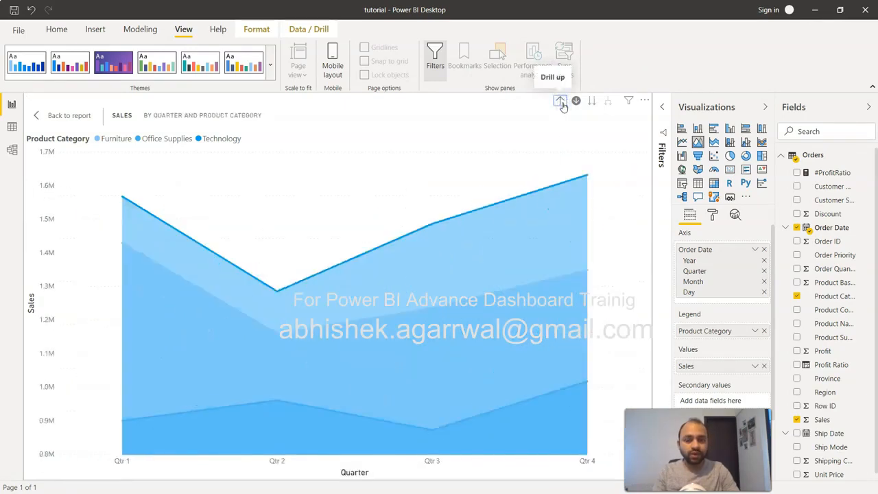
left_click(560, 102)
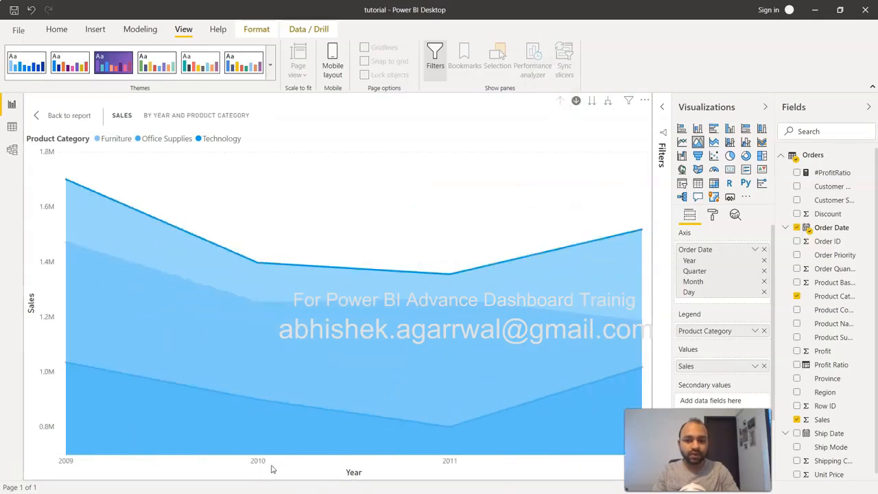
left_click(608, 104)
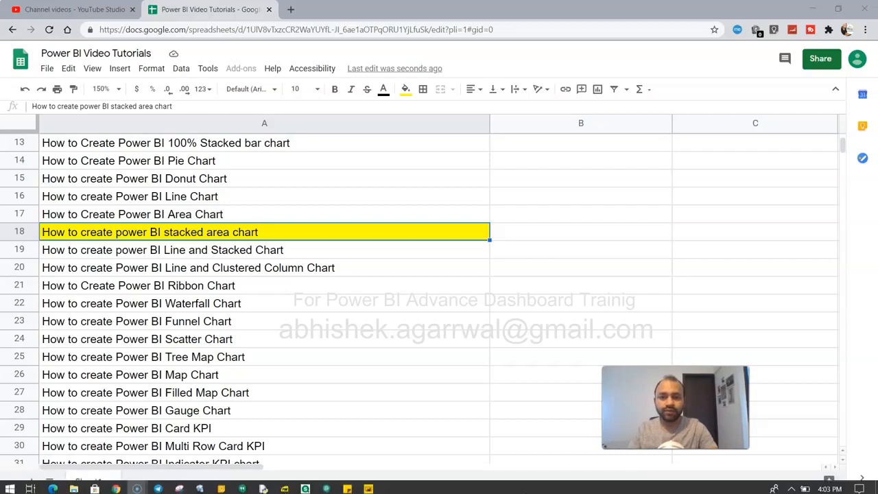
In the Google Sheets tutorial list, place the copied stacked area chart image over the topics, starting at the Line Chart row
left_click(455, 191)
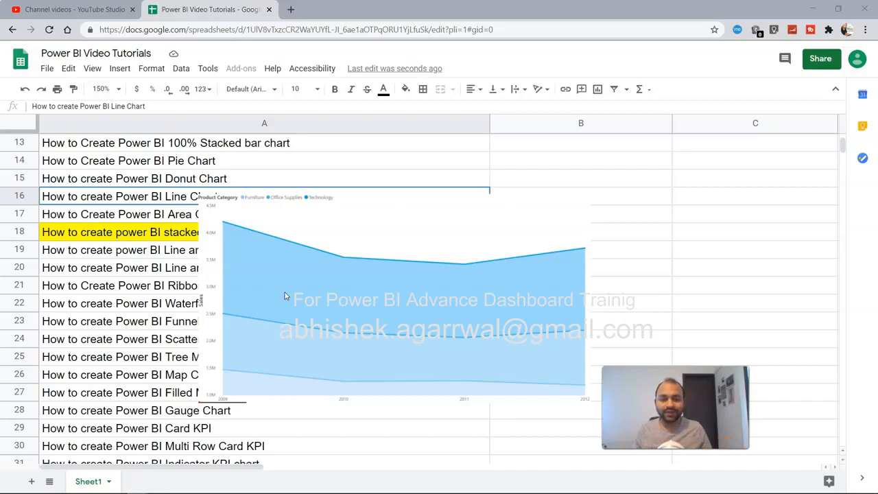
Switch to Power BI Desktop and create a stacked area chart of Sales by Order Date with Product Category as the legend
key("alt+Tab")
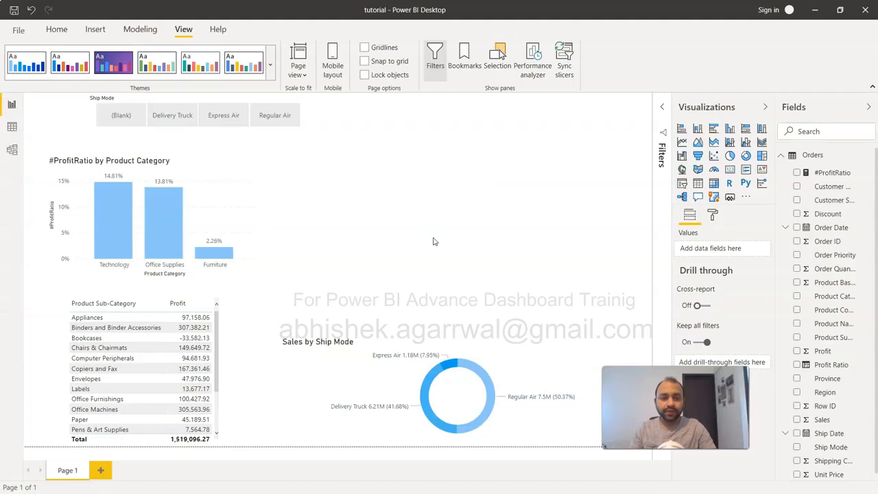
left_click(713, 143)
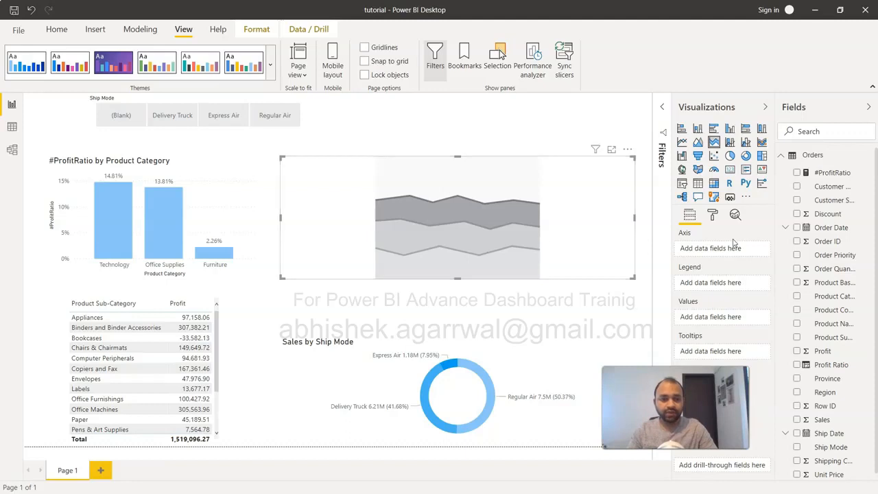
left_click(796, 228)
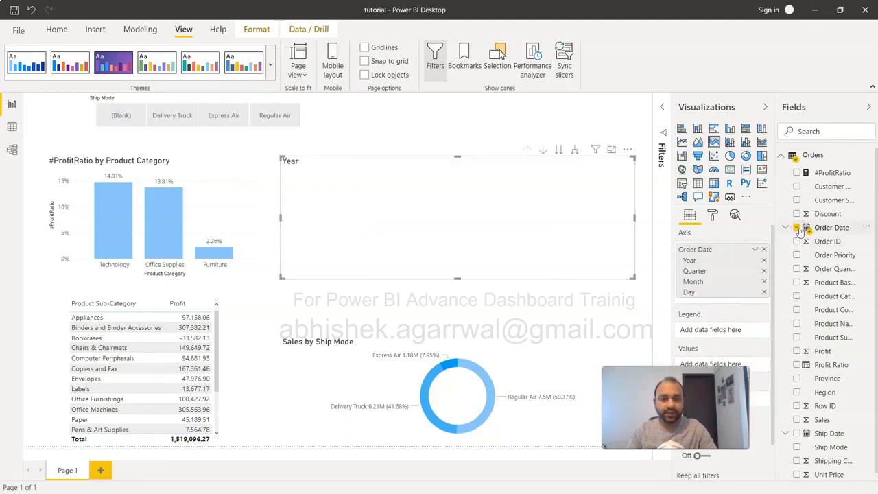
left_click(796, 296)
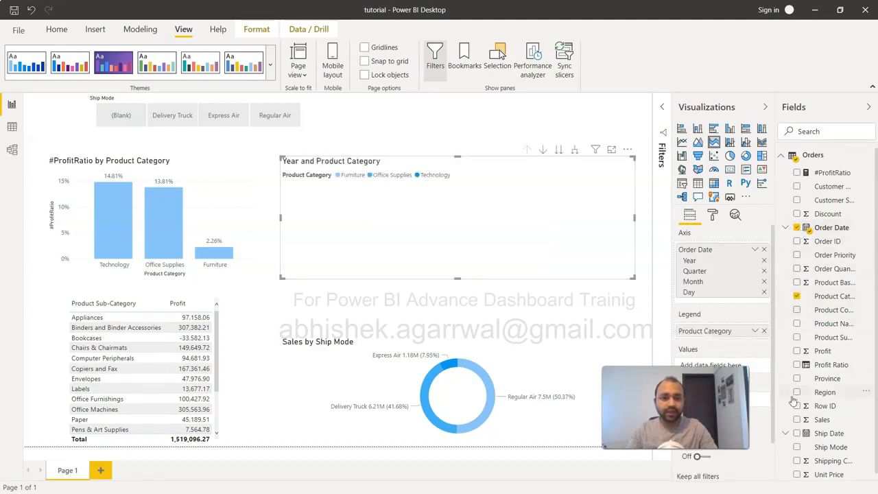
left_click(796, 420)
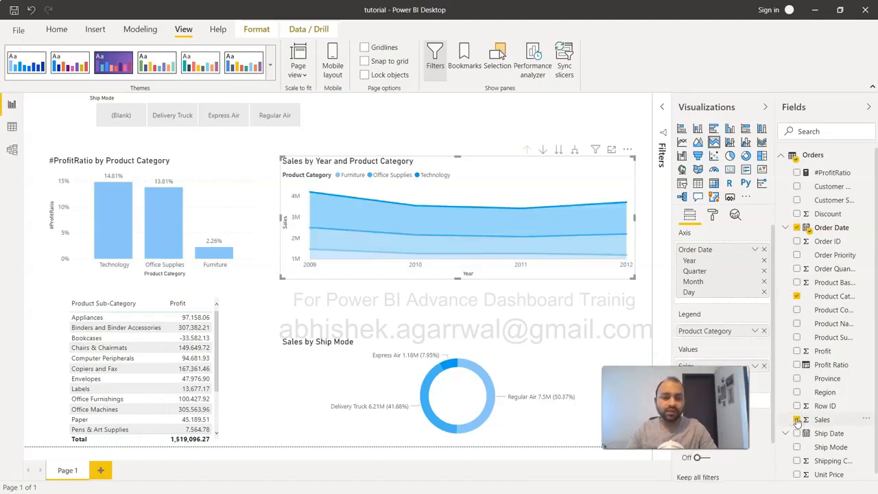
Examine the stacked area chart in focus mode, expanding years to quarters and drilling back up before returning to the report
left_click(612, 151)
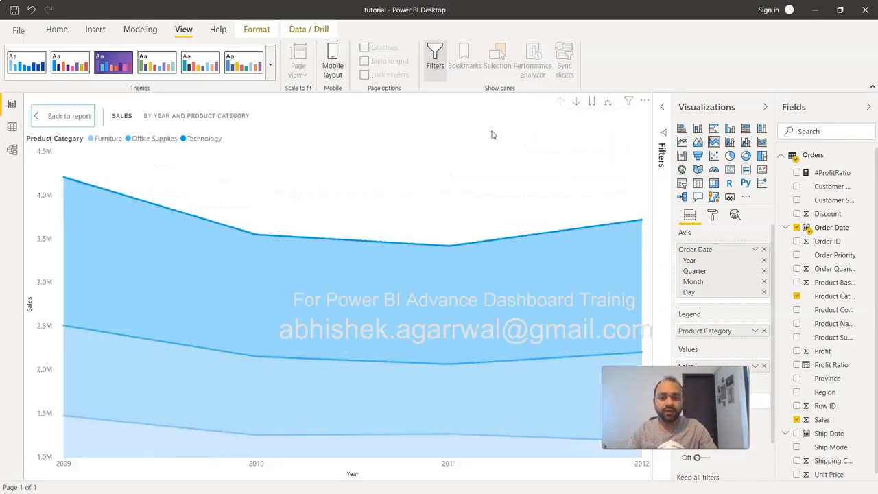
mouse_move(410, 299)
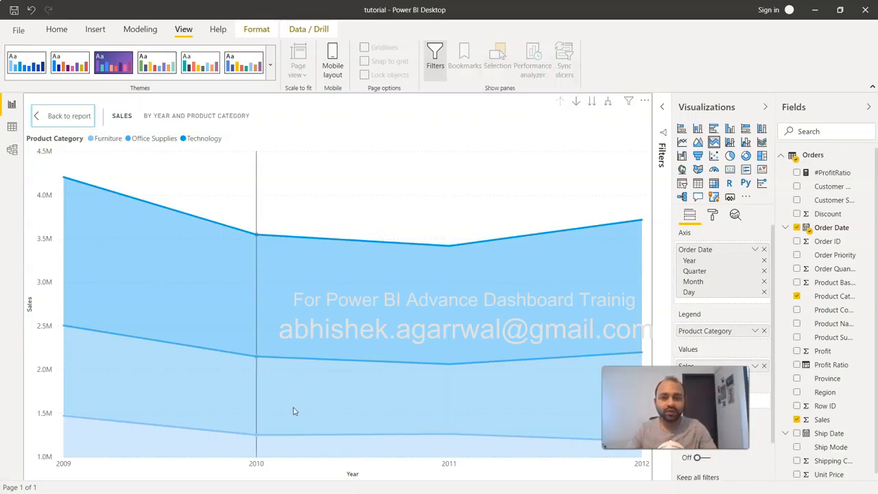
mouse_move(266, 452)
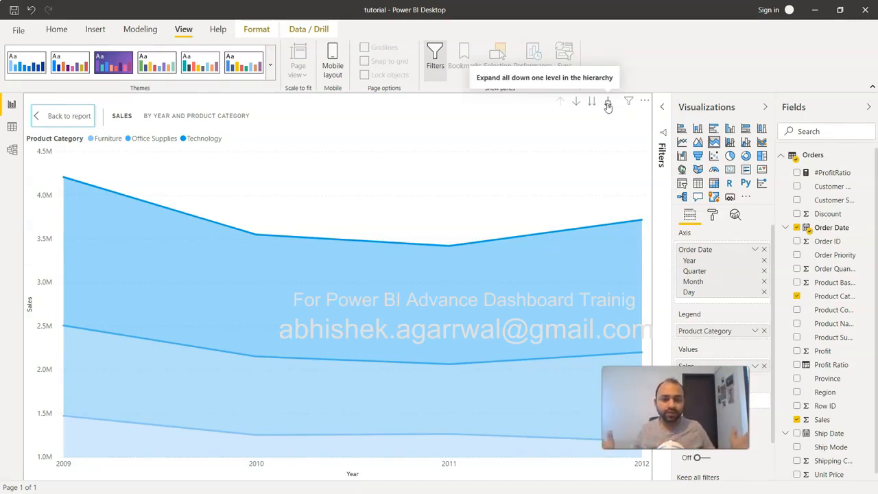
left_click(607, 104)
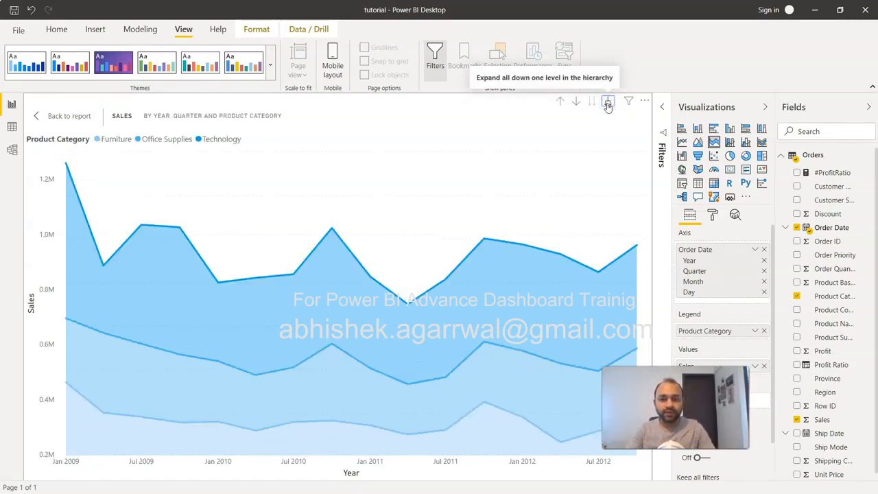
left_click(558, 102)
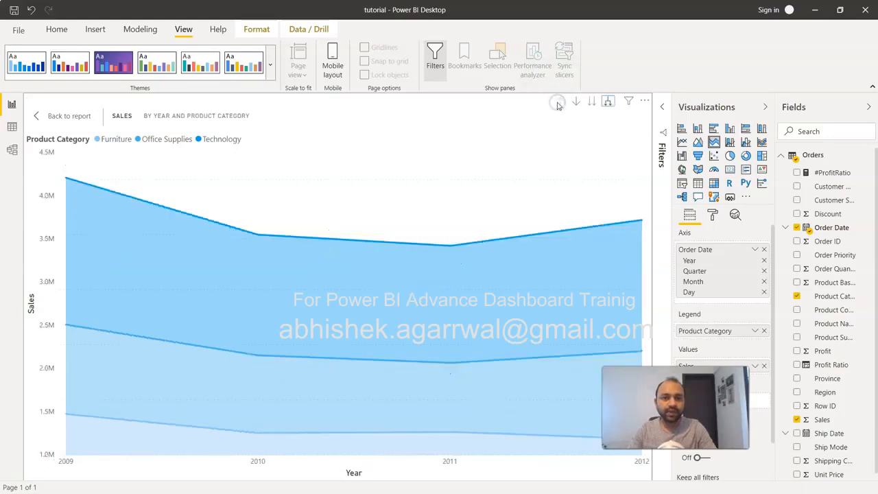
left_click(70, 116)
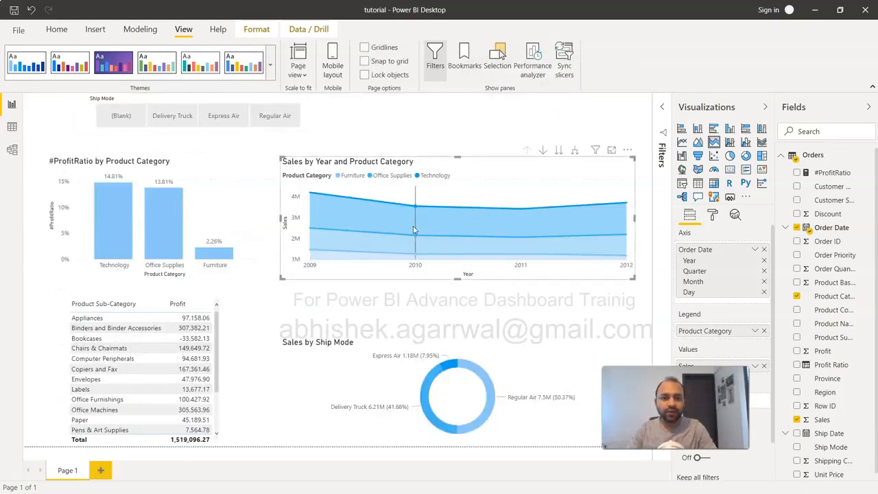
Turn on data labels for the stacked area chart, and try its total labels before switching them back off
mouse_move(502, 236)
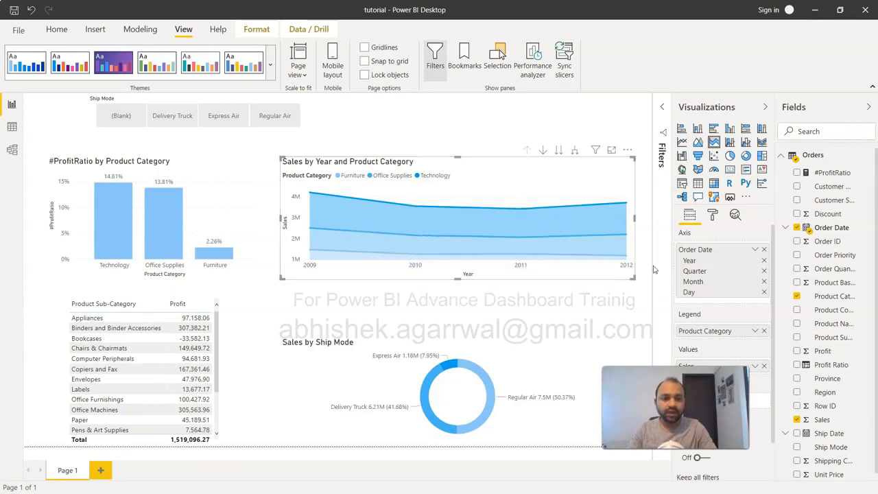
left_click(711, 217)
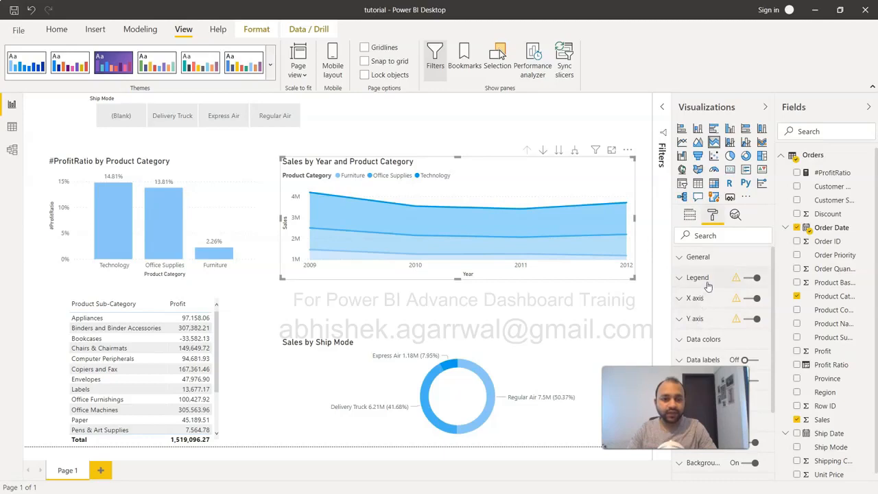
left_click(709, 260)
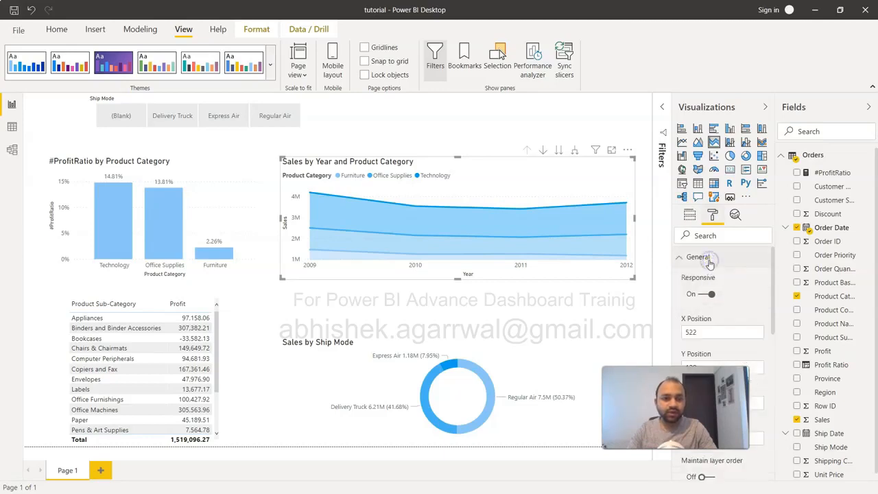
scroll(728, 323, "down", 3)
scroll(725, 322, "down", 5)
scroll(726, 329, "down", 4)
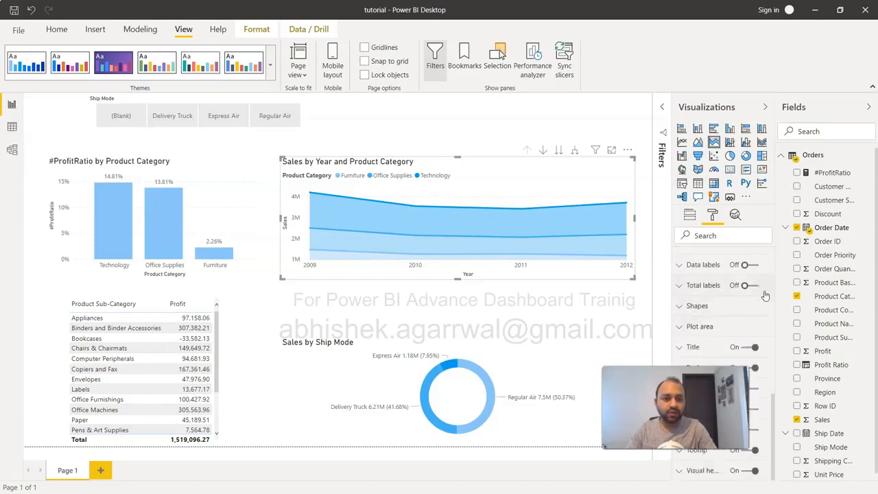
left_click(754, 267)
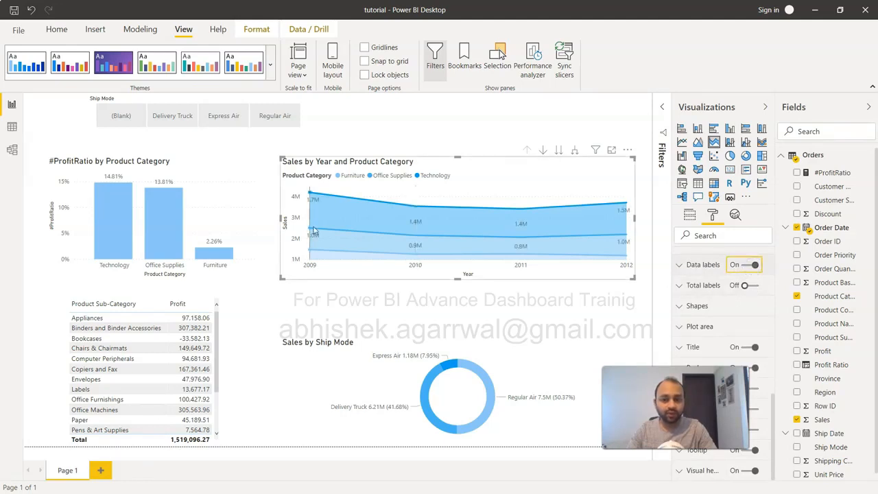
left_click(752, 286)
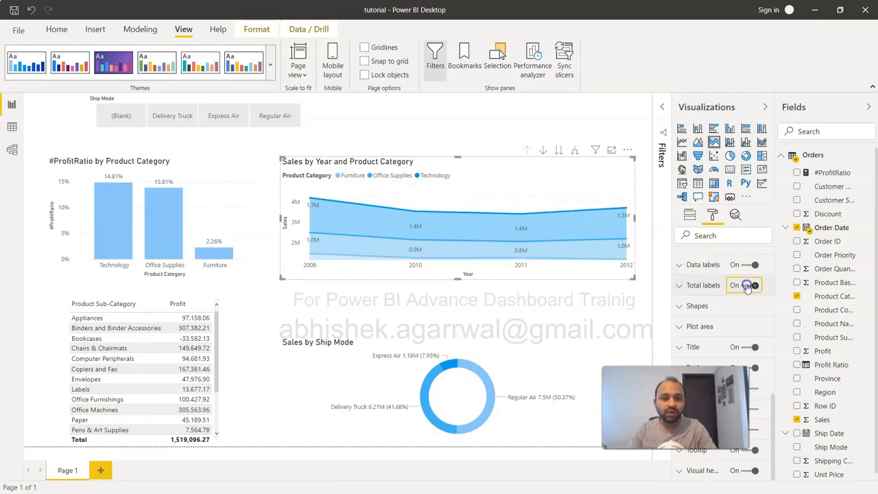
left_click(746, 286)
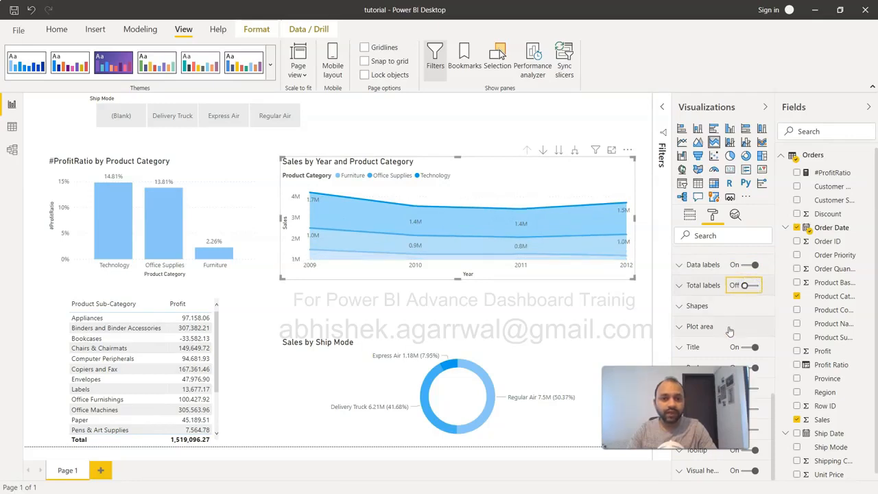
Review the stacked area chart's shape formatting options and its constant line settings in the analytics options
left_click(709, 306)
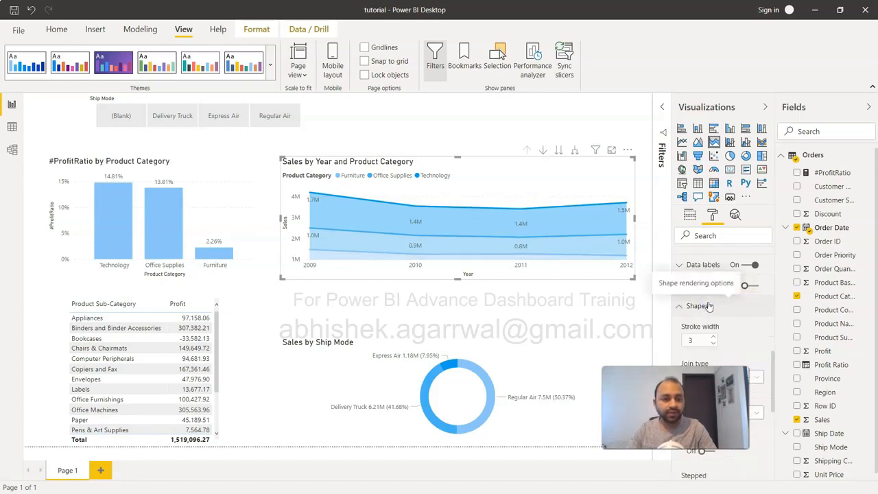
left_click(708, 306)
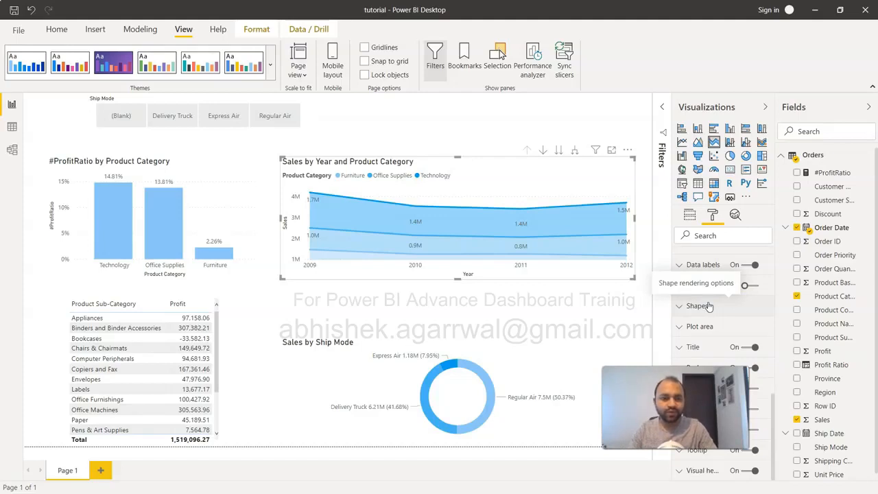
left_click(734, 216)
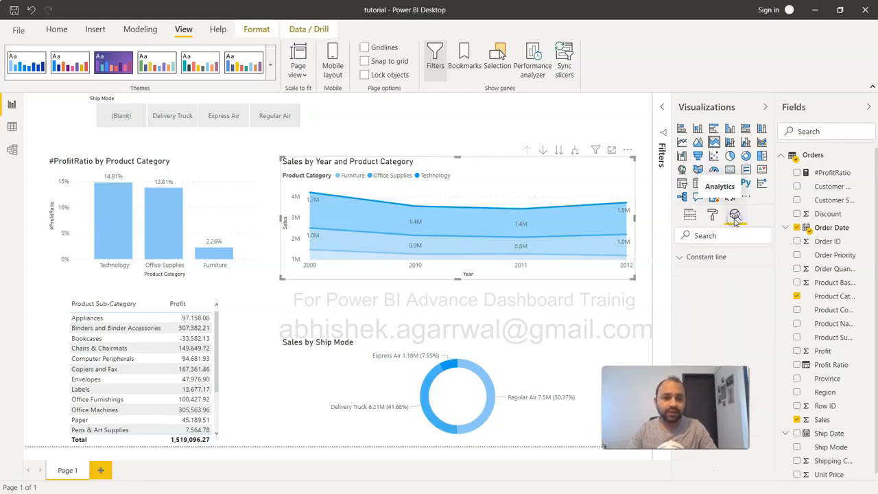
left_click(713, 258)
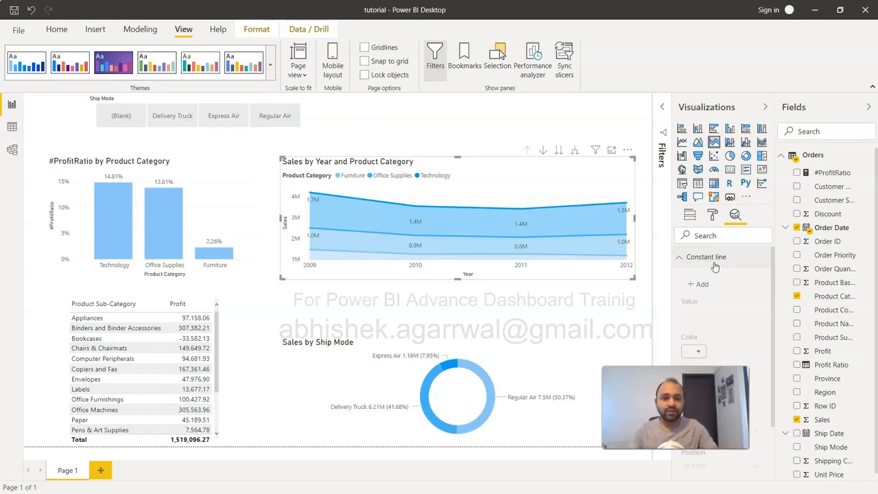
left_click(713, 215)
scroll(723, 305, "down", 3)
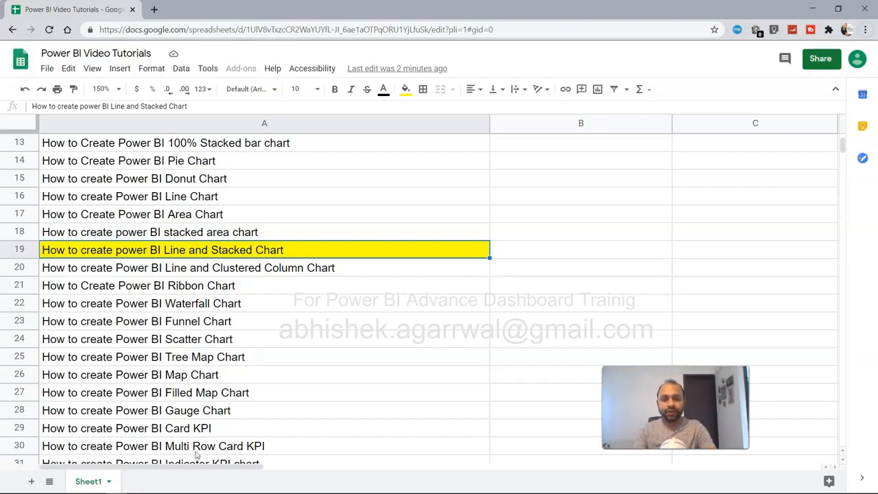
In the Google Sheets tutorial list, paste the copied line and stacked column chart image, and shrink and move it beside the highlighted topic
left_click(355, 218)
key("ctrl+v")
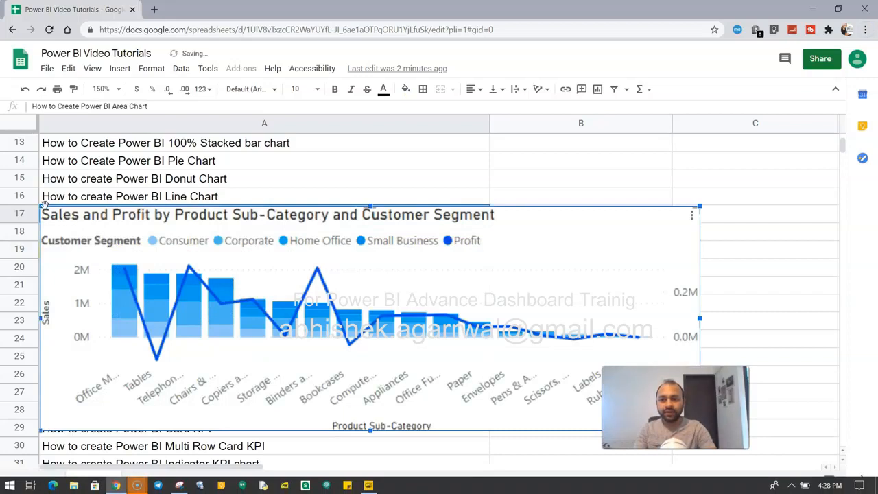
left_click_drag(41, 206, 259, 282)
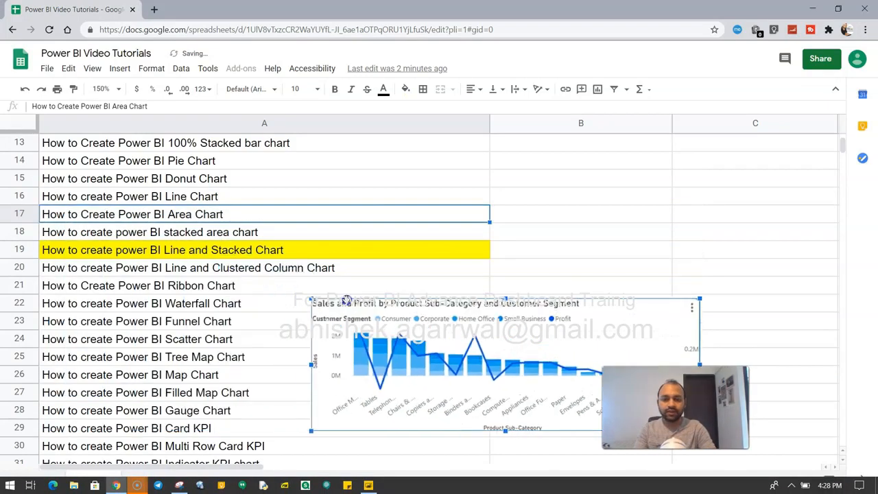
left_click_drag(411, 361, 407, 248)
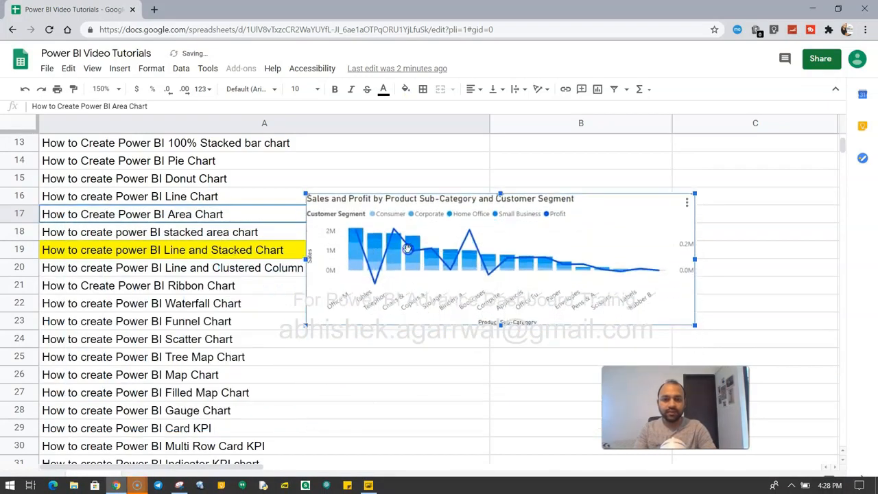
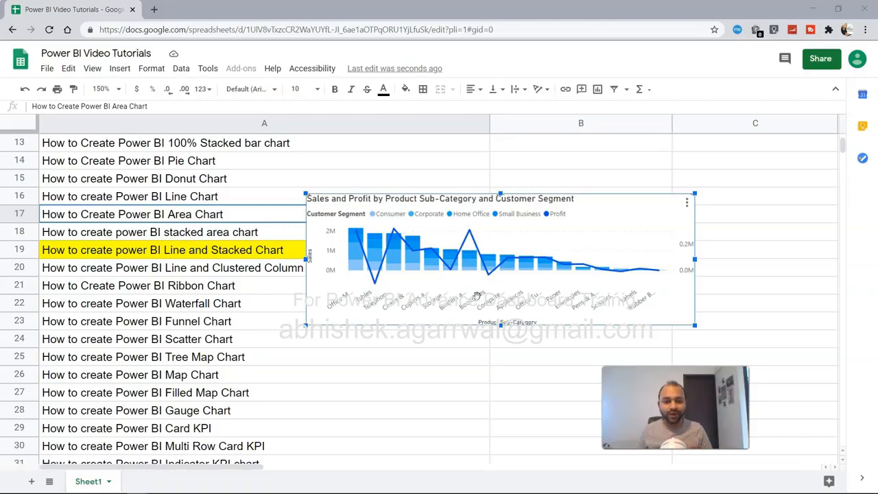
Switch to Power BI Desktop, delete the existing combination chart, and insert a blank line and stacked column chart in its place
key("alt+Tab")
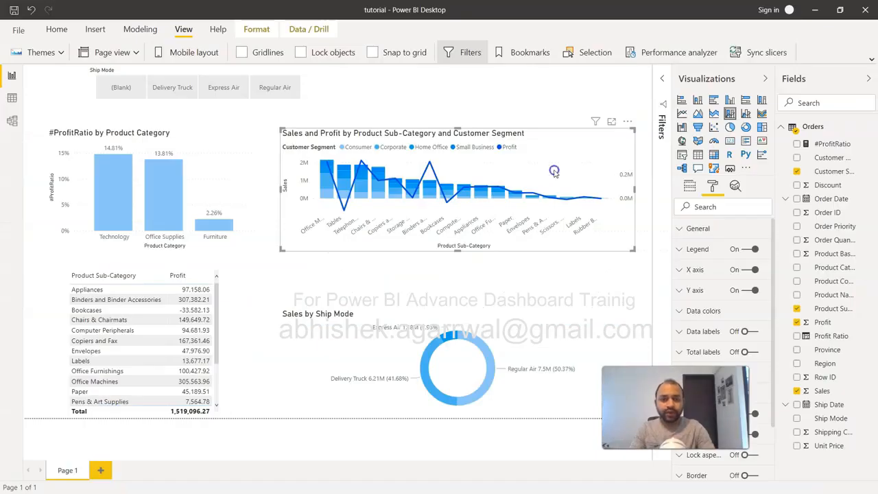
key("Delete")
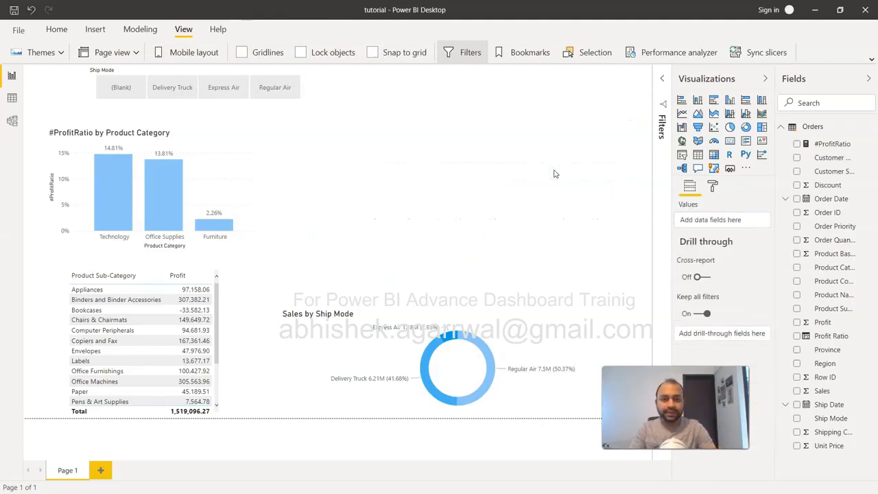
left_click(731, 118)
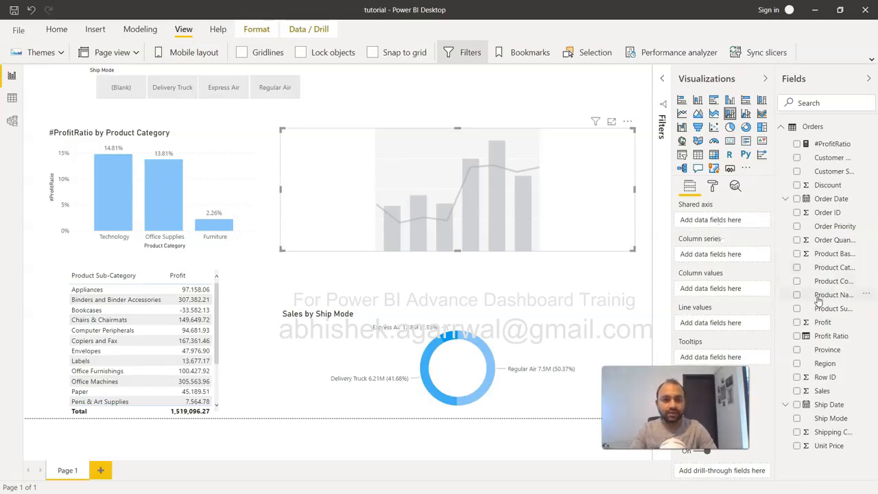
Assign Product Sub-Category to the chart's shared axis, Customer Segment to the column series, Sales to the column values and Profit to the line values
left_click(797, 309)
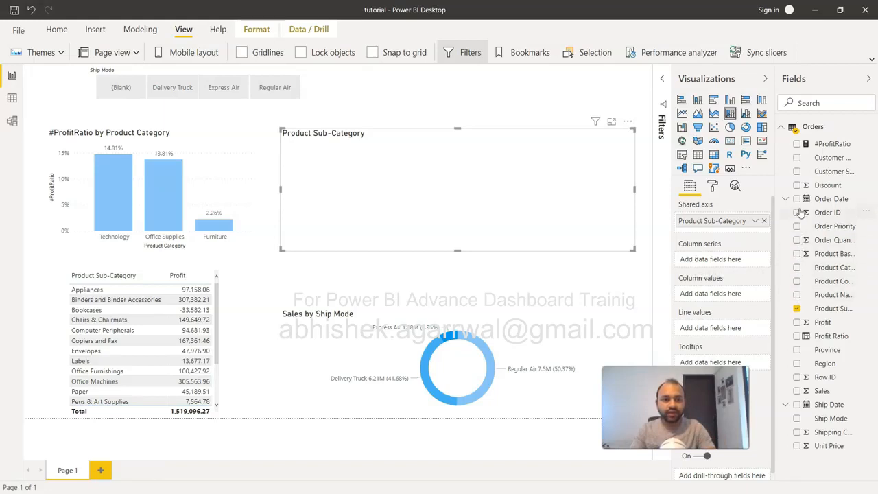
left_click(796, 171)
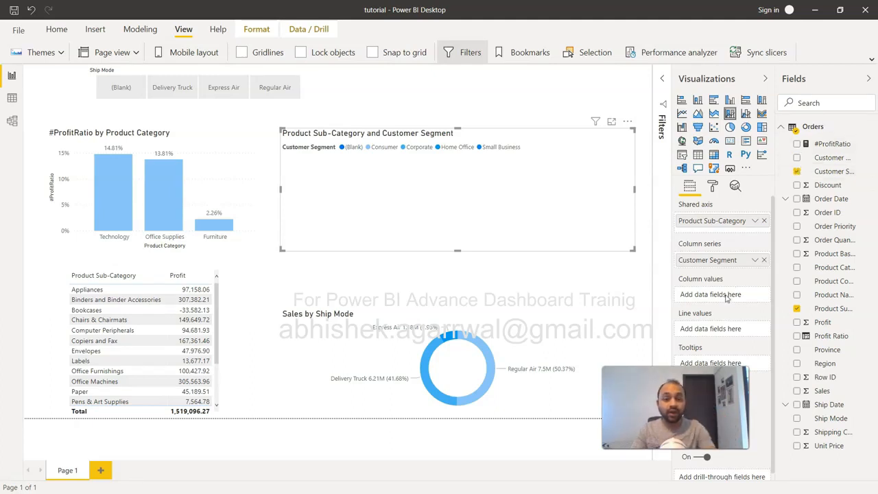
left_click(797, 391)
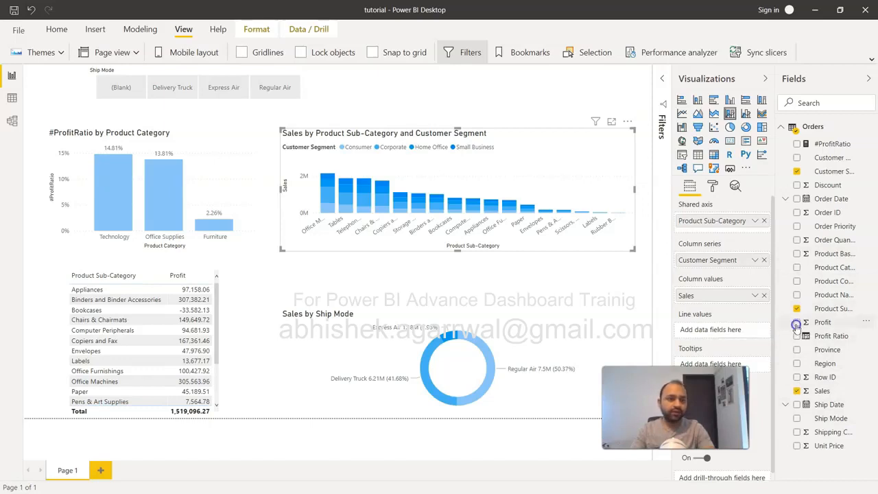
left_click(796, 323)
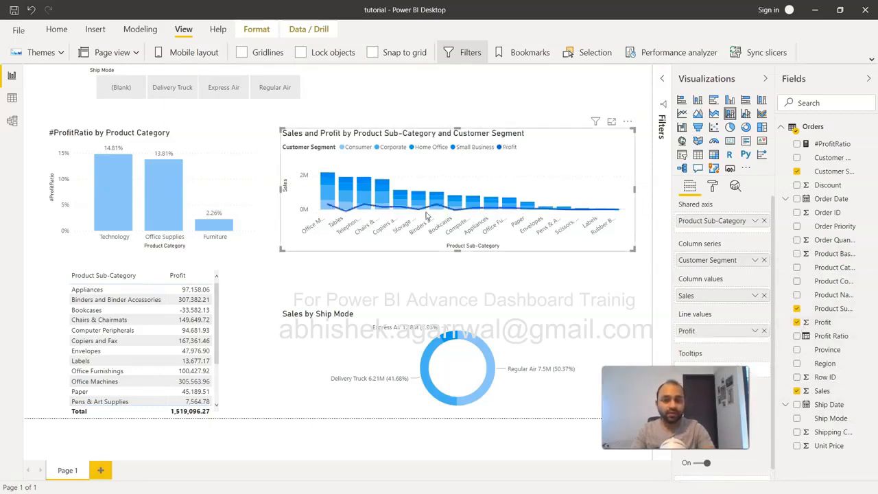
Enlarge the chart in focus mode, show a secondary Y axis for the Profit line, and align the zeros of both axes
left_click(611, 121)
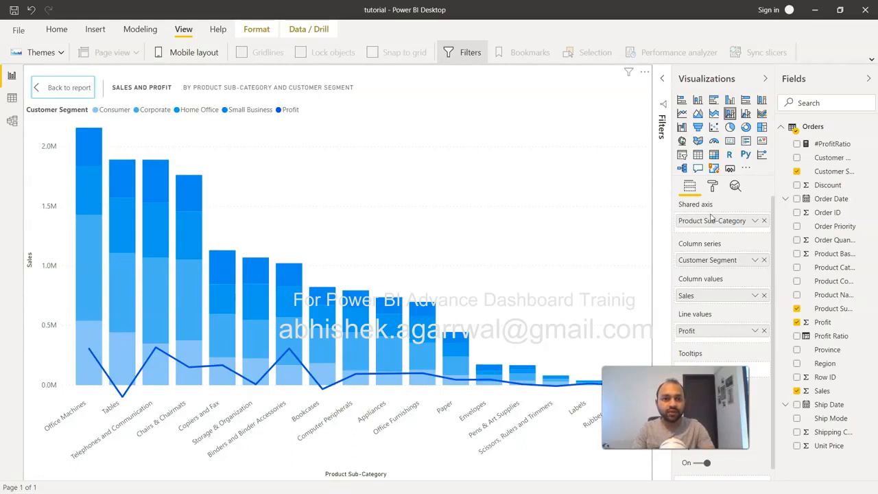
left_click(712, 192)
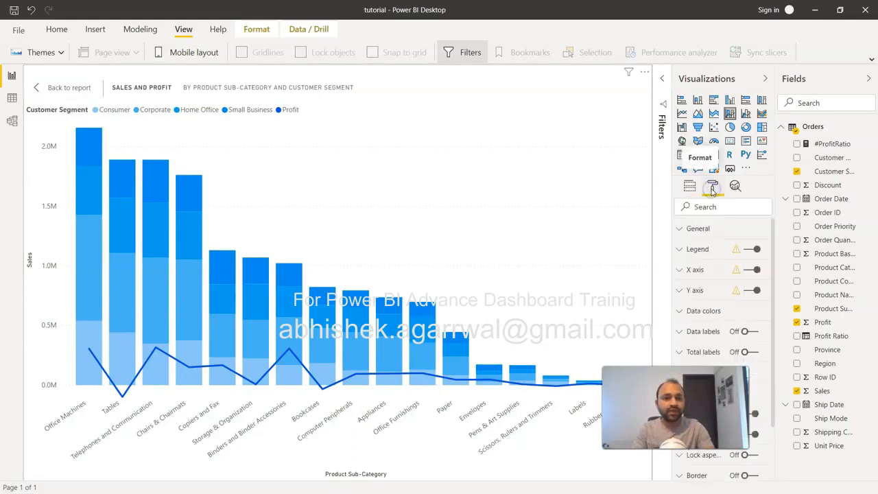
left_click(679, 290)
scroll(680, 293, "down", 5)
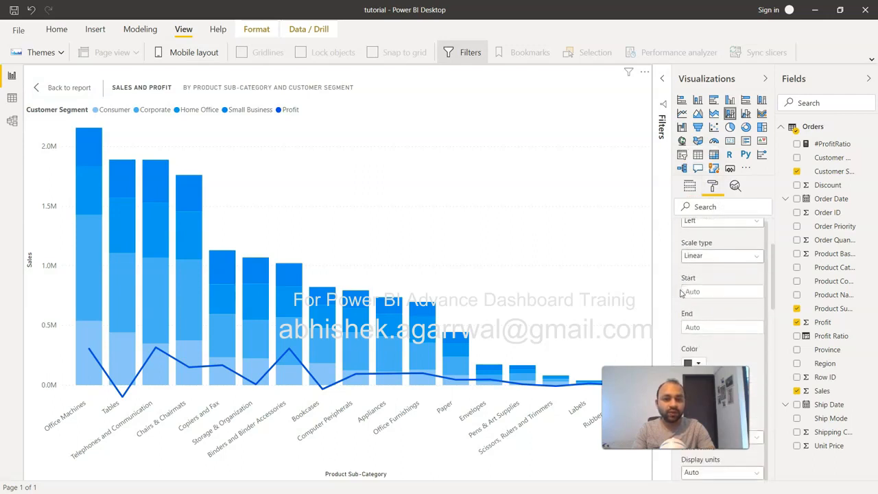
scroll(681, 293, "down", 4)
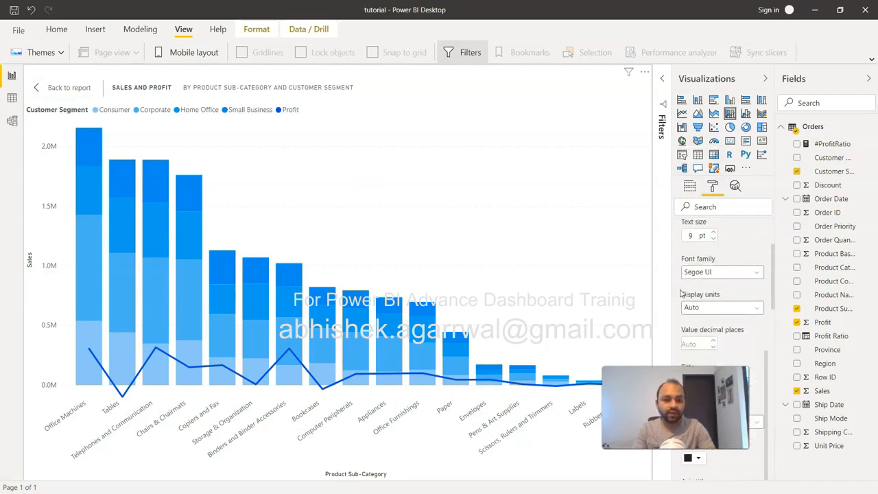
scroll(681, 293, "down", 3)
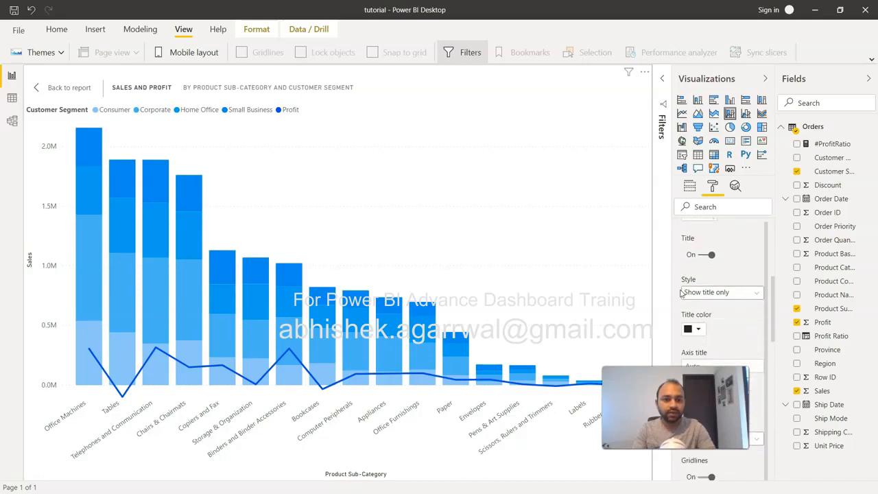
scroll(680, 293, "down", 1)
scroll(680, 292, "down", 5)
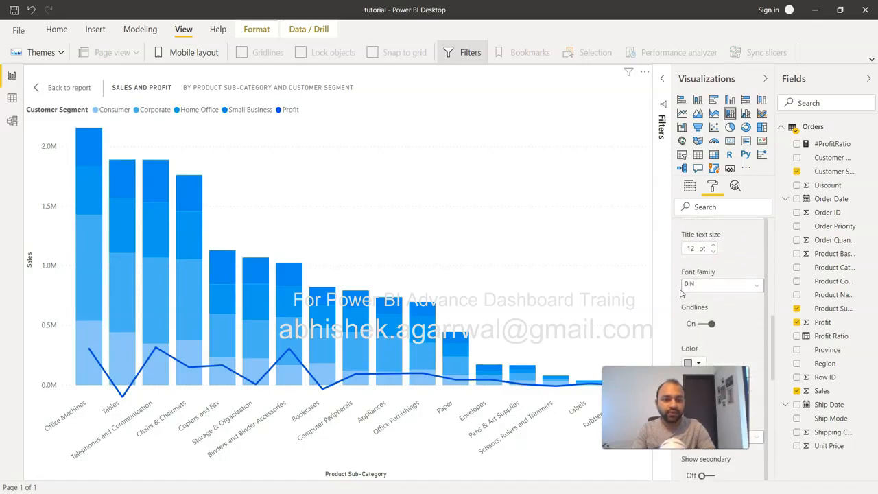
scroll(680, 293, "down", 2)
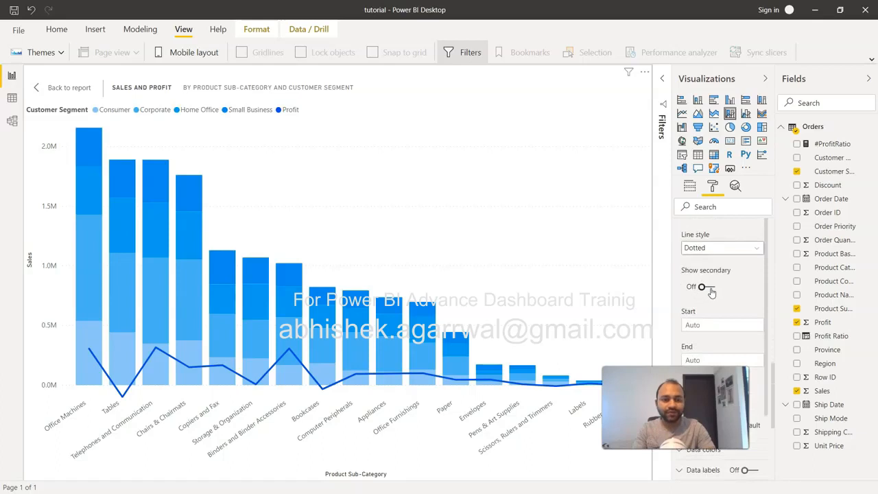
left_click(708, 287)
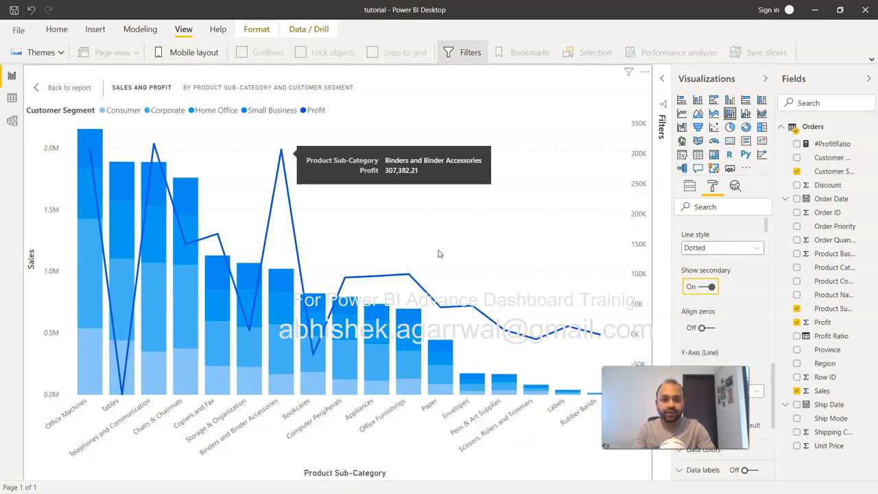
scroll(769, 295, "down", 1)
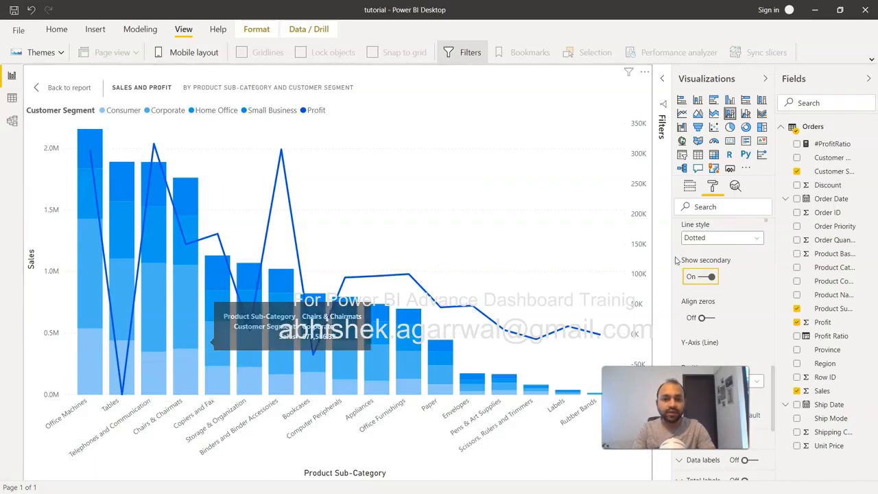
left_click(708, 318)
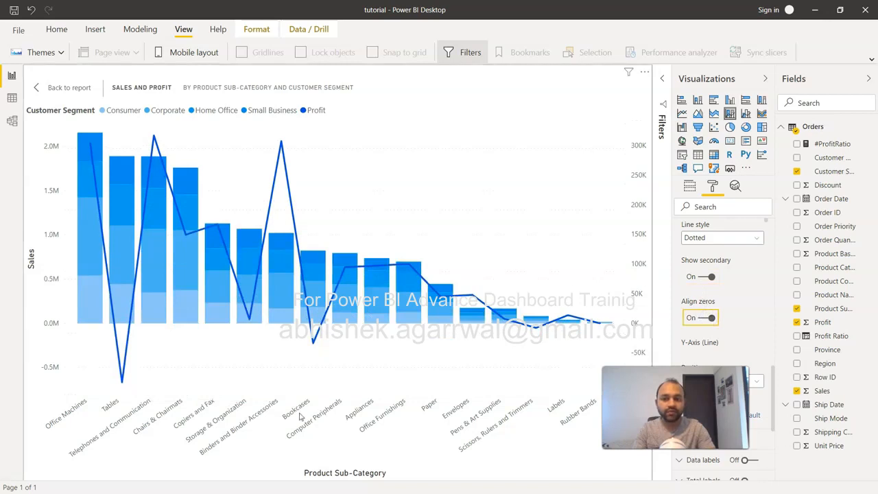
Examine the sales and profit points for Tables, Binders and Binder Accessories and Bookcases, and review the line Y-axis formatting options
mouse_move(121, 385)
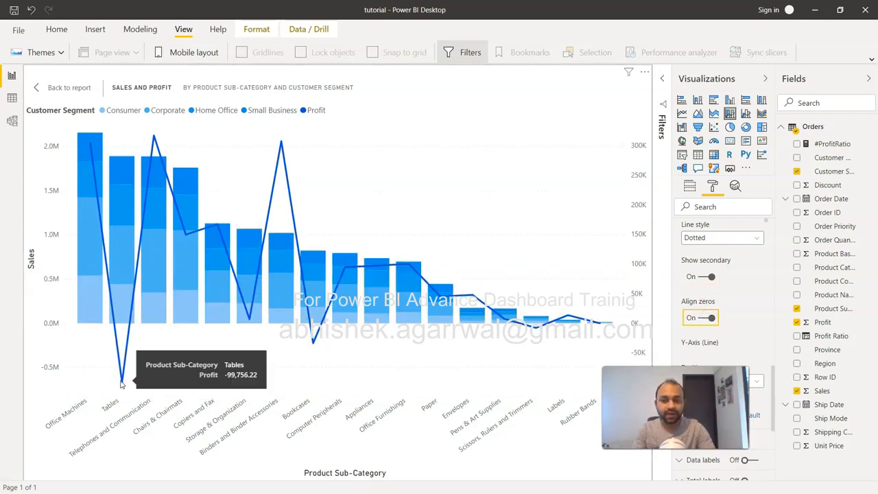
mouse_move(119, 325)
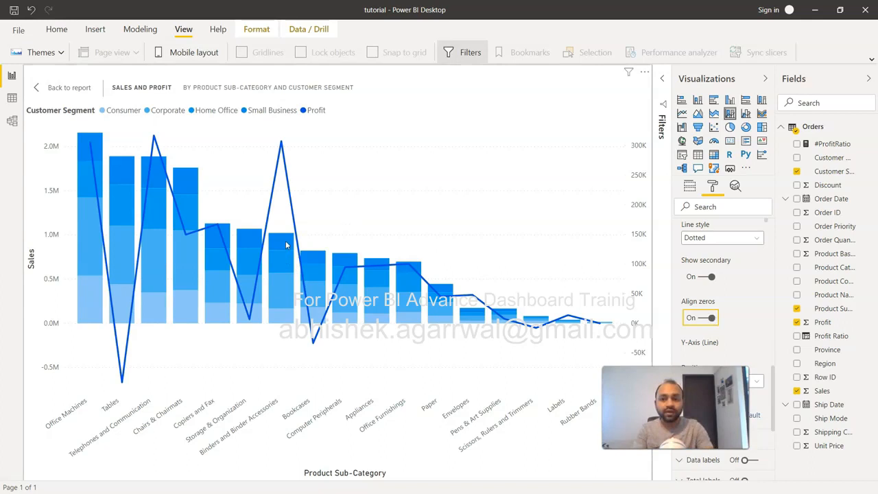
mouse_move(280, 264)
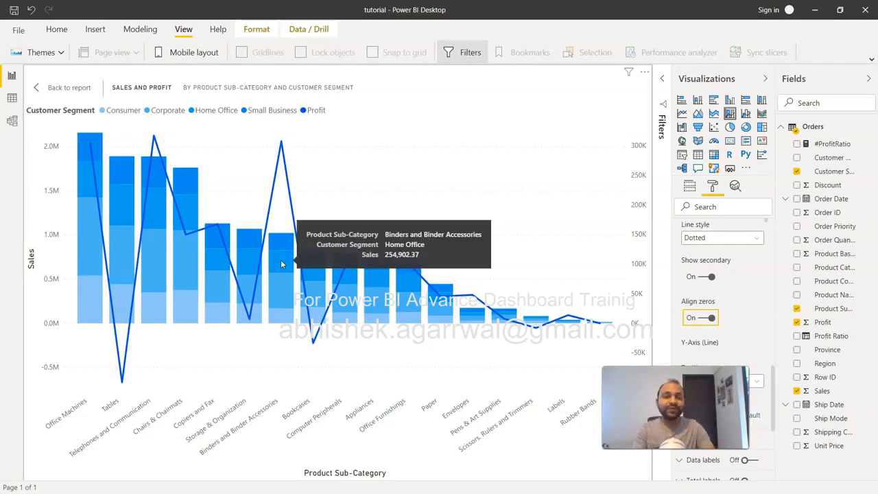
mouse_move(282, 238)
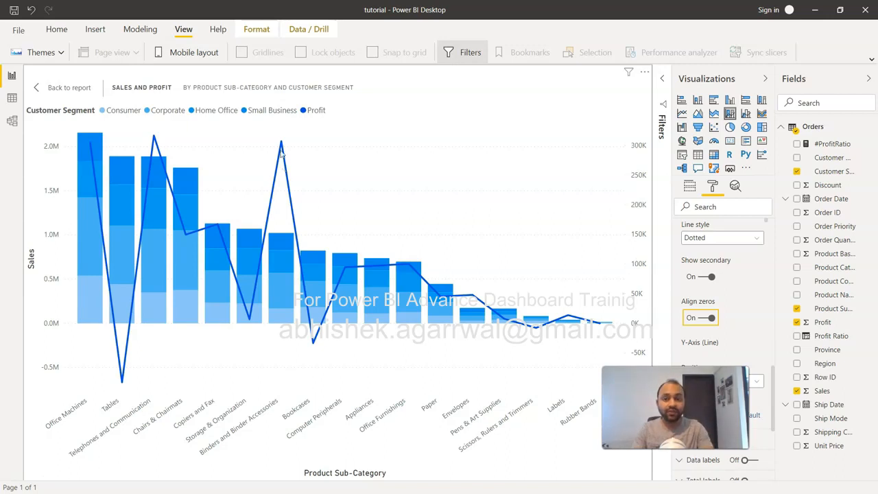
mouse_move(286, 157)
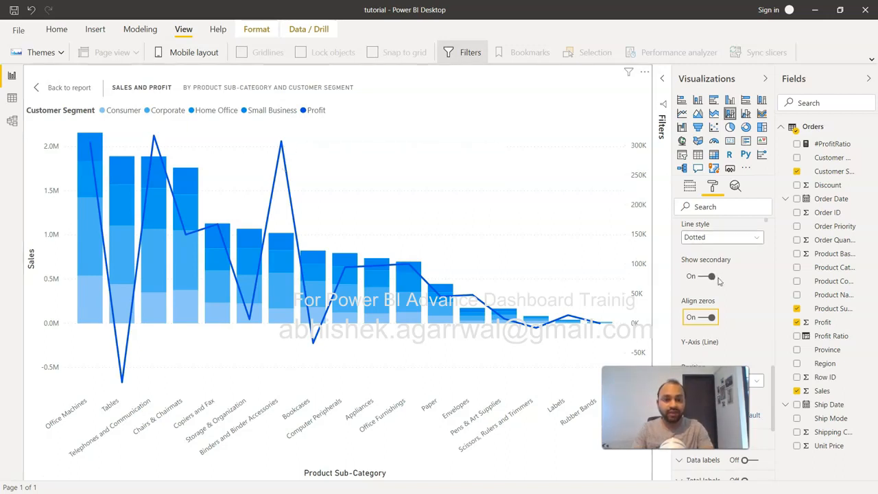
scroll(718, 281, "down", 1)
scroll(718, 282, "down", 1)
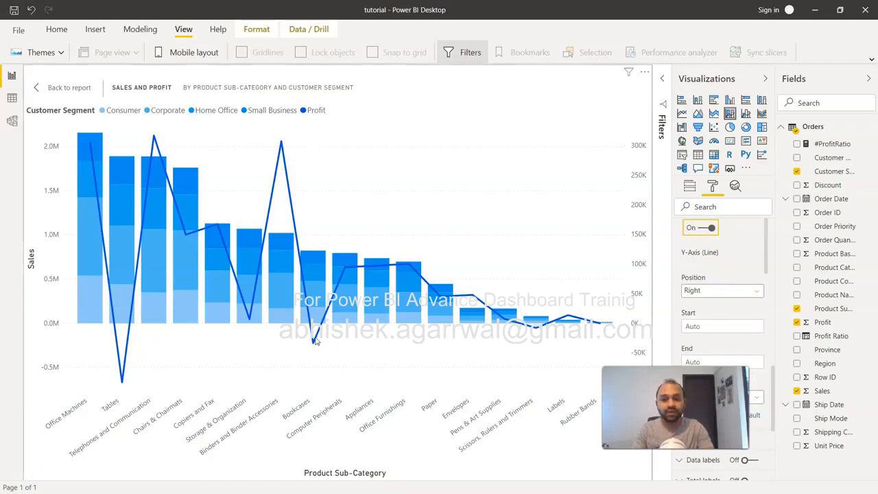
mouse_move(314, 347)
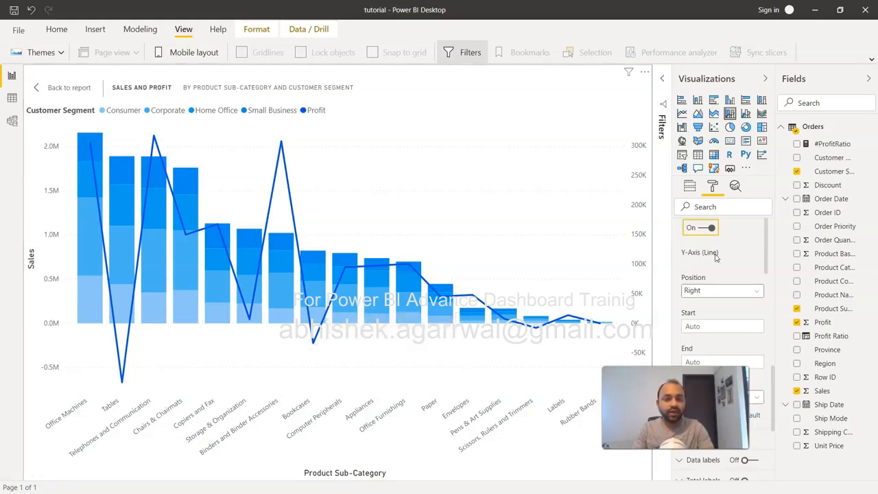
scroll(715, 255, "down", 4)
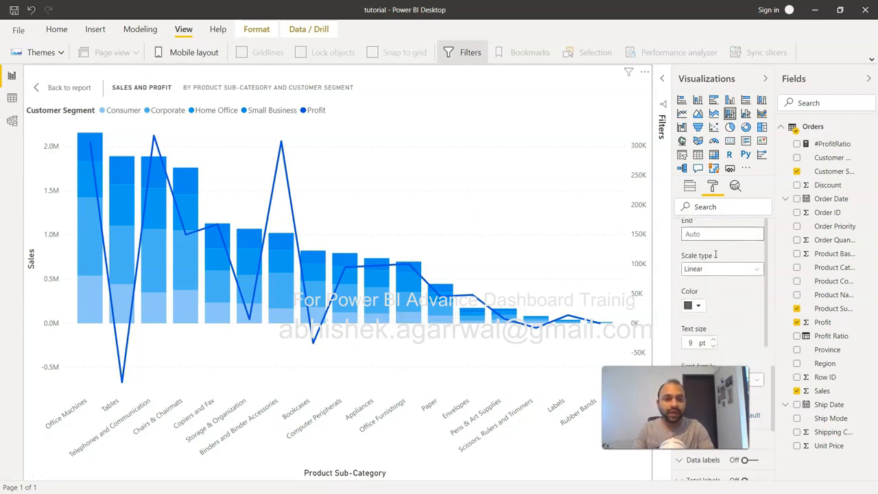
scroll(718, 327, "down", 2)
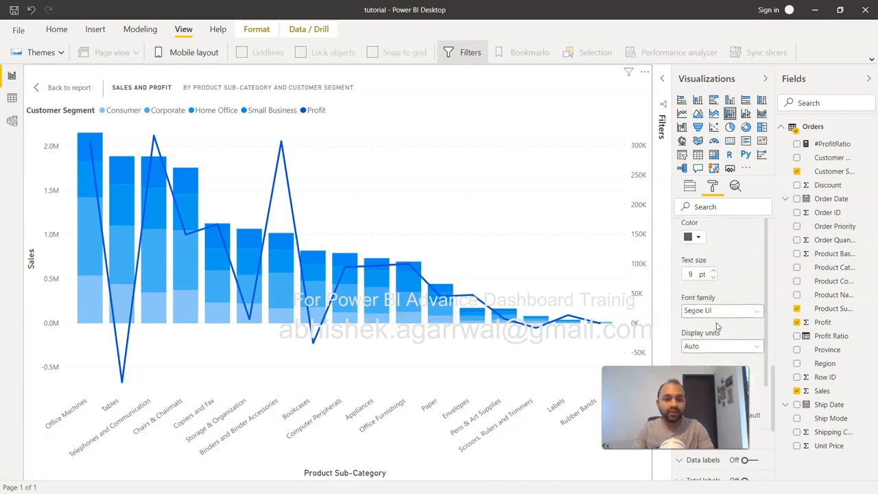
scroll(718, 328, "down", 2)
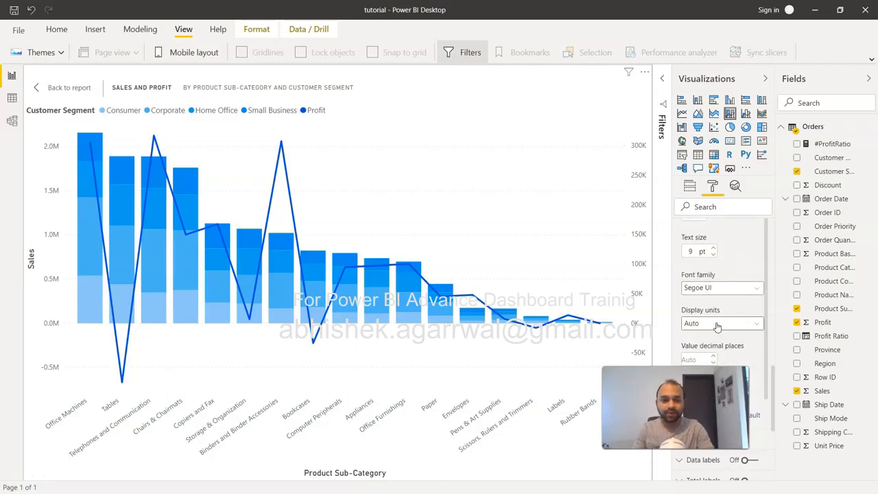
scroll(718, 327, "down", 6)
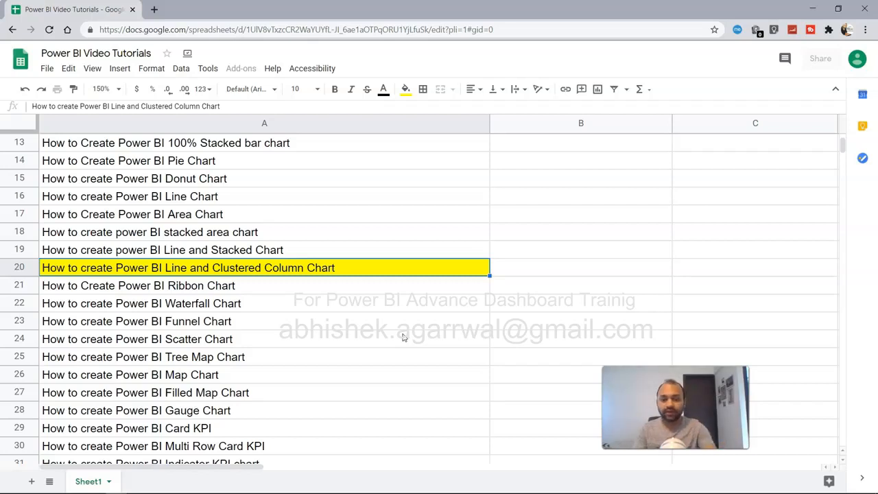
In the Google Sheets tutorial list, paste the copied chart image and move it near the highlighted Line and Clustered Column Chart topic
key("ctrl+v")
left_click_drag(499, 309, 447, 219)
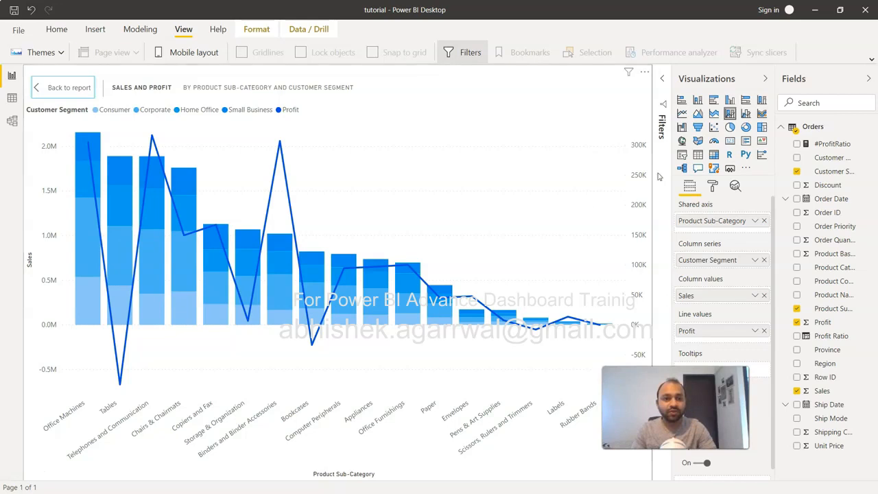
Back in Power BI Desktop, convert the chart to a line and clustered column chart and inspect the Corporate column for Office Machines
left_click(746, 114)
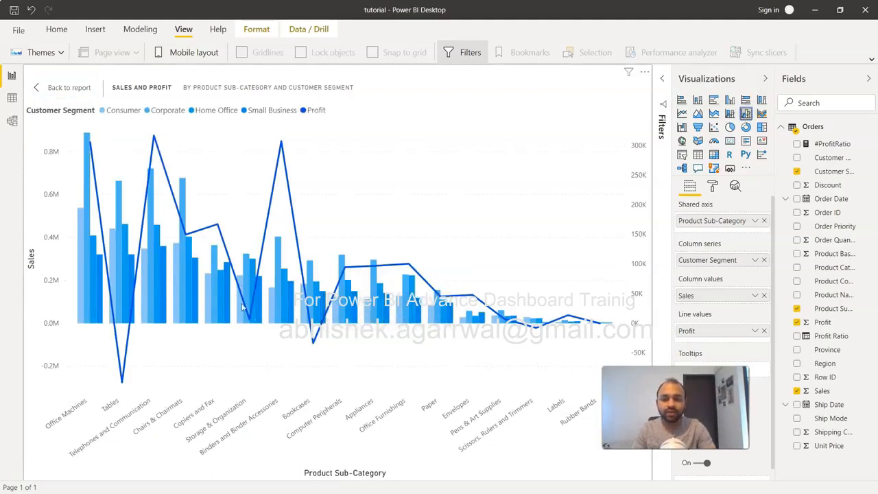
mouse_move(252, 314)
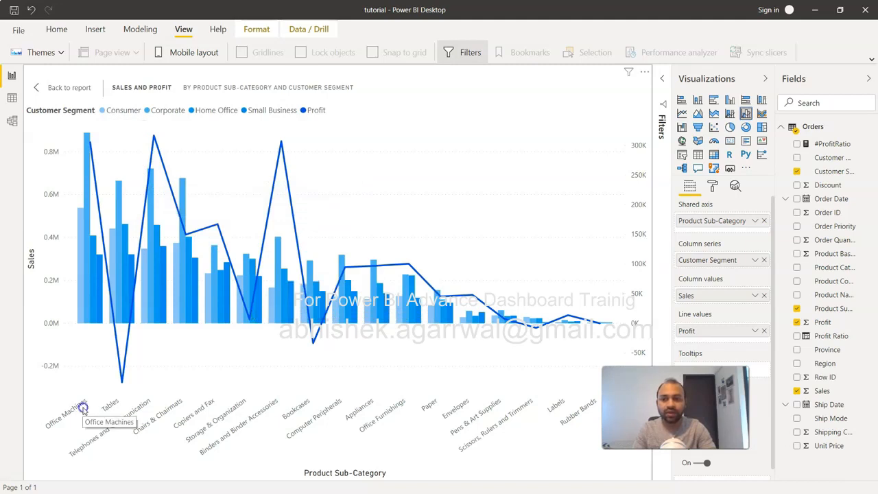
mouse_move(88, 163)
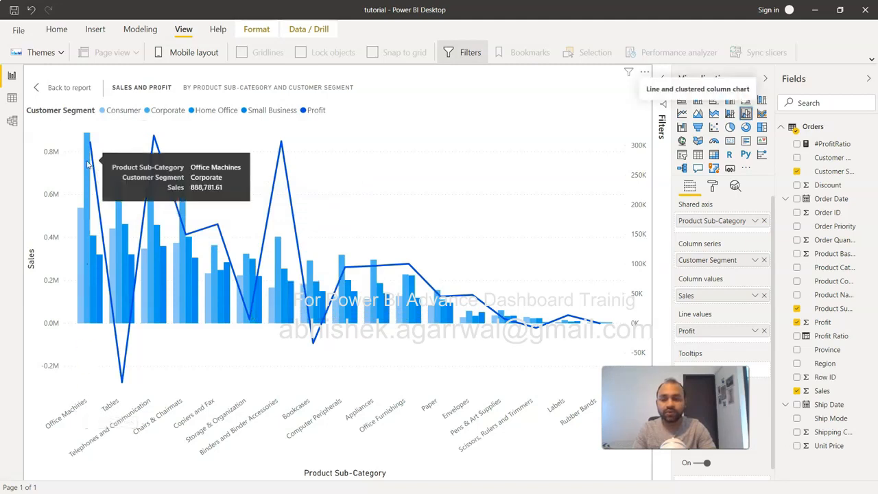